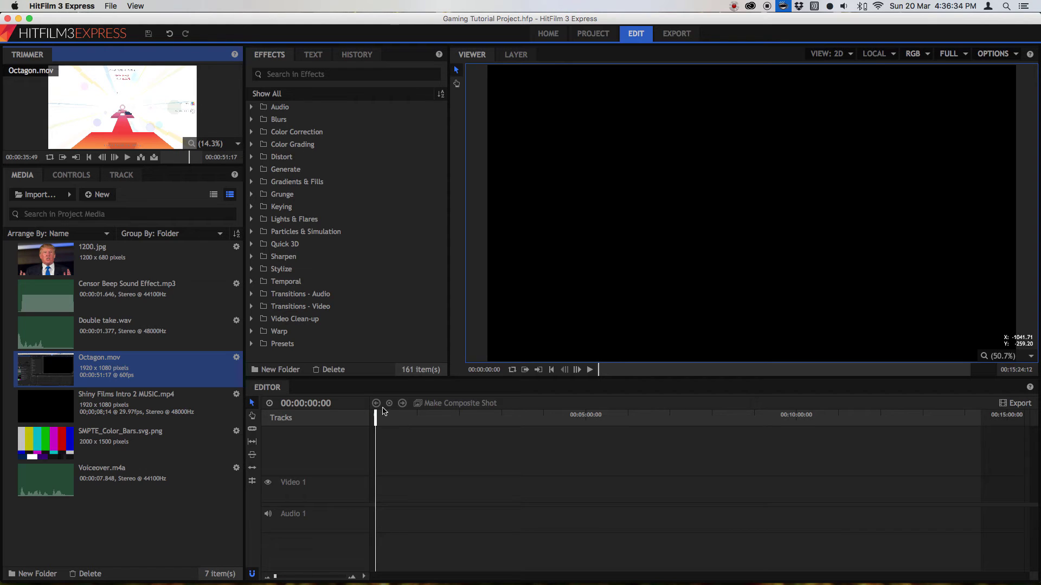
- Preview 1200.jpg, the SMPTE colour bars, Double take.wav and Censor Beep, ending back on Octagon.mov
click(102, 258)
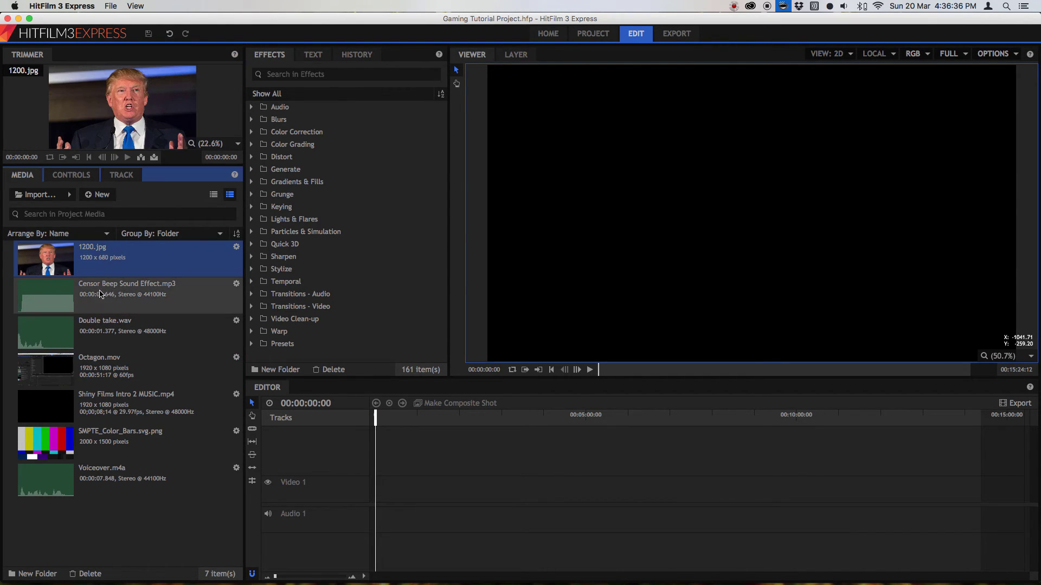
click(101, 371)
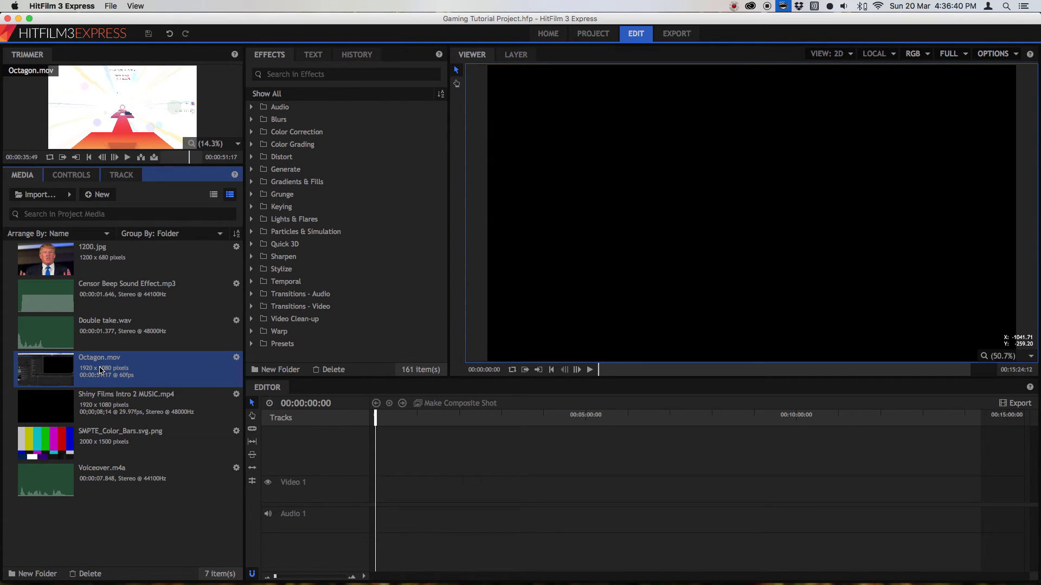
click(115, 457)
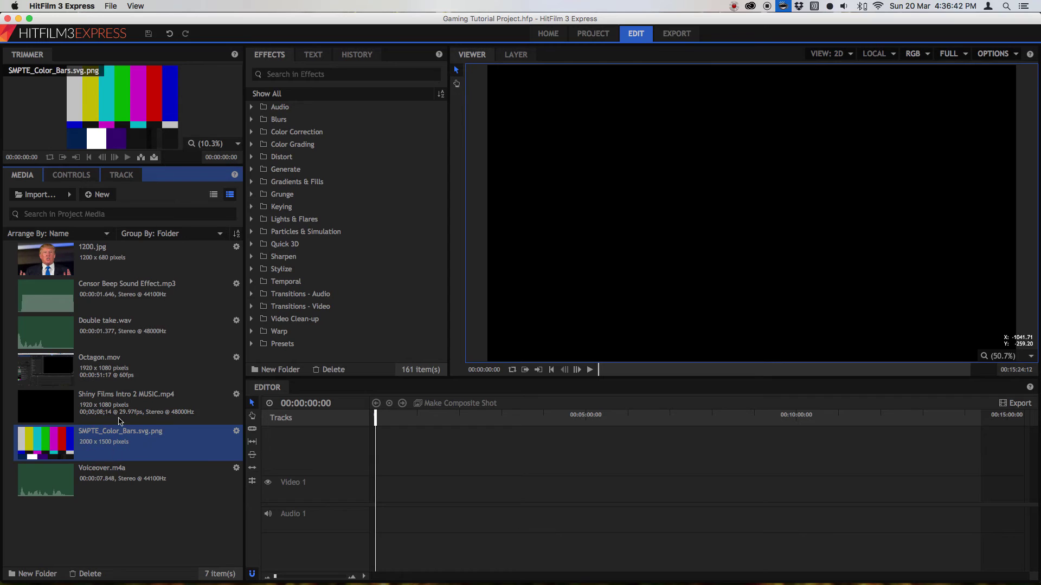
click(123, 367)
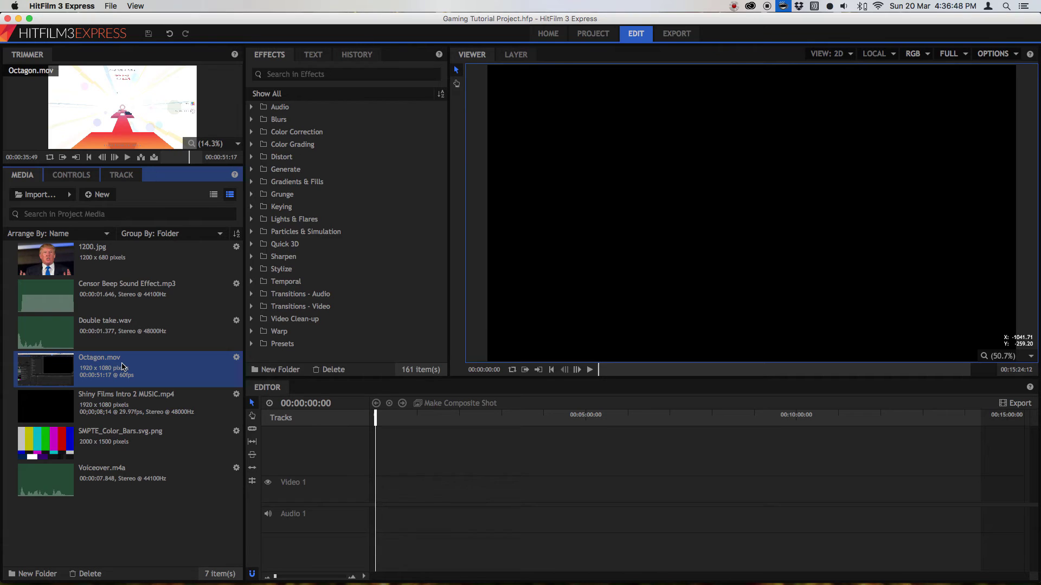
click(114, 328)
click(124, 291)
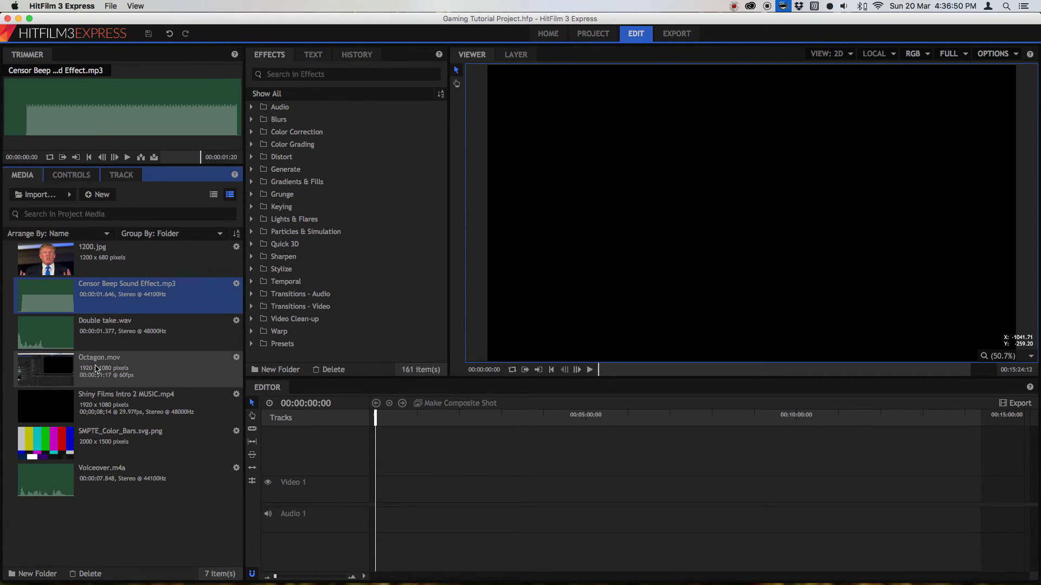
click(95, 376)
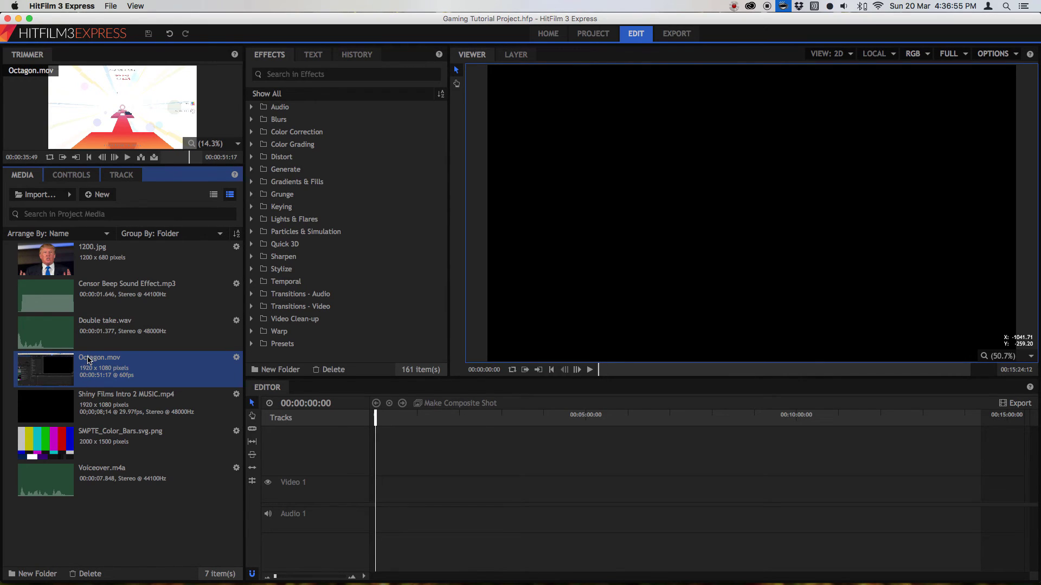
- Mute the sound, then play and scrub Octagon.mov in the Trimmer, stopping at 00:00:37:13
click(183, 159)
key(XF86AudioMute)
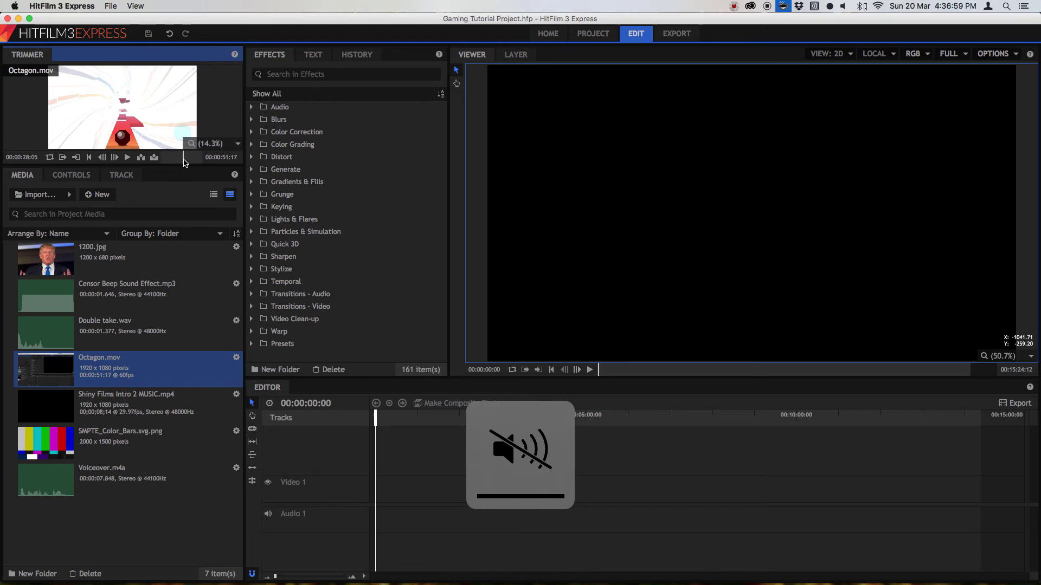
drag(183, 160, 182, 160)
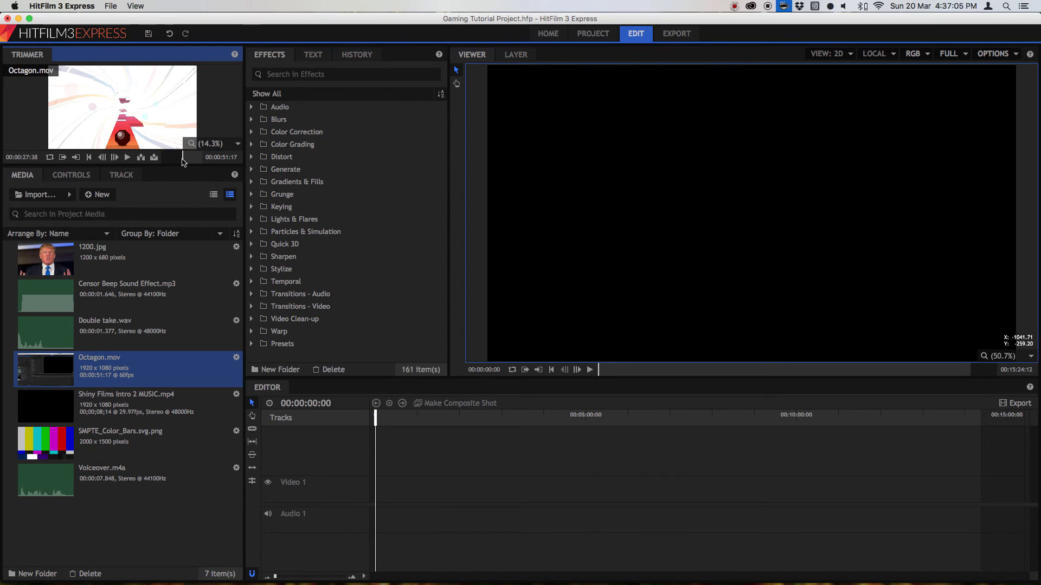
key(space)
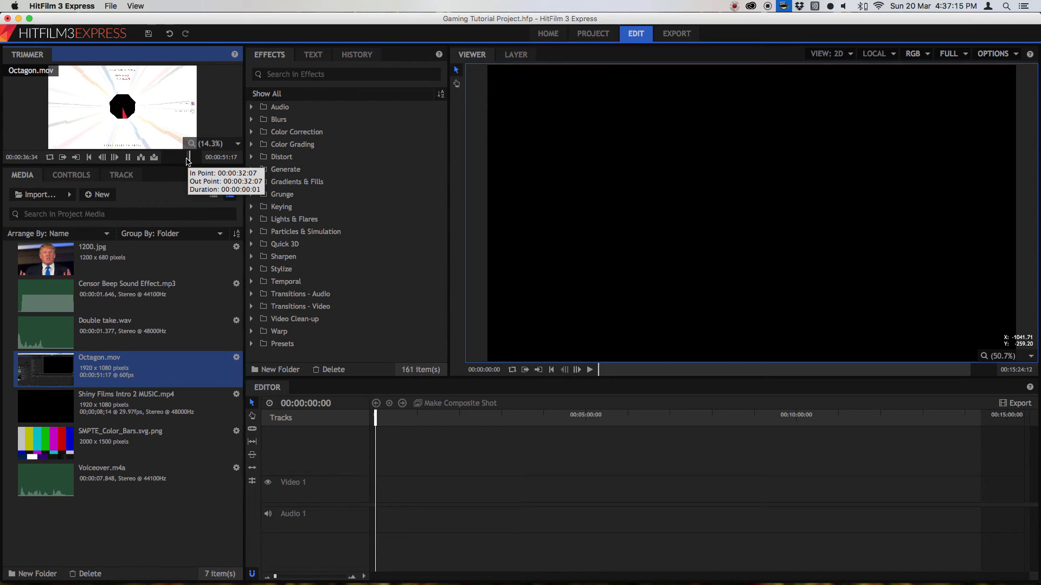
key(space)
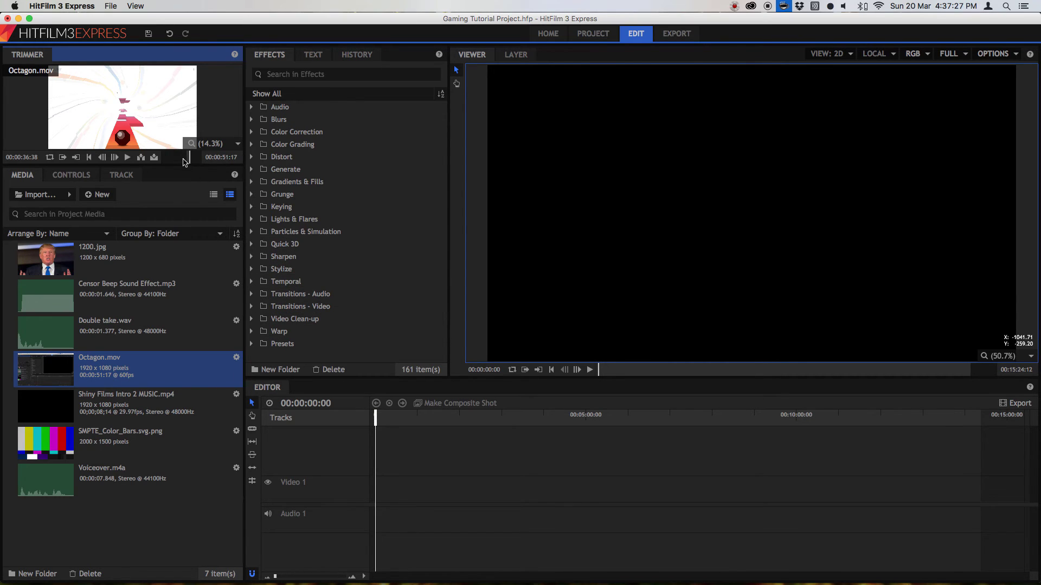
click(171, 161)
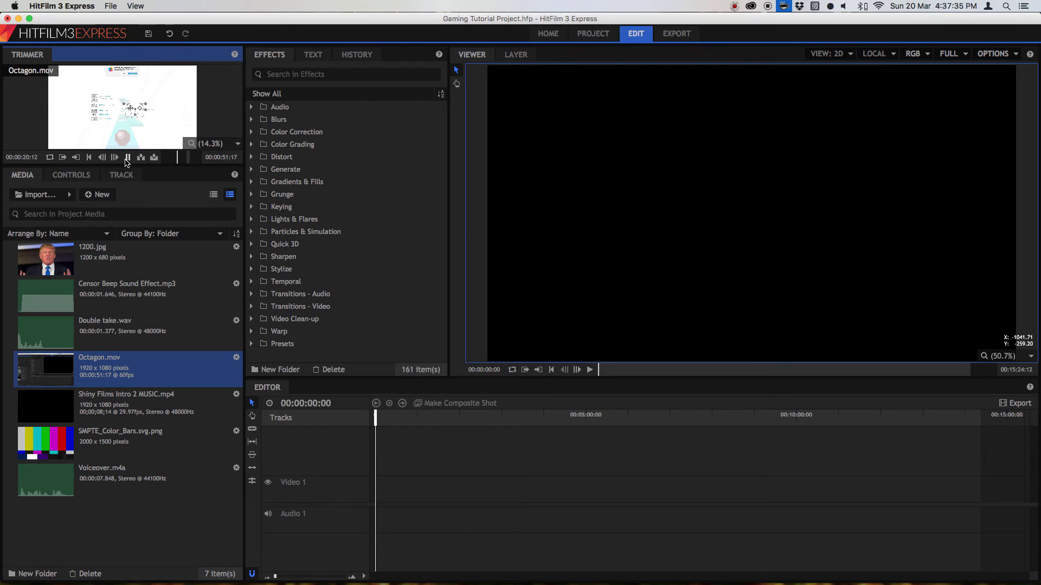
key(space)
click(187, 159)
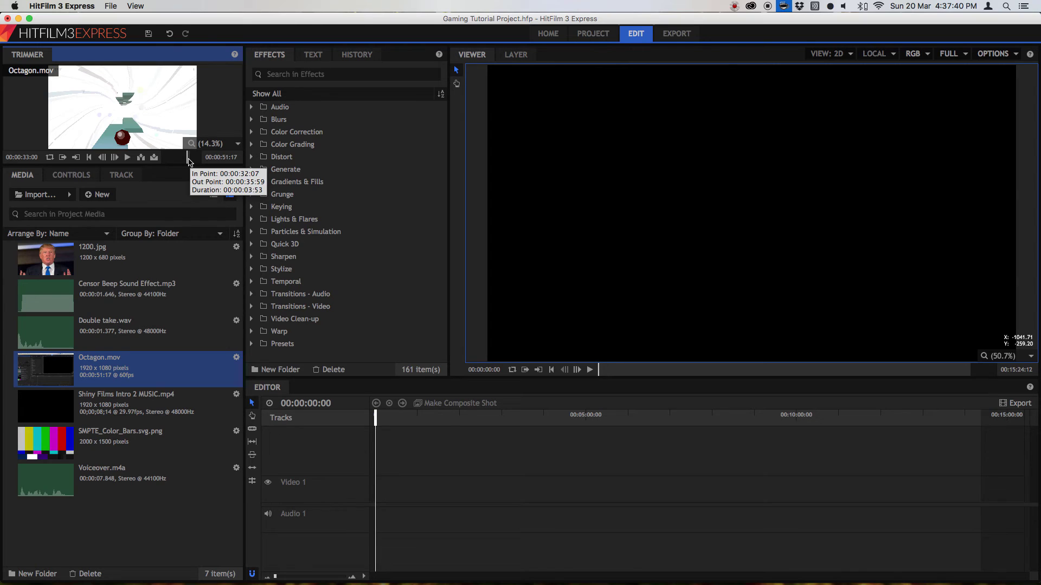
click(191, 160)
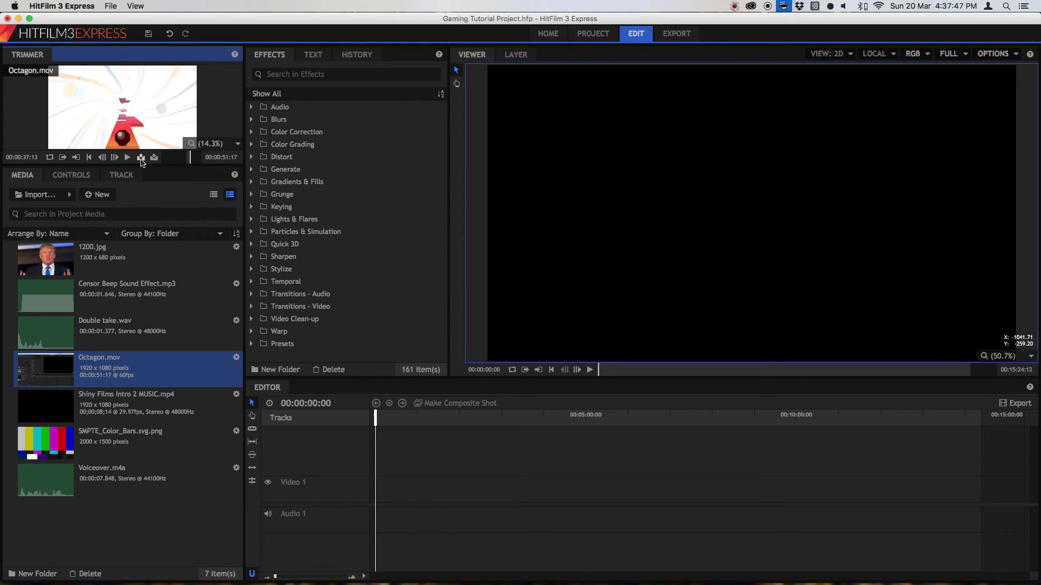
- Drop Octagon.mov onto Video 1, accept matching sequence settings to the clip, and play the edit
drag(141, 157, 400, 482)
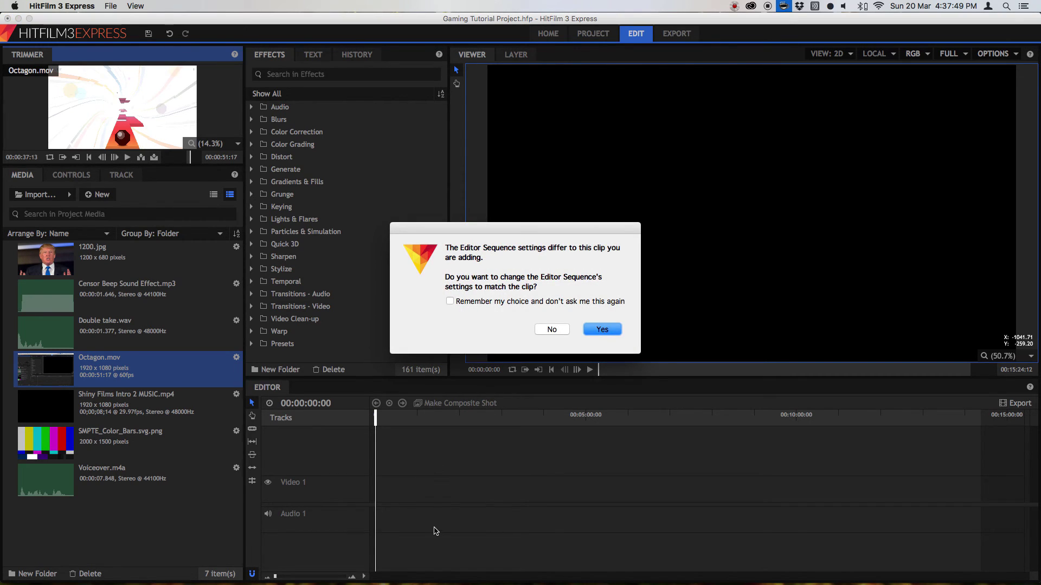
drag(577, 229, 535, 192)
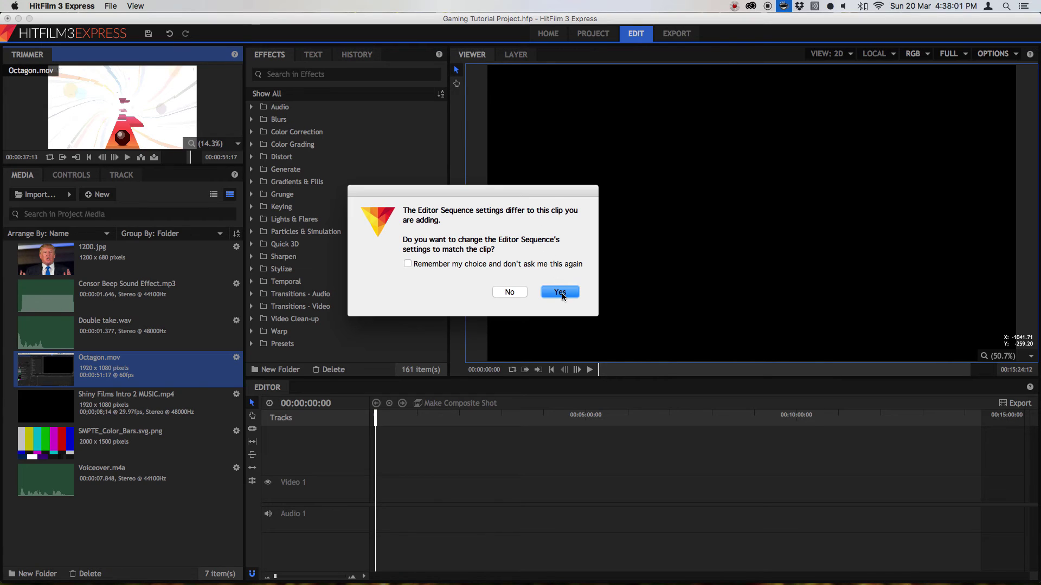
click(561, 293)
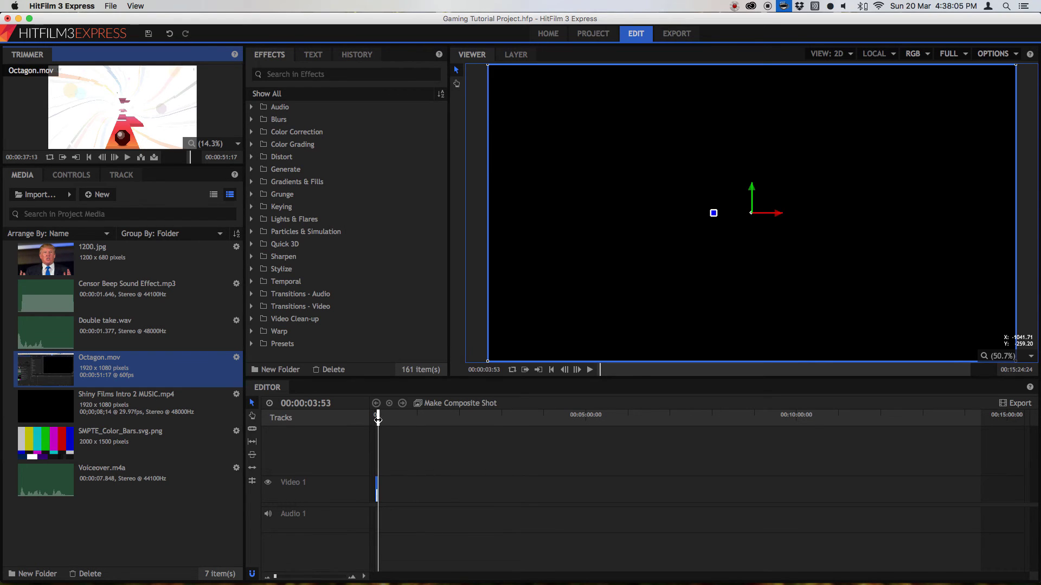
click(371, 423)
click(371, 424)
key(space)
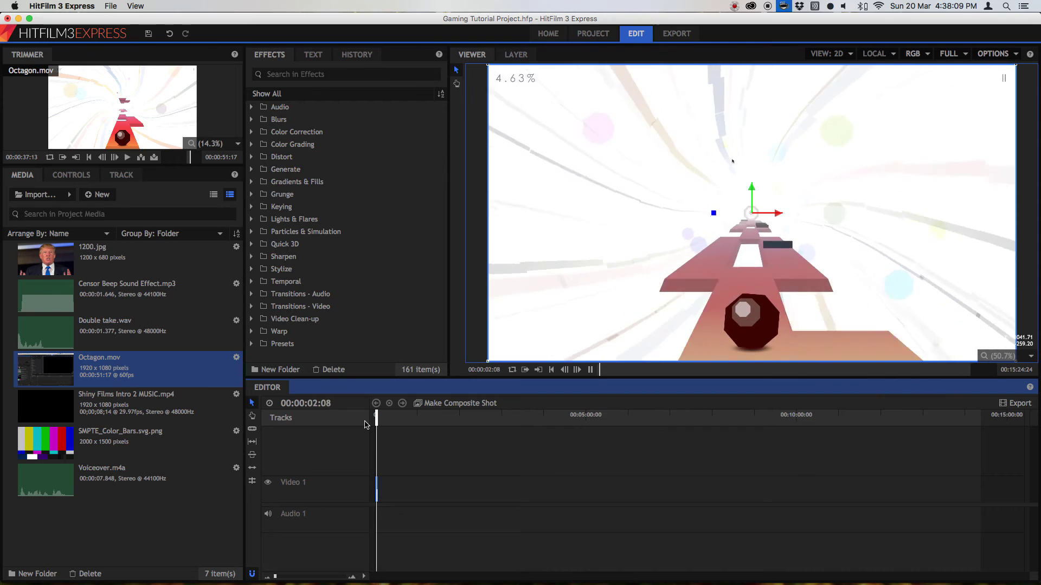
key(space)
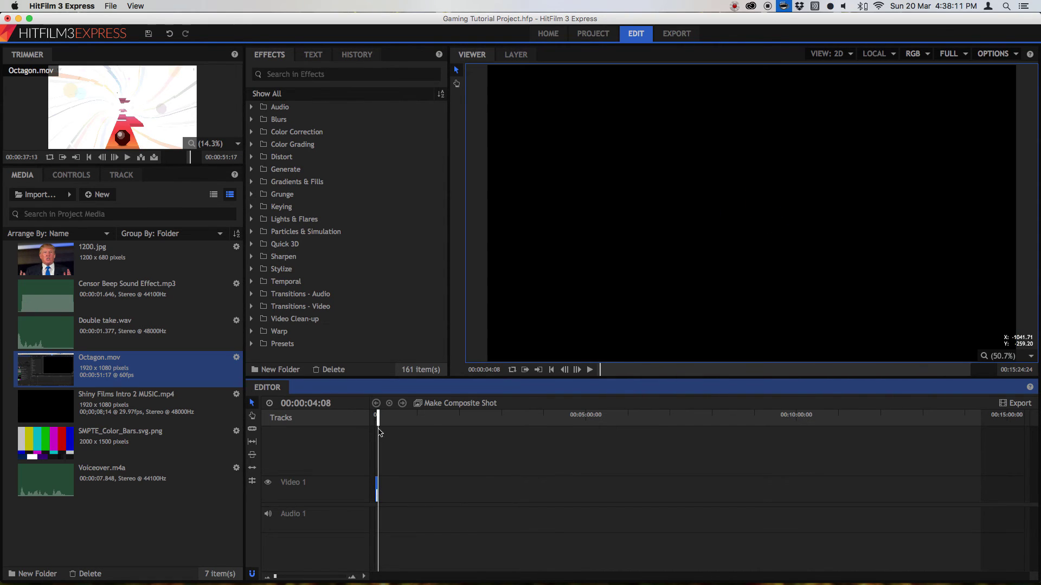
- Extend the Octagon.mov clip on Video 1 by about 15 seconds and play it from the start
mouse_move(378, 483)
mouse_down()
mouse_move(542, 482)
mouse_move(384, 487)
mouse_up()
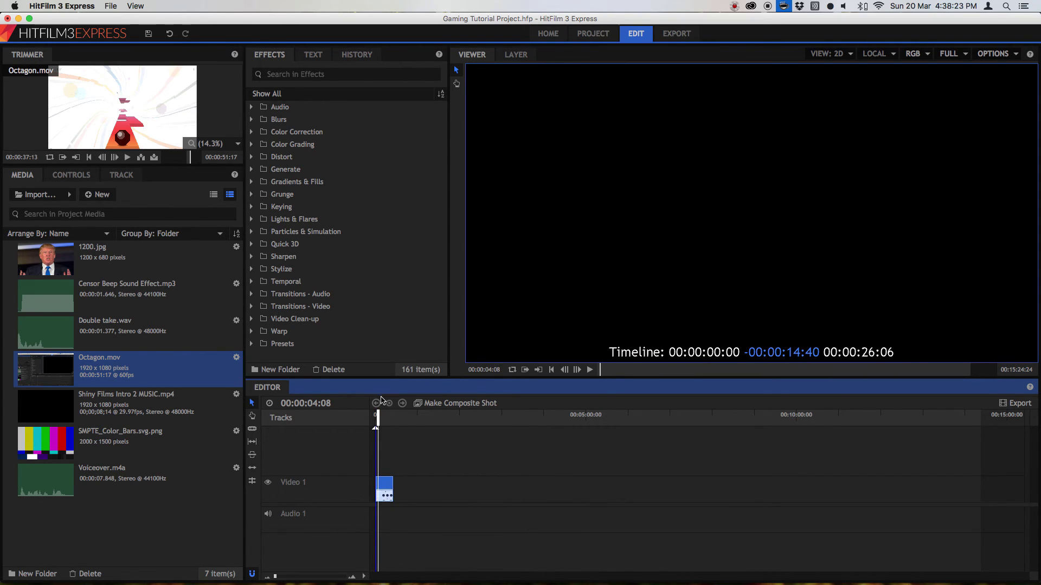
click(349, 426)
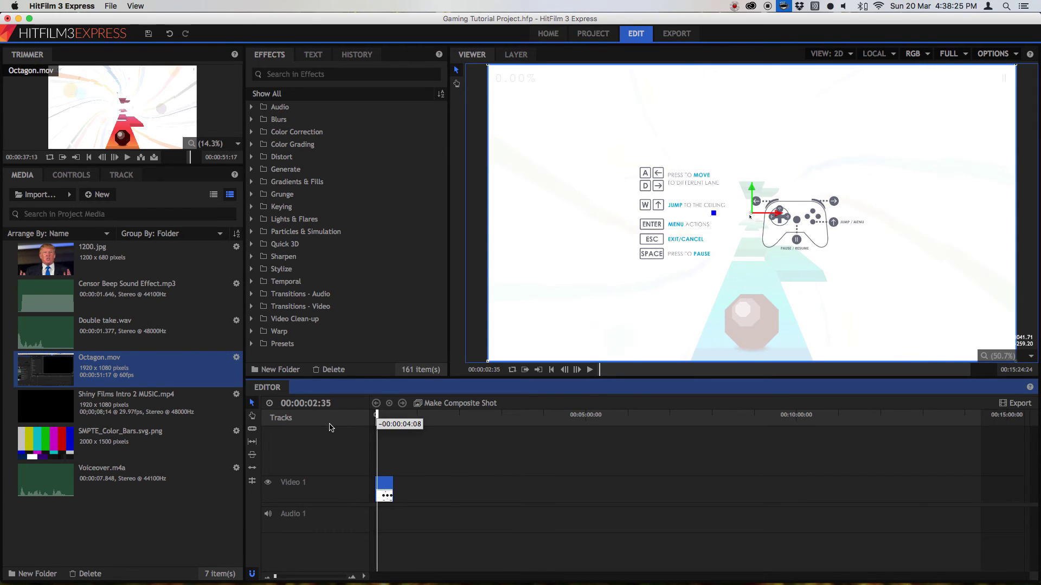
key(space)
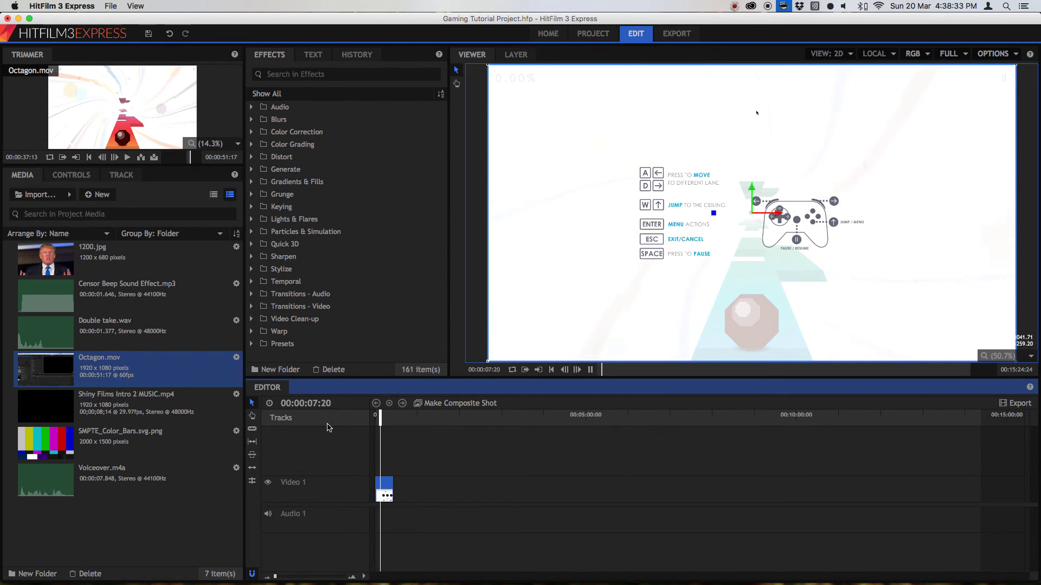
key(space)
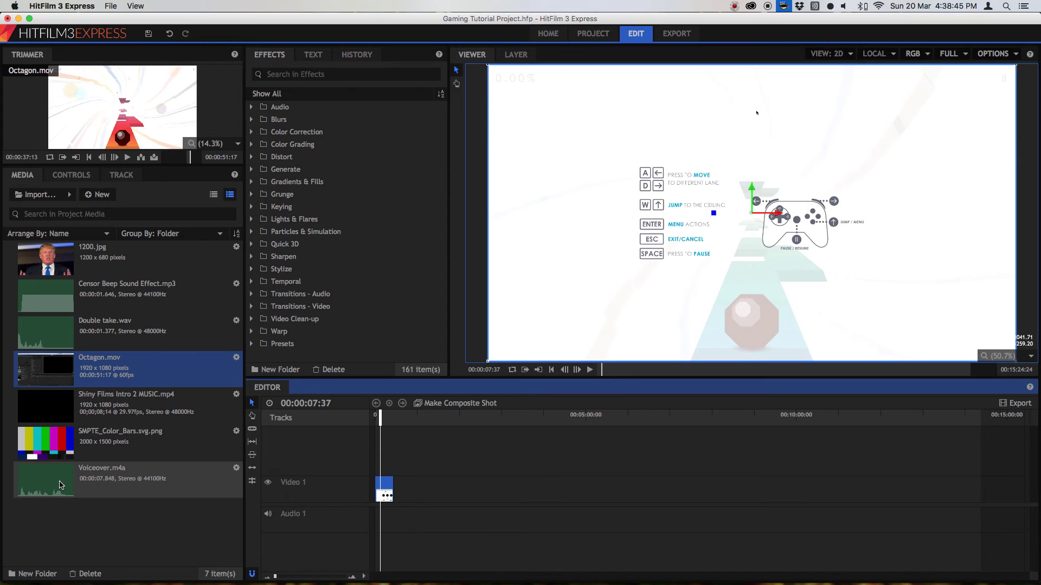
- Preview Voiceover.m4a in the Trimmer, setting the computer's volume to about half
key(XF86AudioRaiseVolume)
key(XF86AudioRaiseVolume)
key(XF86AudioRaiseVolume)
key(XF86AudioRaiseVolume)
key(XF86AudioRaiseVolume)
click(59, 484)
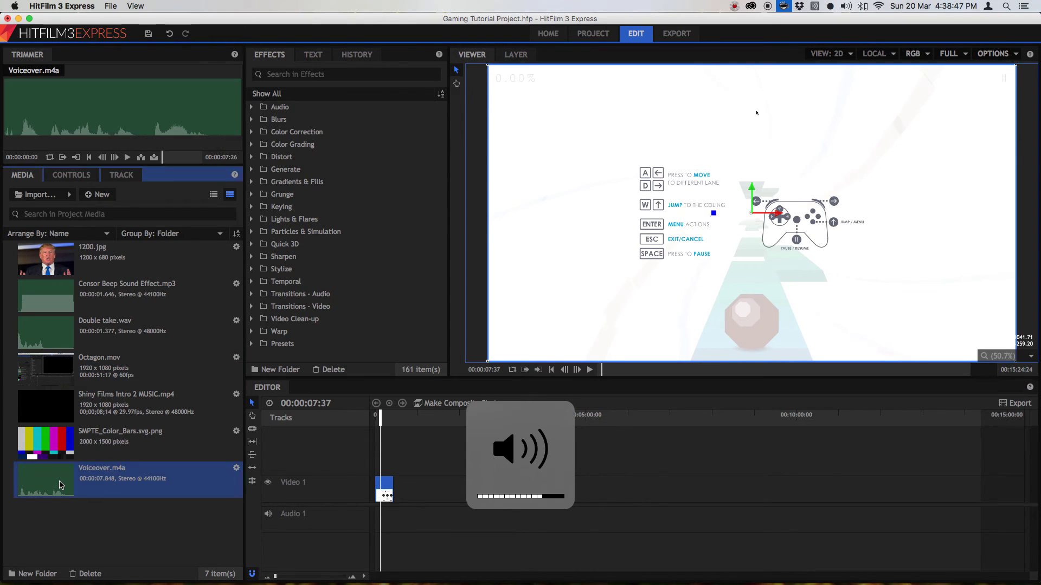
key(XF86AudioRaiseVolume)
key(XF86AudioRaiseVolume)
key(XF86AudioRaiseVolume)
key(XF86AudioRaiseVolume)
click(128, 158)
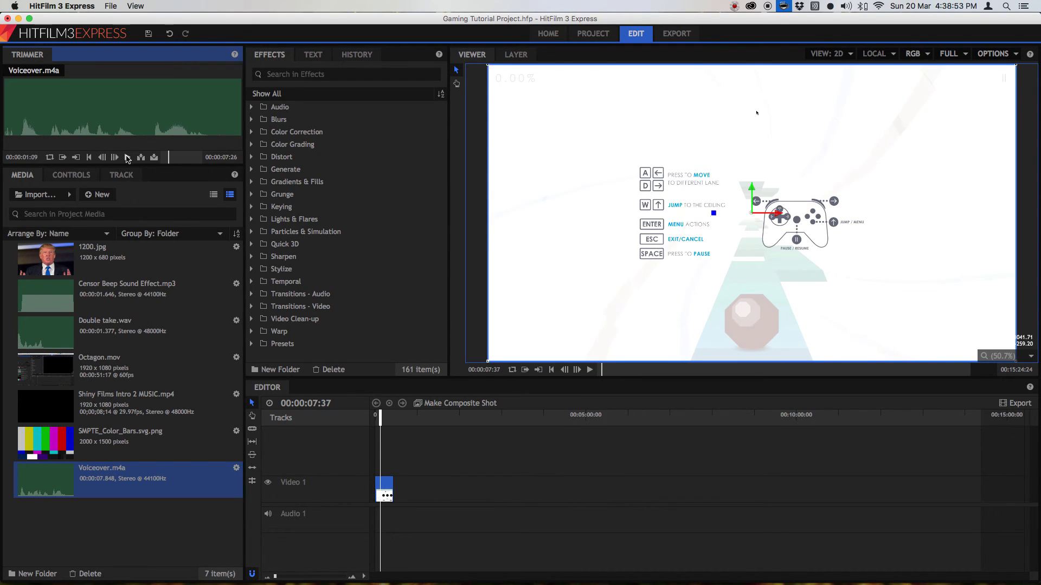
key(XF86AudioMute)
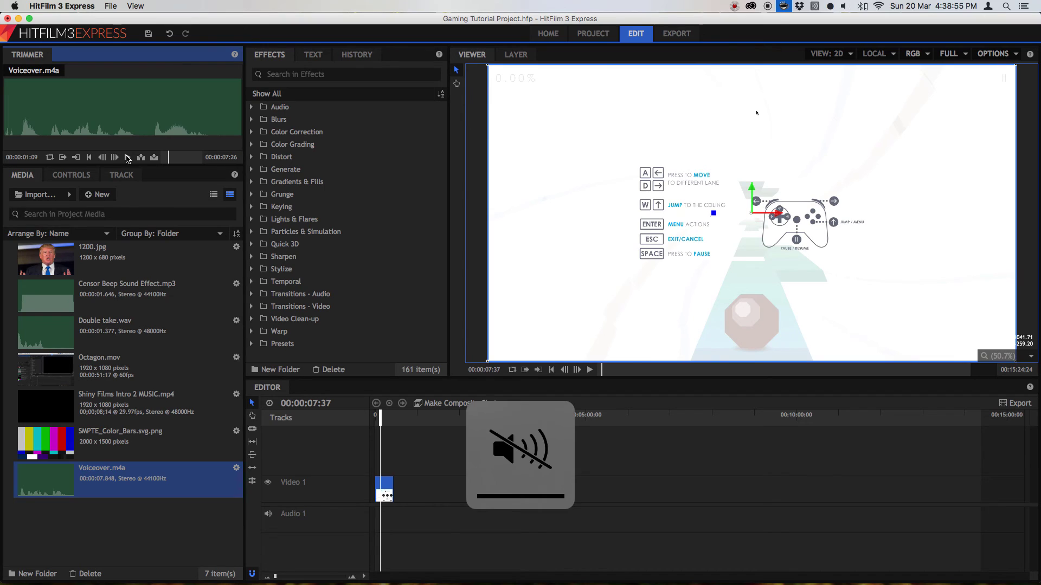
key(XF86AudioRaiseVolume)
key(XF86AudioRaiseVolume)
key(XF86AudioRaiseVolume)
key(XF86AudioRaiseVolume)
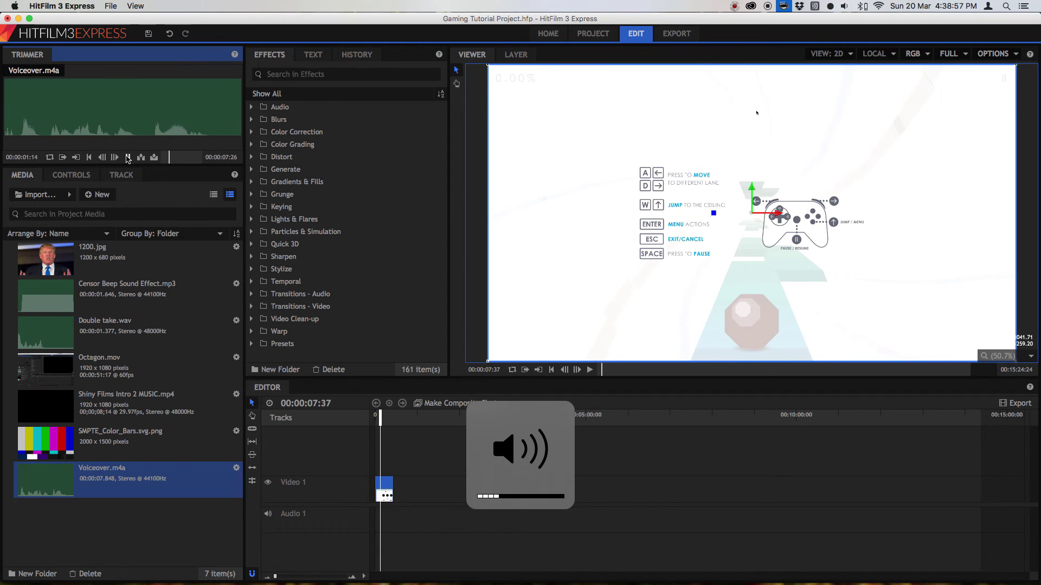
drag(176, 157, 144, 158)
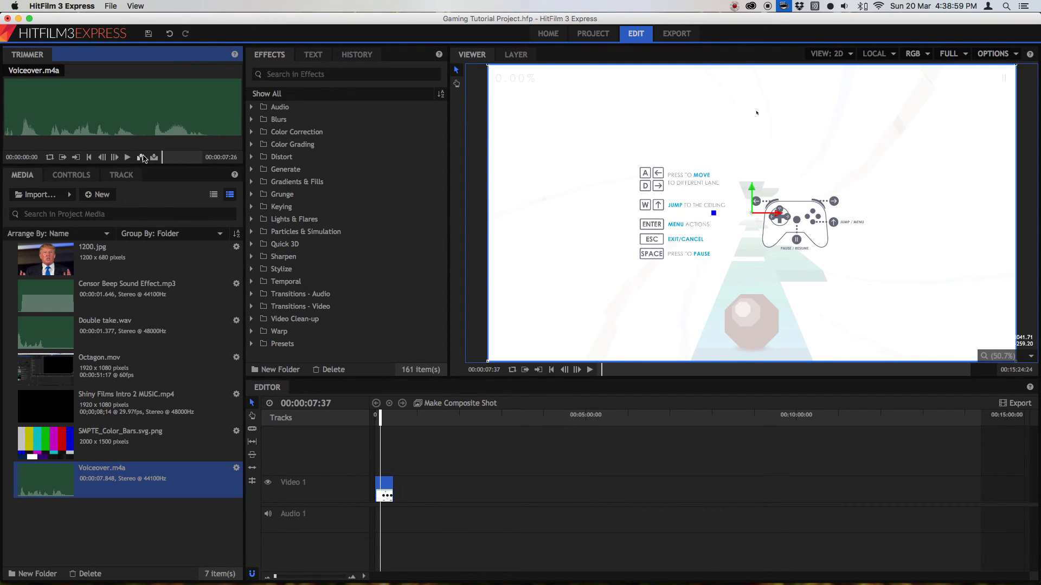
key(XF86AudioRaiseVolume)
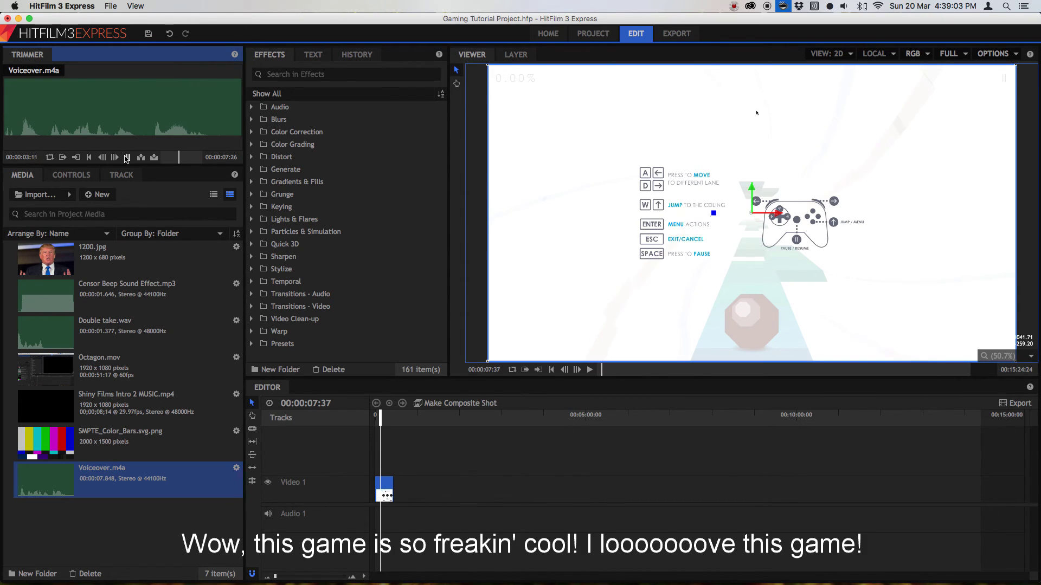
key(XF86AudioRaiseVolume)
- Place Voiceover.m4a on the Audio 1 track at the start of the timeline
click(378, 421)
drag(378, 421, 384, 421)
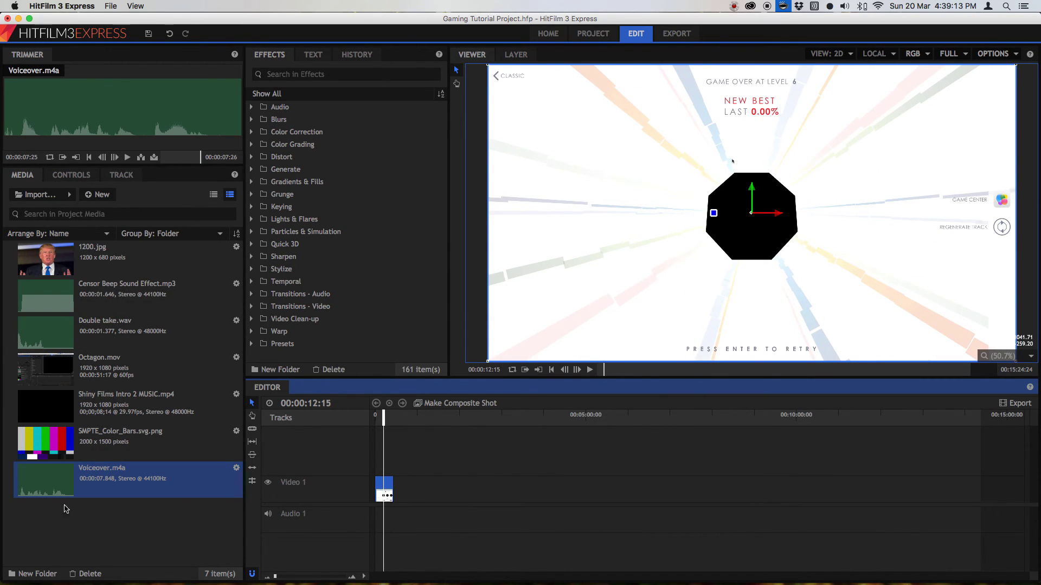
drag(58, 499, 379, 522)
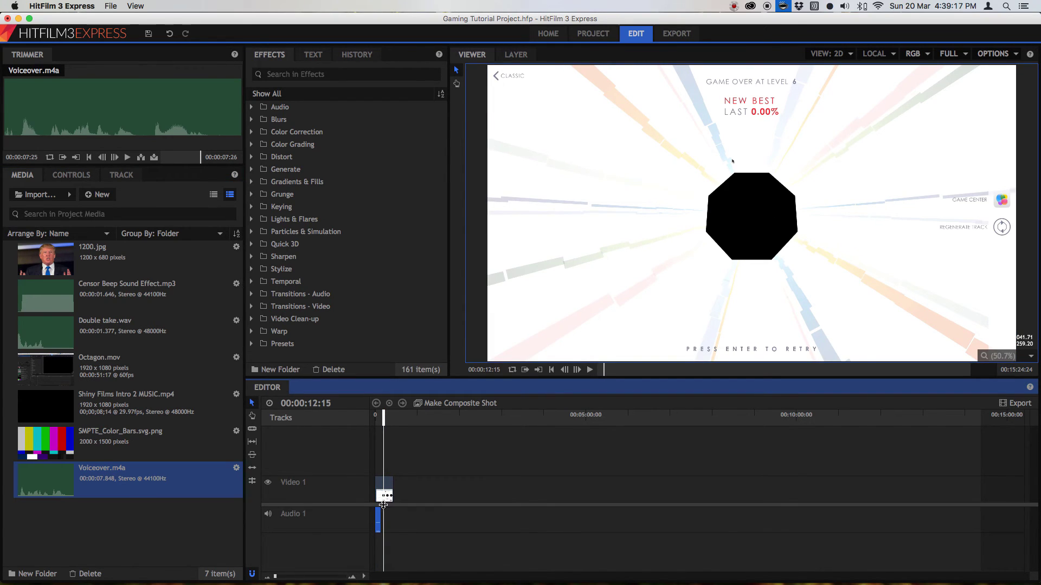
- Zoom the timeline in and trim Octagon.mov's end back to the voiceover's end
drag(377, 490, 382, 489)
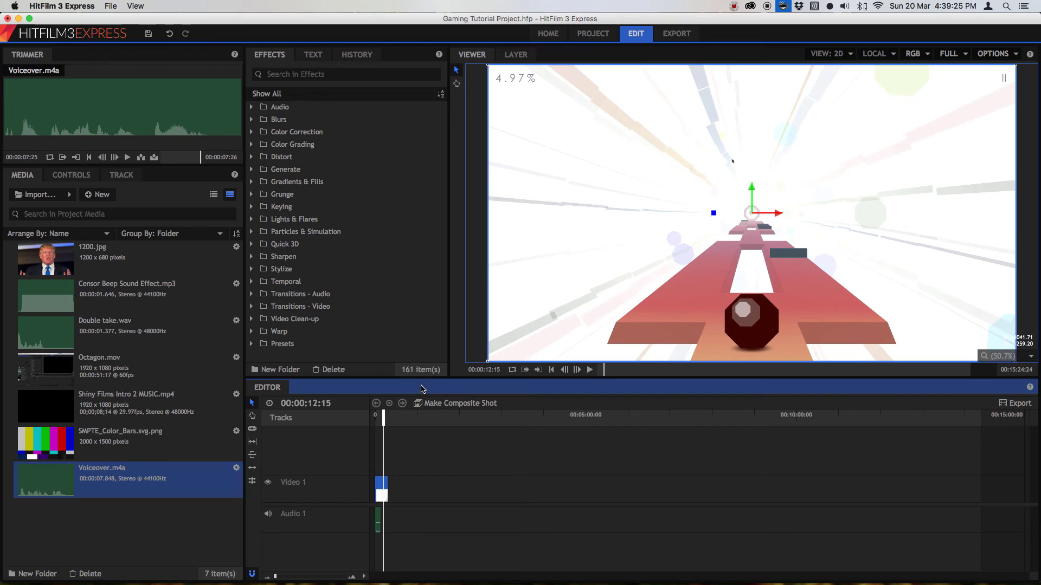
click(275, 578)
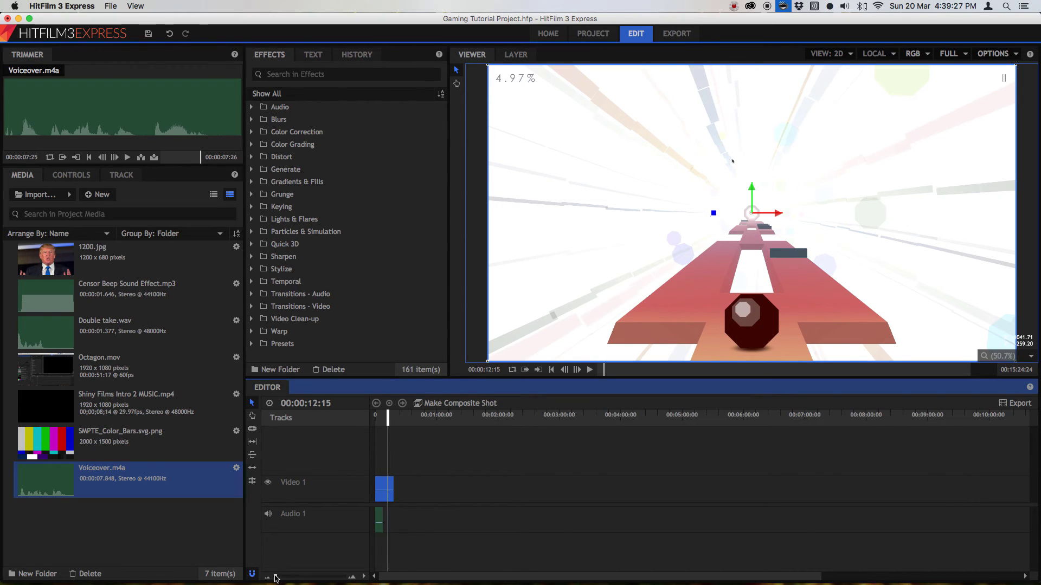
drag(275, 578, 280, 578)
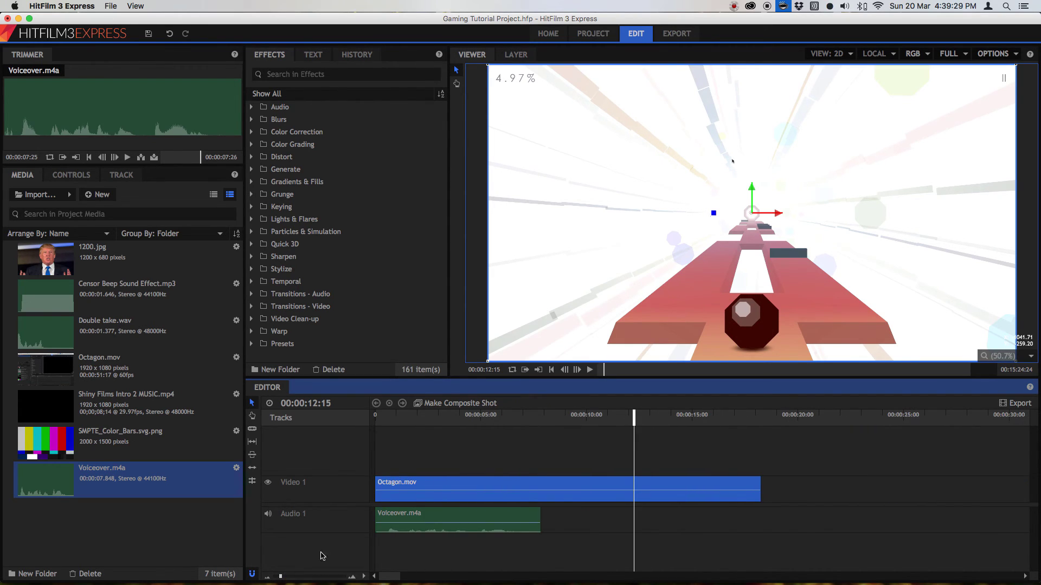
drag(759, 485, 540, 490)
- Play the edit from the beginning to check the trim, then scrub to about 3 seconds
click(455, 417)
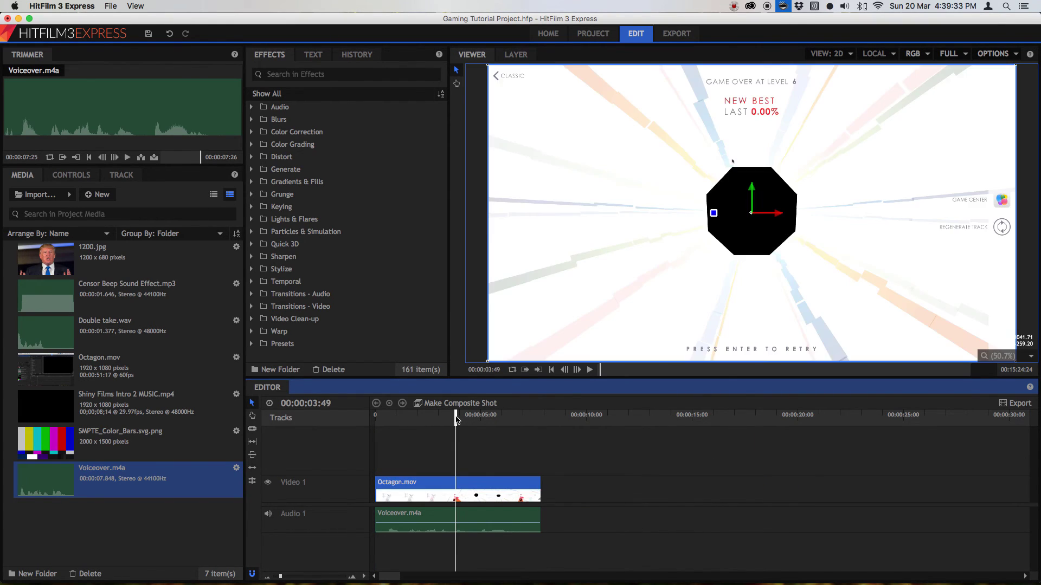
key(Home)
key(space)
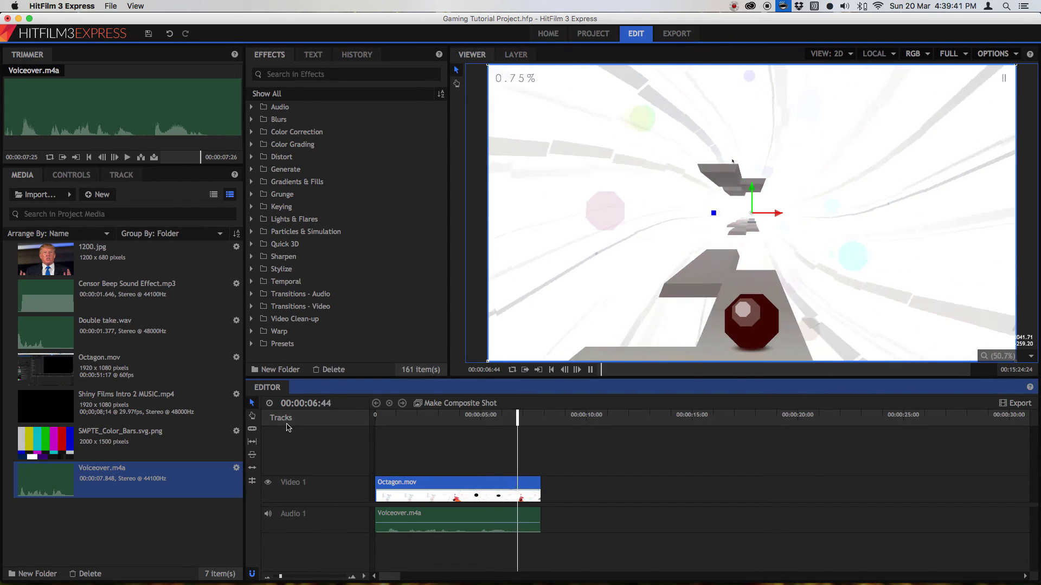
key(space)
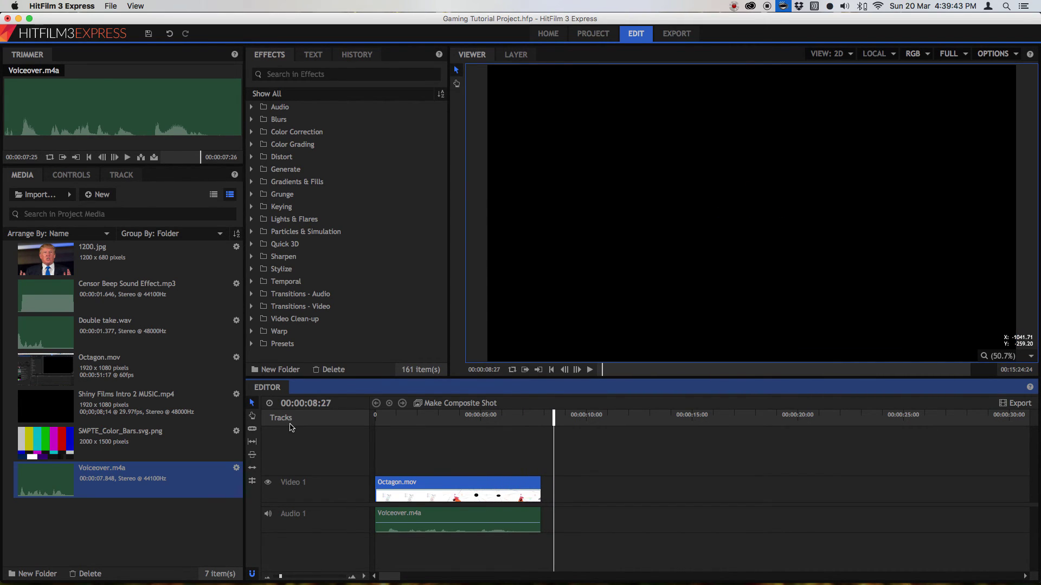
key(XF86AudioRaiseVolume)
drag(422, 421, 440, 423)
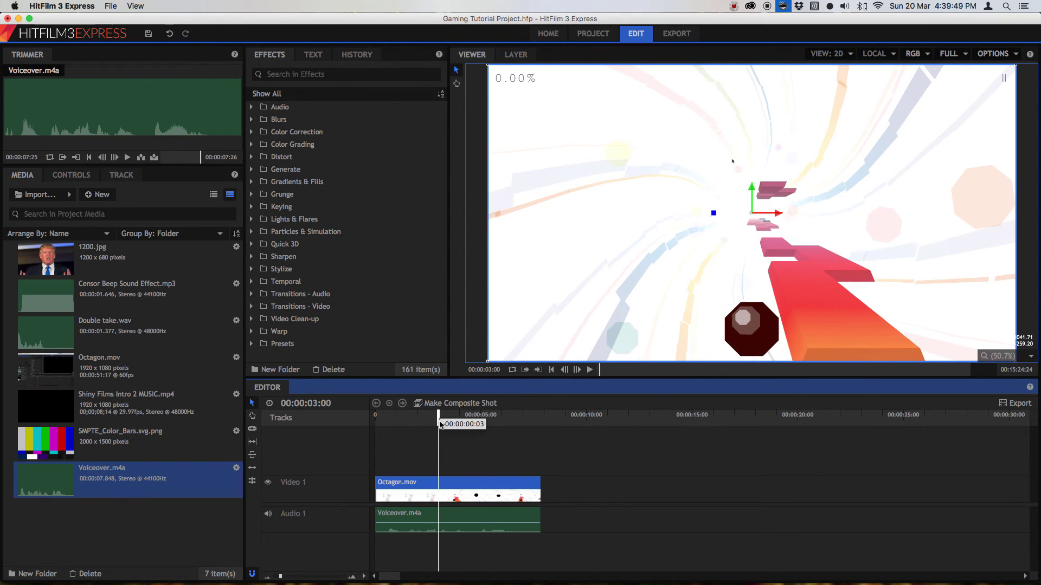
- Cut Octagon.mov with the Slice tool at 00:00:02:39, just after the controls screen
drag(439, 422, 433, 425)
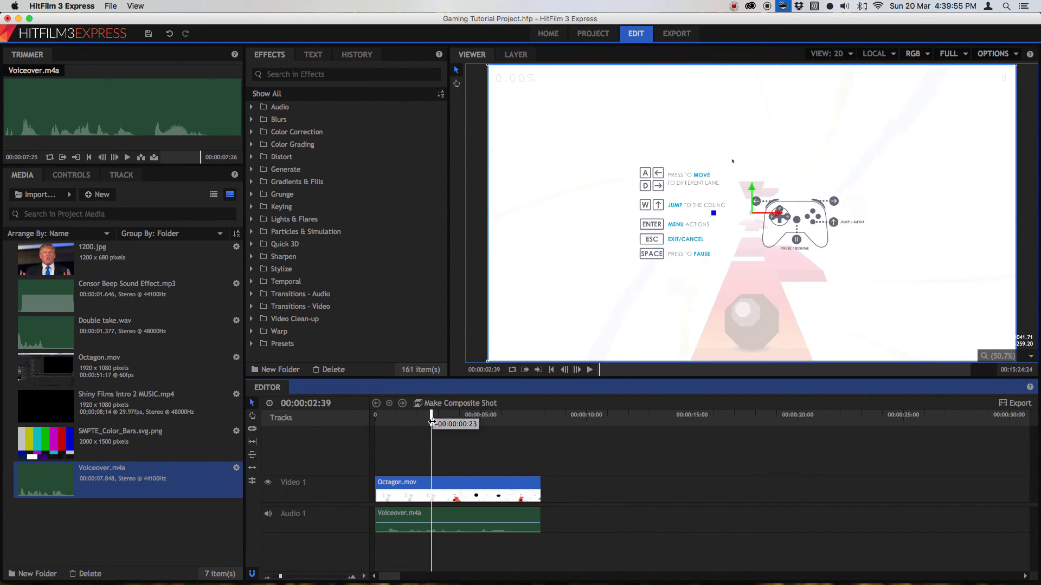
click(253, 431)
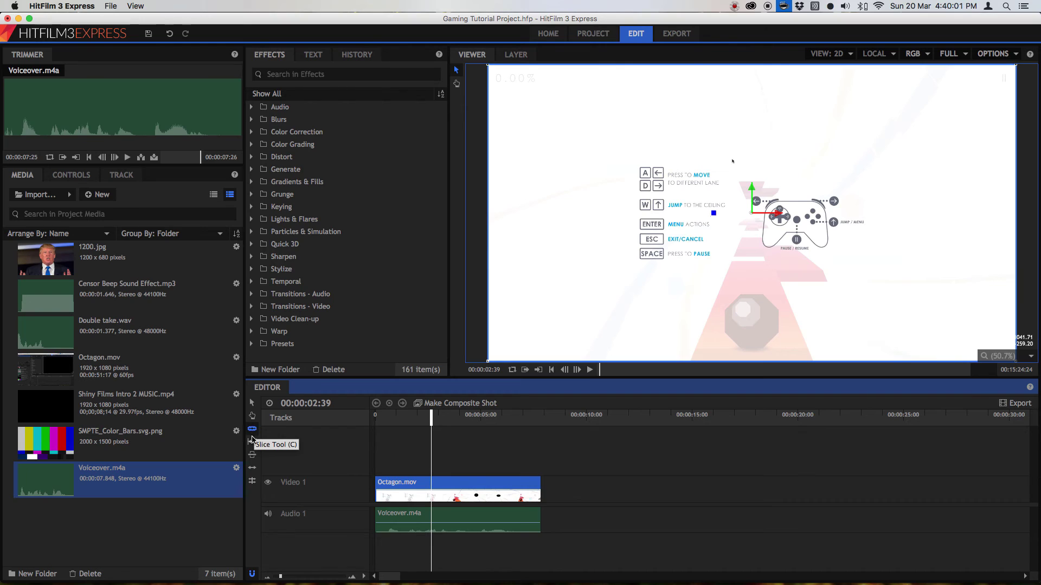
click(432, 489)
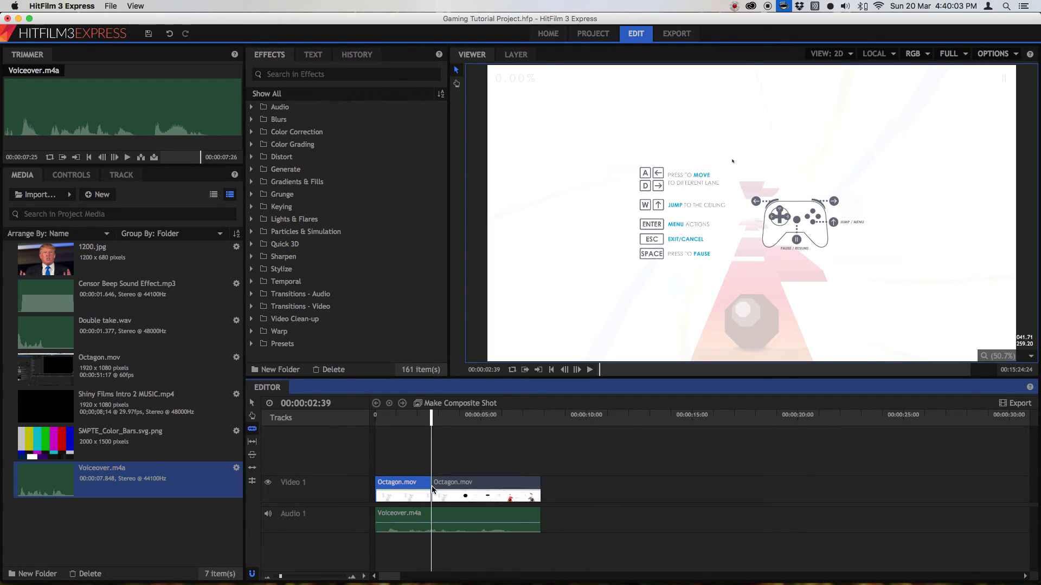
click(252, 404)
drag(487, 485, 543, 487)
drag(457, 486, 457, 486)
- Slip the second Octagon.mov part's footage by +34 frames and play through the cut
click(251, 445)
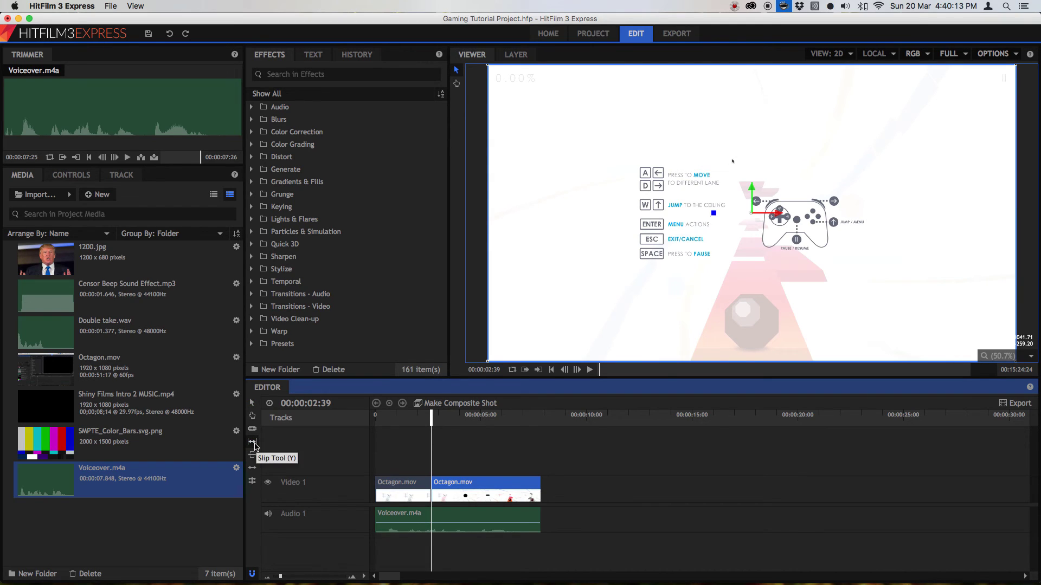
drag(457, 485, 396, 496)
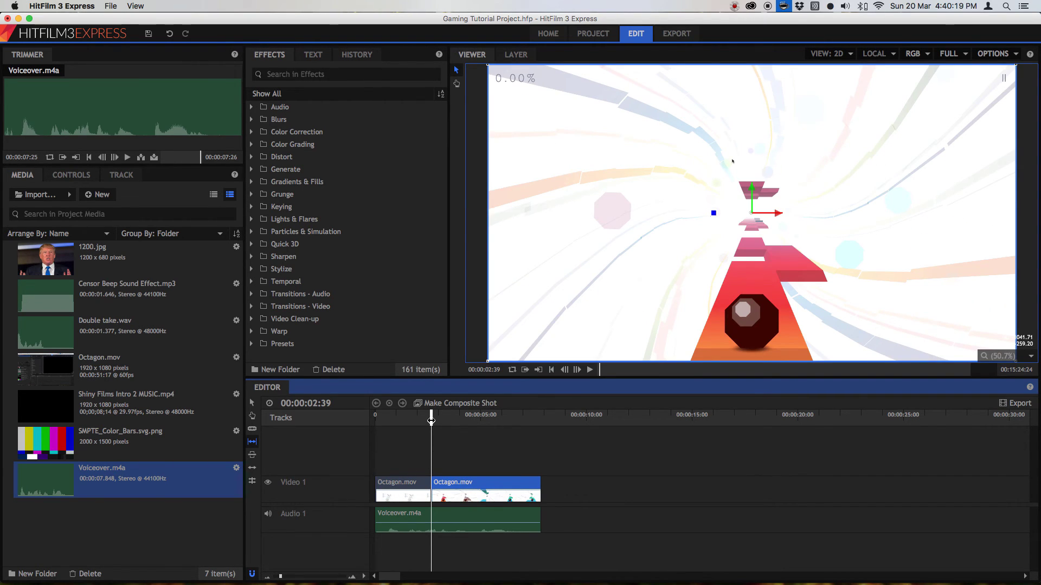
mouse_move(431, 421)
mouse_down()
mouse_move(440, 423)
mouse_move(415, 421)
mouse_up()
key(space)
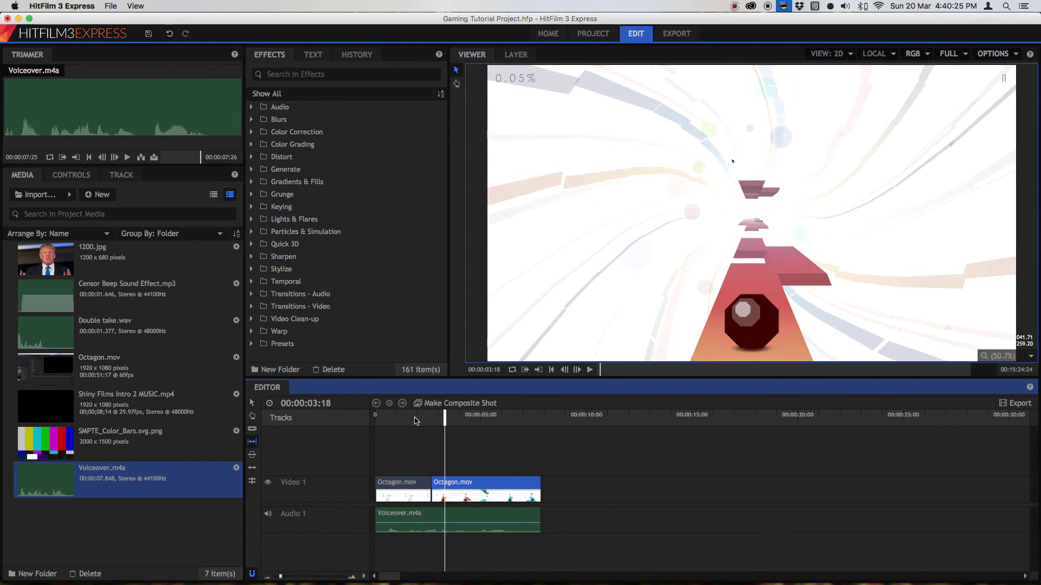
click(430, 420)
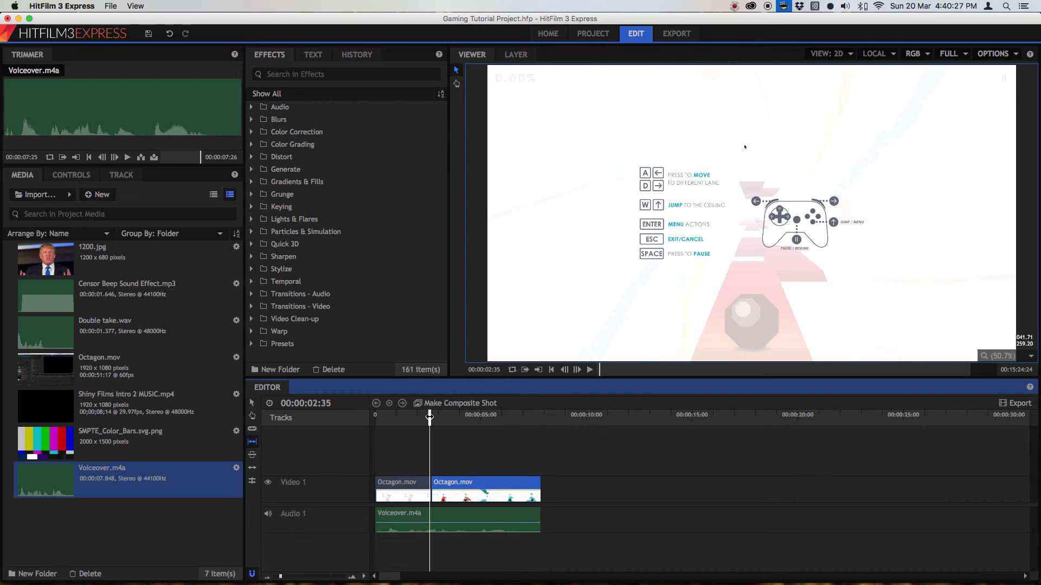
drag(431, 420, 431, 420)
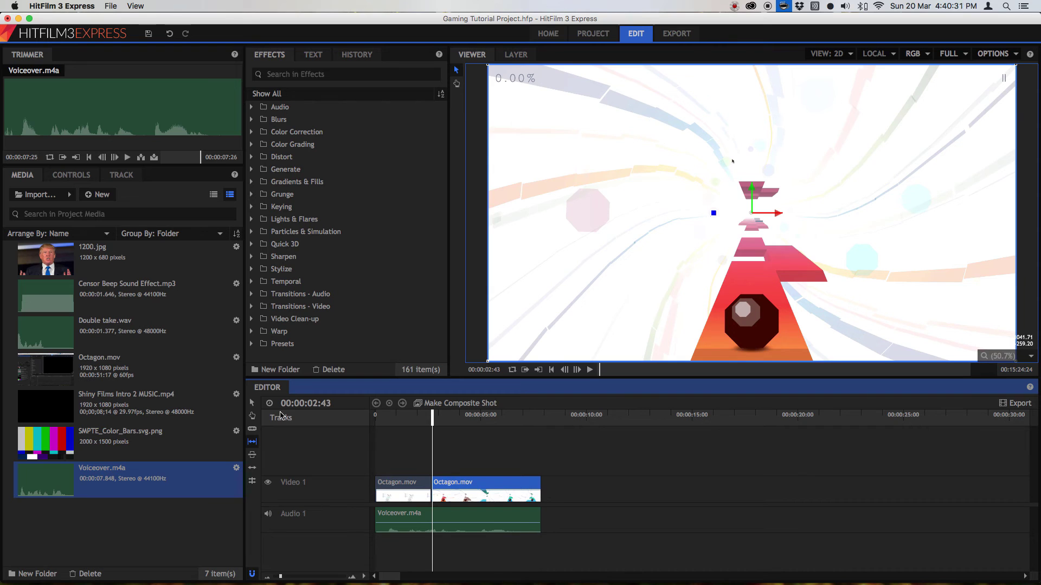
key(space)
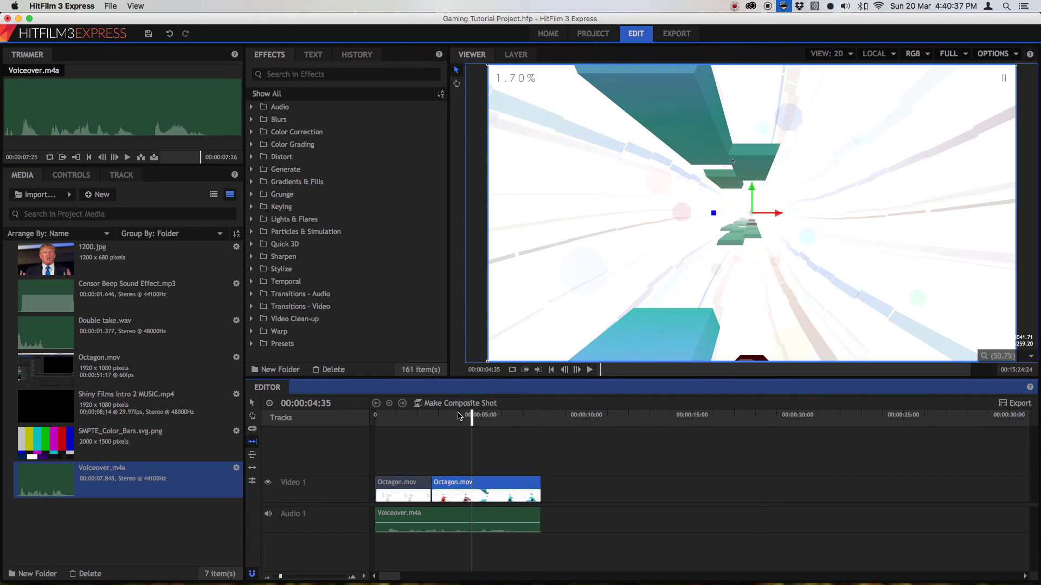
click(437, 421)
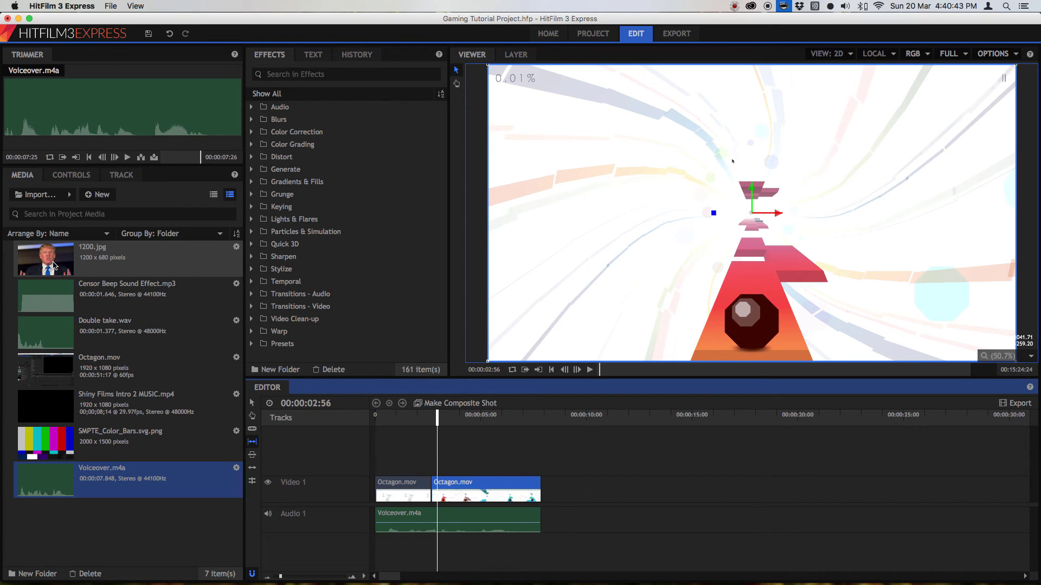
- Place 1200.jpg on a new Video 2 track and stretch it to 00:00:07:51
drag(54, 265, 374, 459)
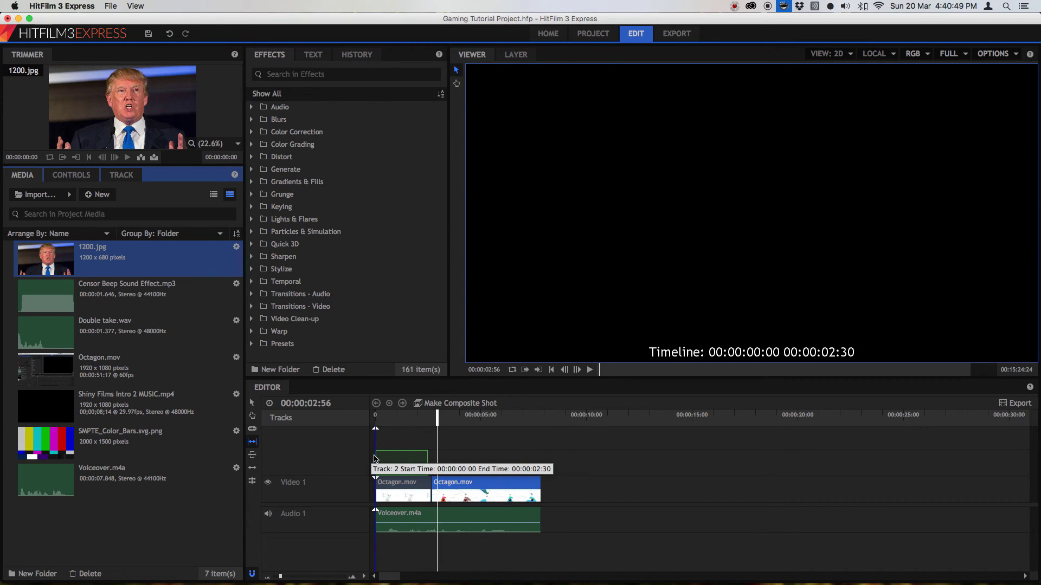
drag(374, 459, 374, 460)
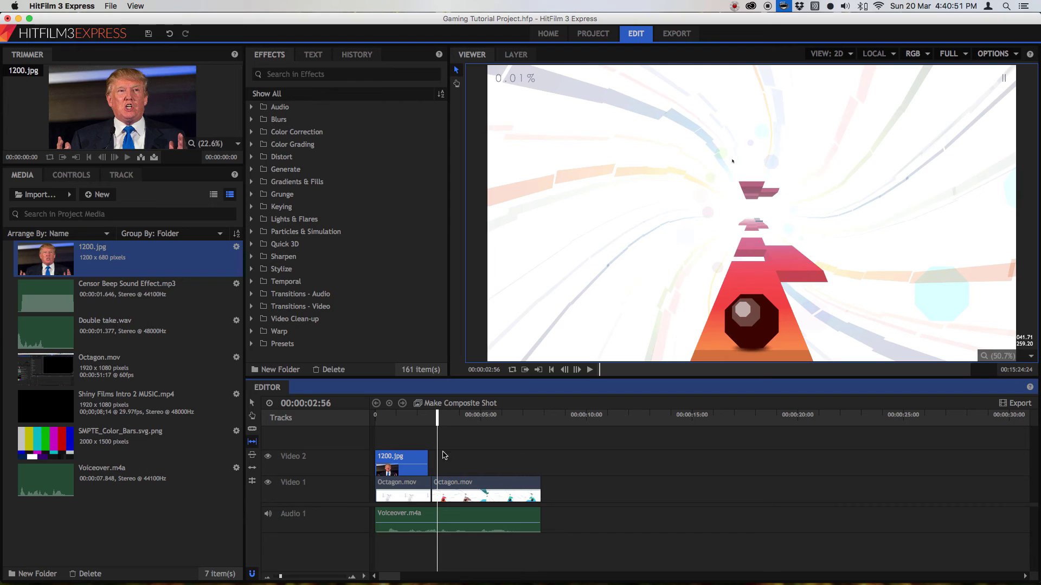
click(253, 404)
drag(424, 454, 539, 461)
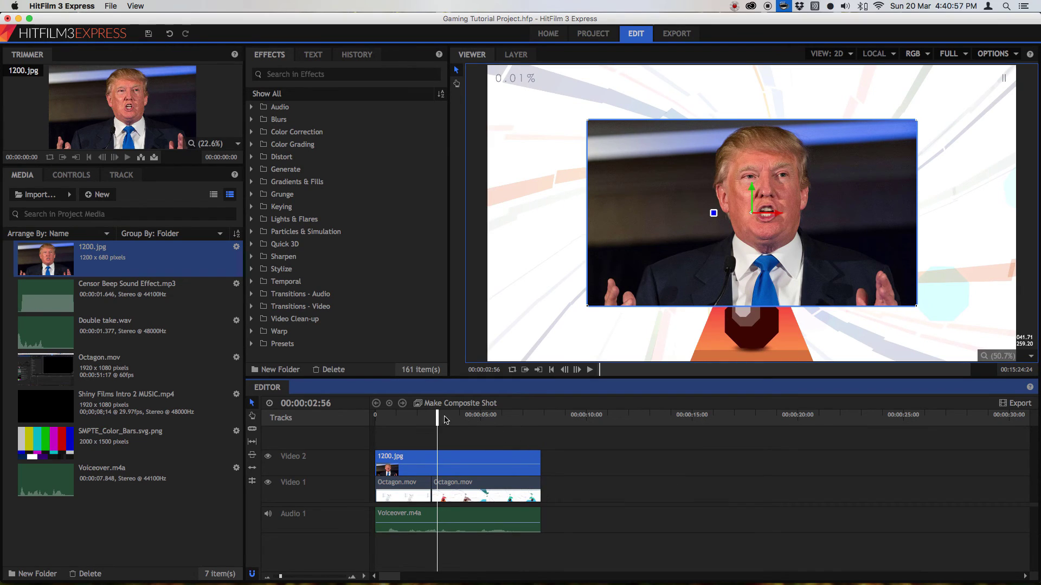
drag(445, 420, 416, 421)
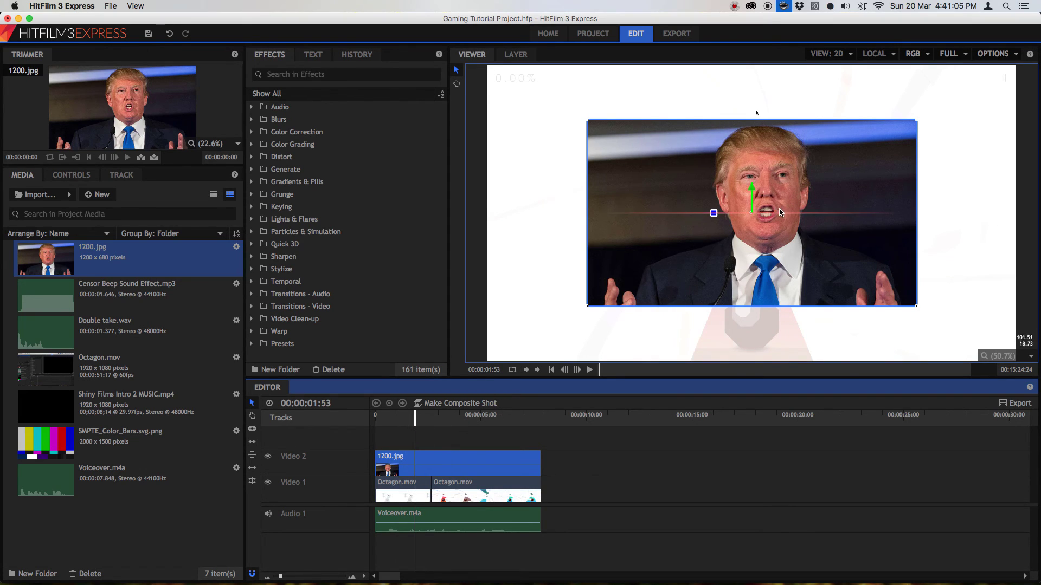
mouse_move(779, 208)
mouse_down()
mouse_move(703, 214)
mouse_move(836, 218)
mouse_move(778, 218)
mouse_up()
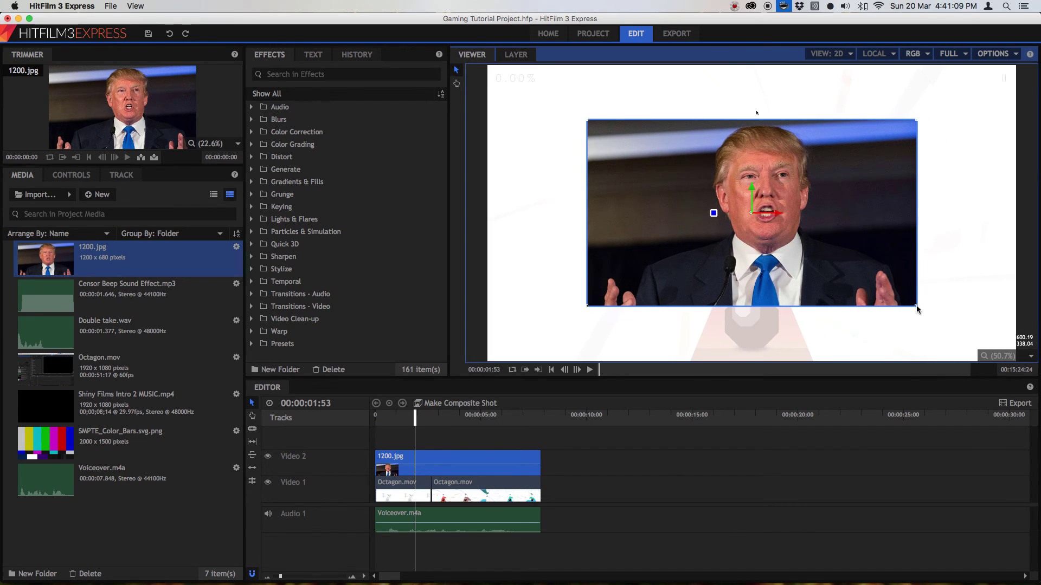
- Scale 1200.jpg down in the Viewer, move it to the top-left corner, and play from the start
drag(916, 305, 812, 274)
key(super+z)
drag(917, 306, 830, 256)
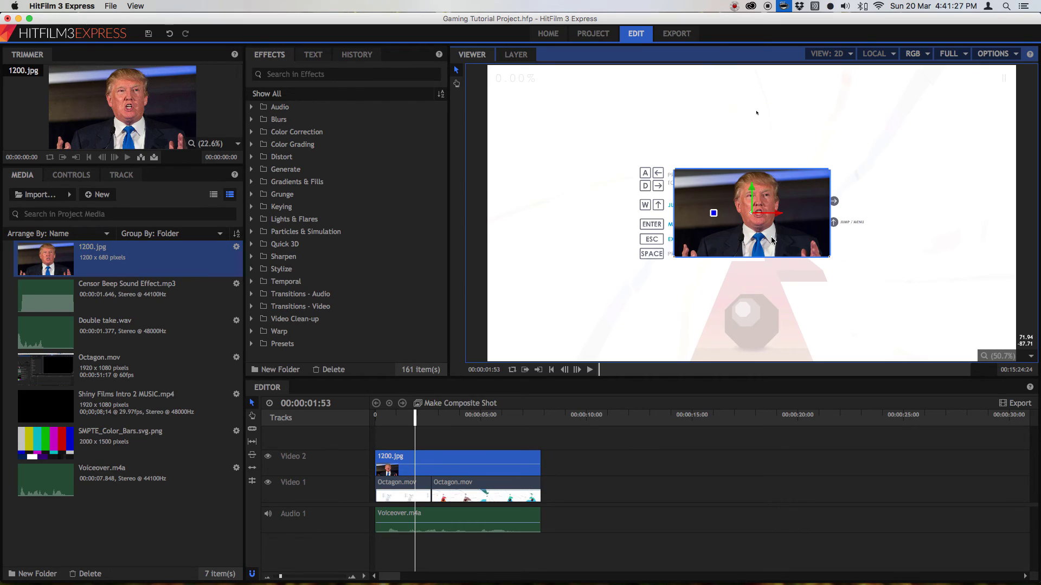
drag(772, 240, 586, 138)
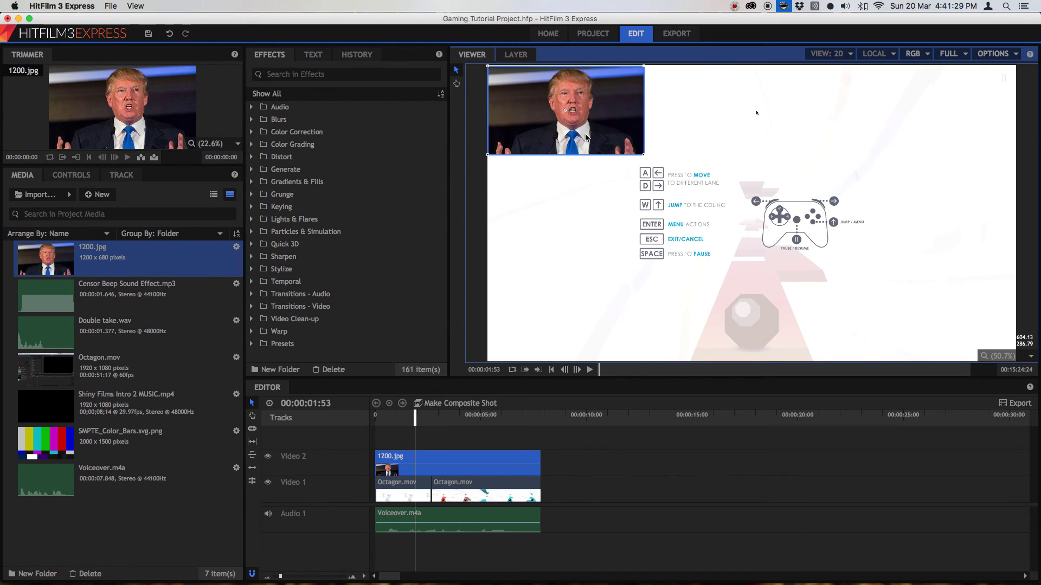
click(645, 453)
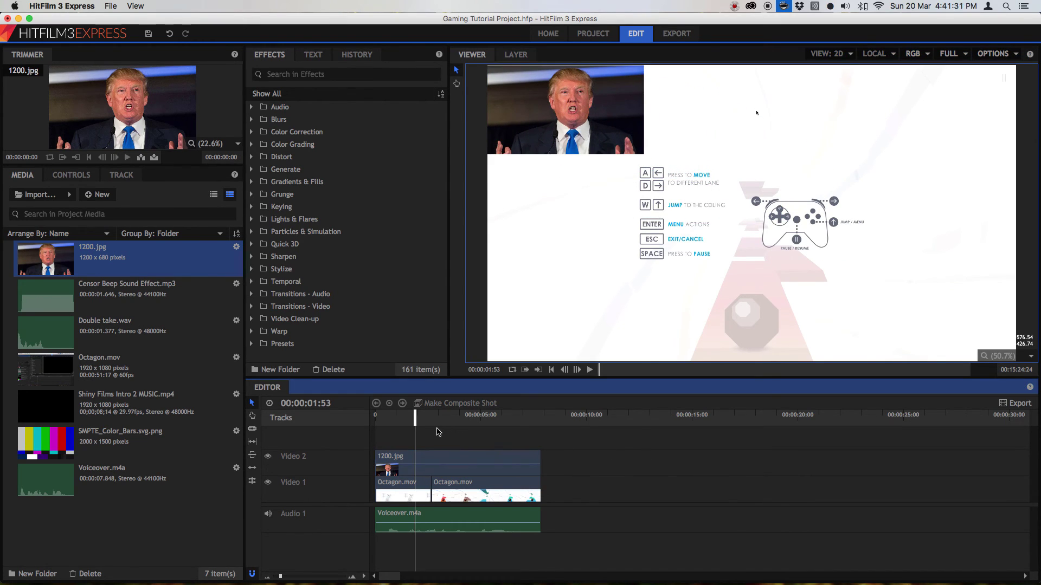
drag(404, 421, 337, 421)
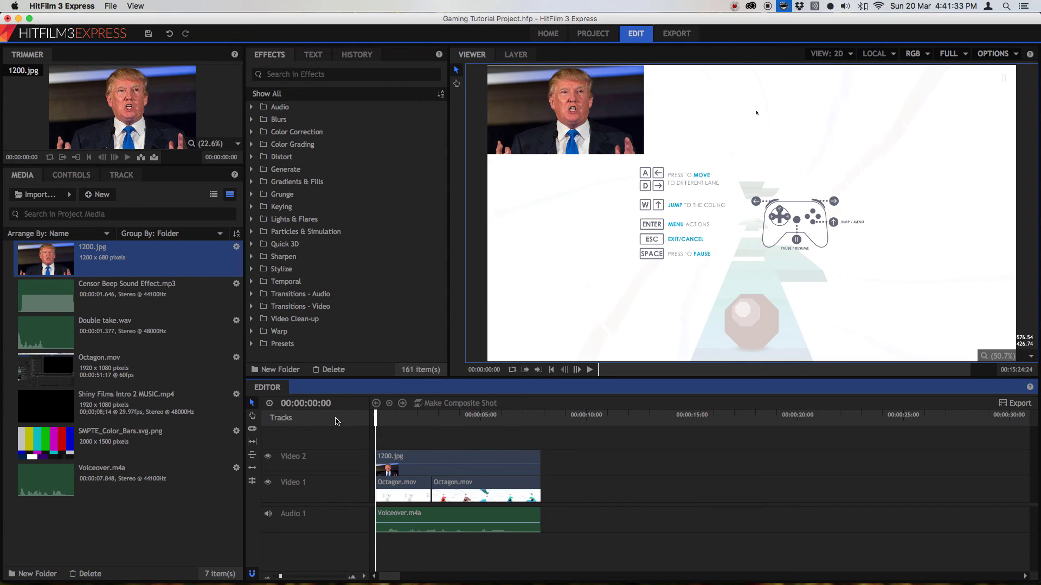
key(space)
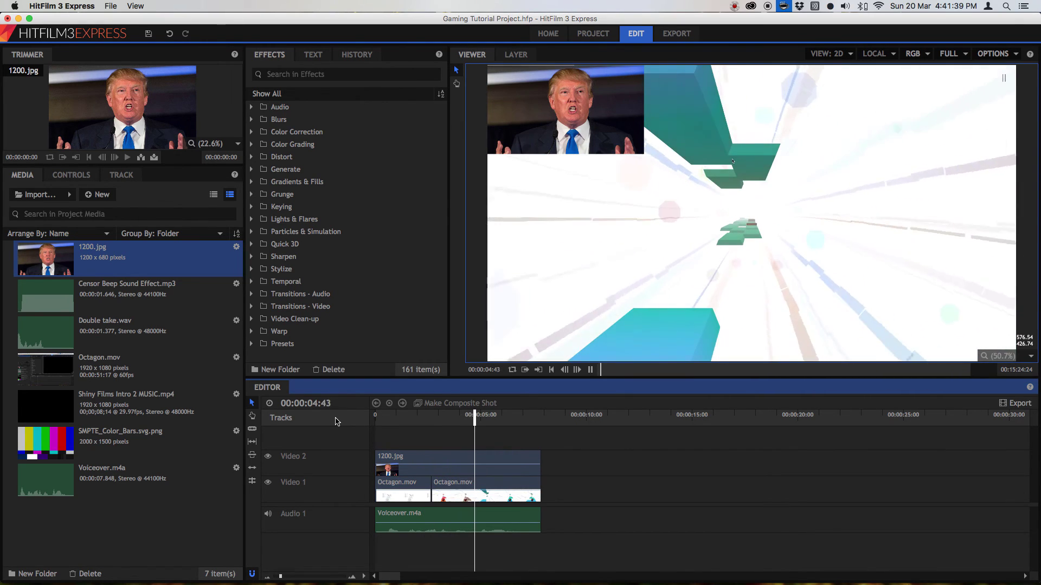
- Stop playback, scrub the playhead to 00:00:03:18, and select the 1200.jpg clip on Video 2
key(space)
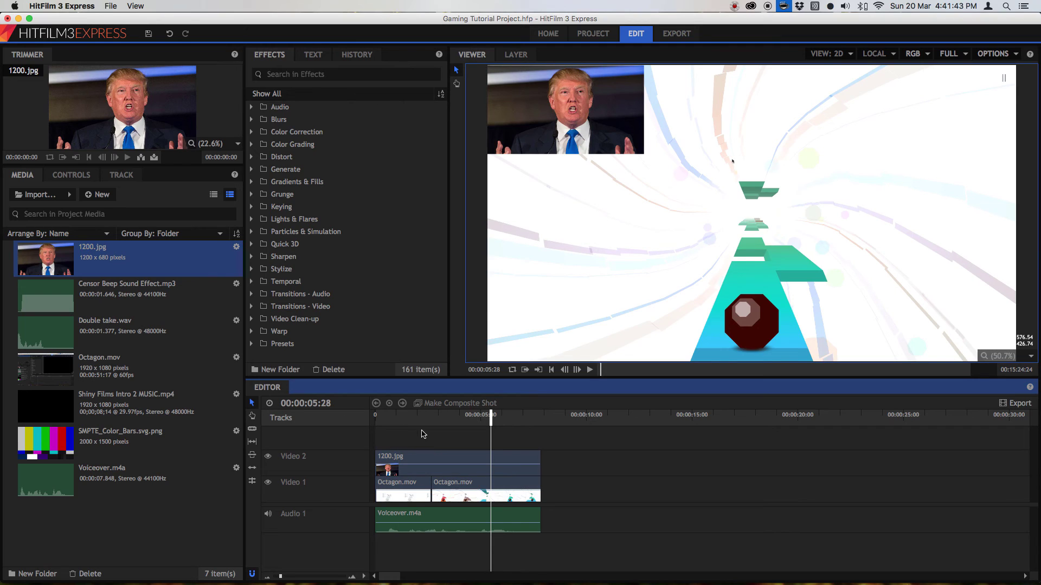
click(73, 270)
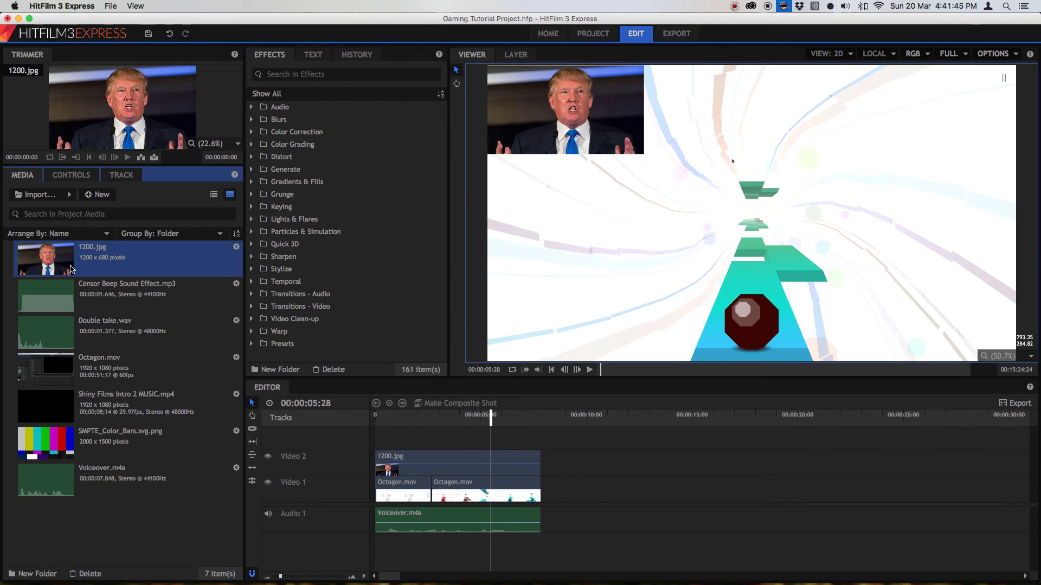
click(442, 438)
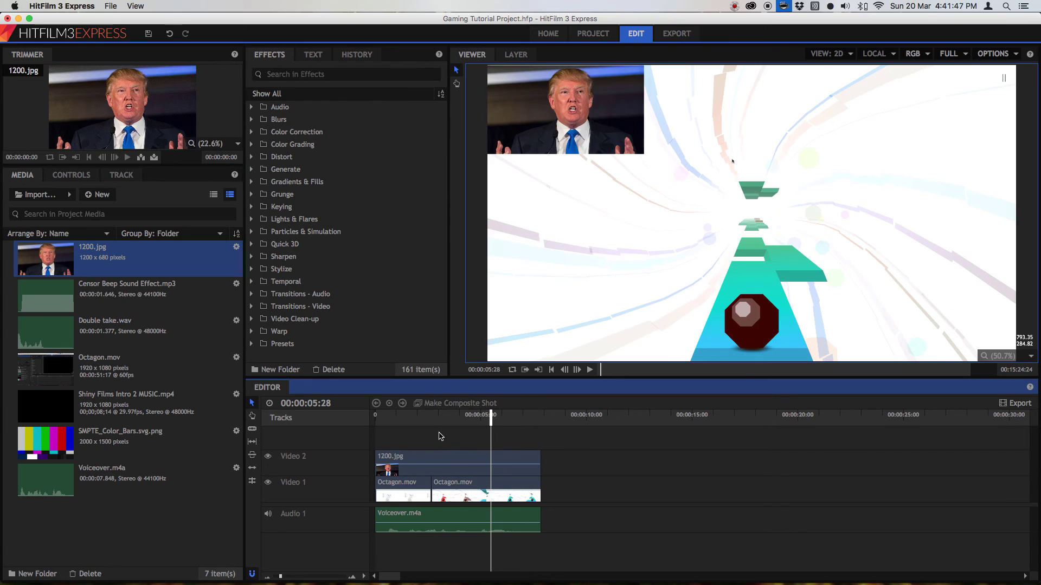
click(428, 423)
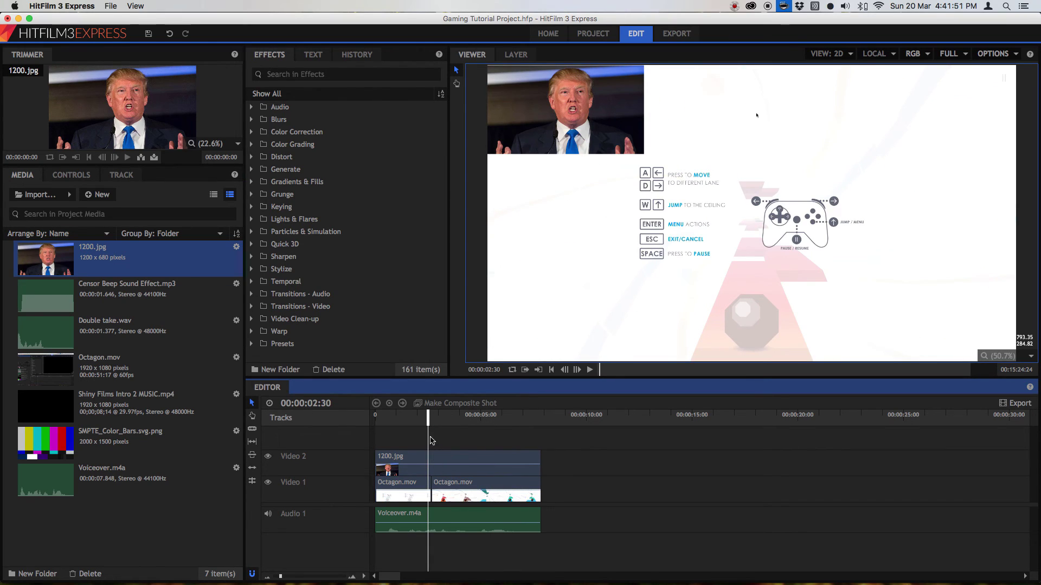
drag(428, 417, 445, 422)
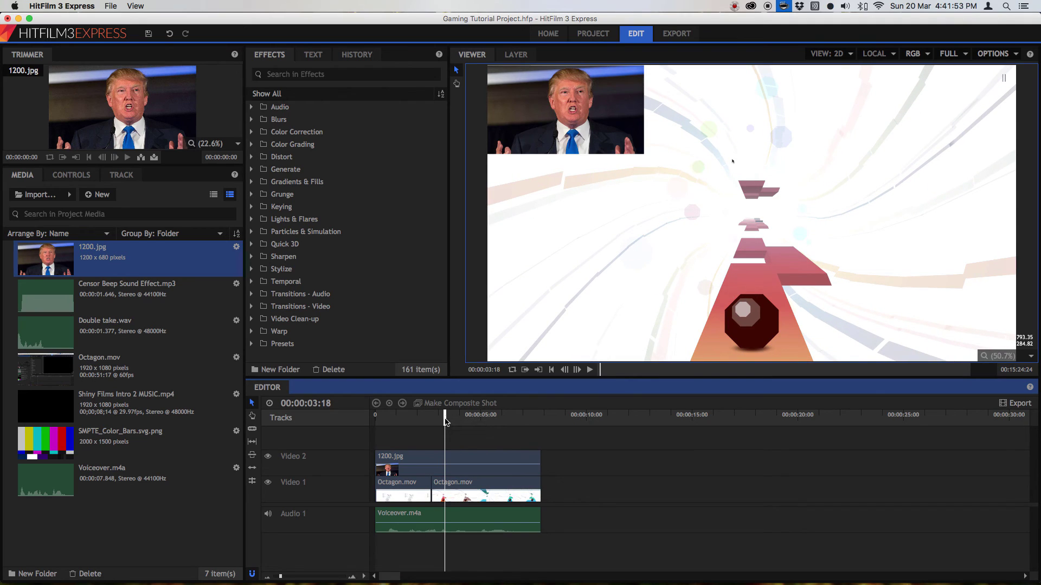
click(451, 461)
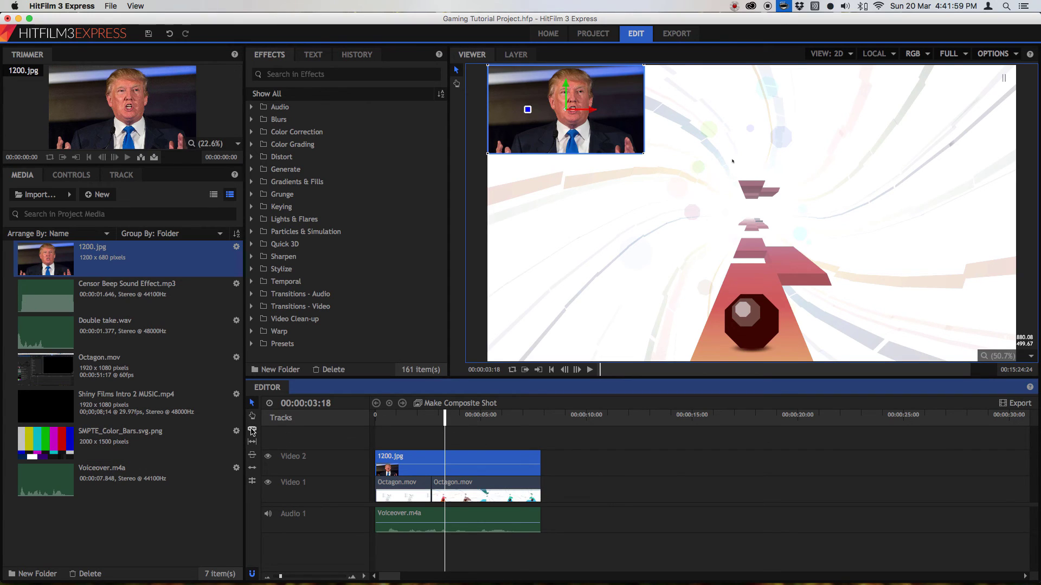
- Slice the 1200.jpg clip at two points and select the middle piece
click(252, 431)
click(446, 467)
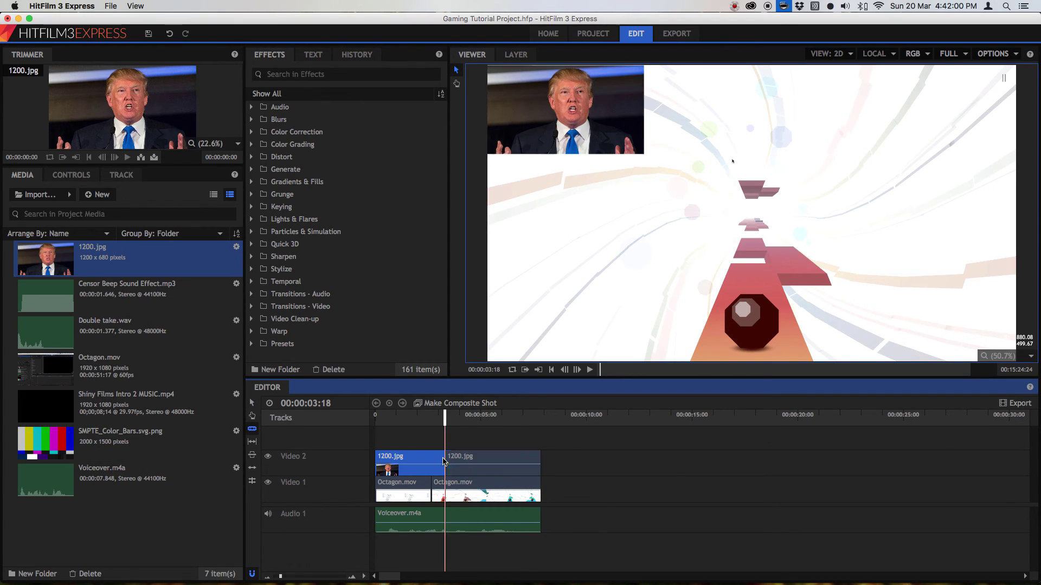
click(481, 461)
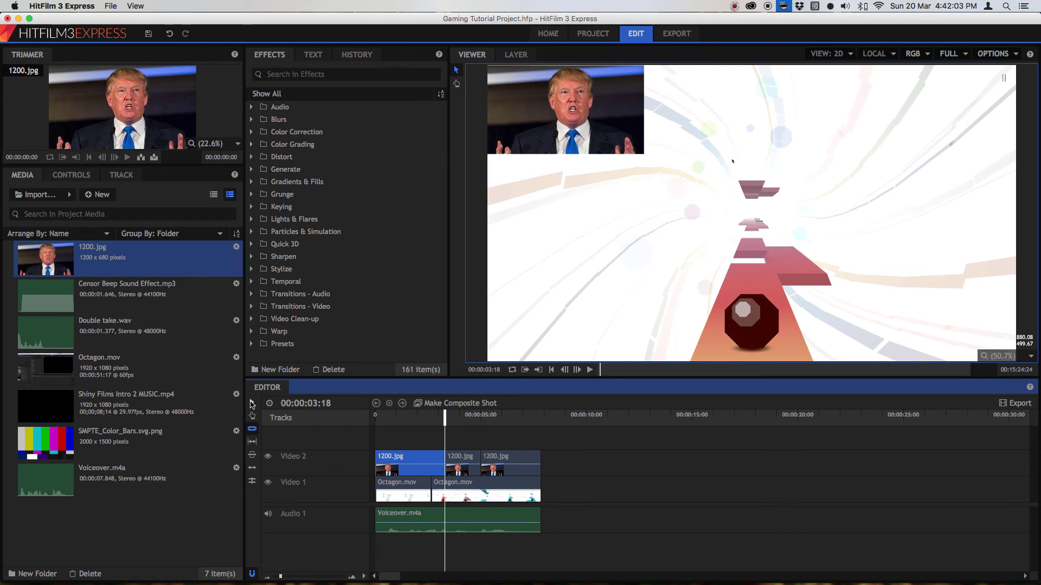
click(252, 403)
click(456, 461)
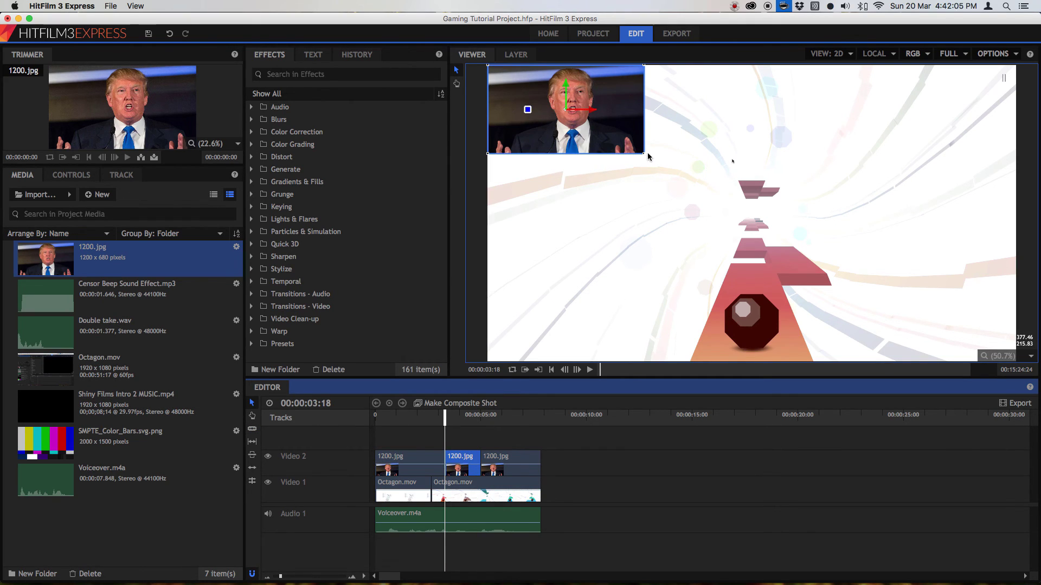
- Set the middle piece's Position to 0,0 in Controls and enlarge it to fill the frame at 165.4%
drag(643, 153, 714, 211)
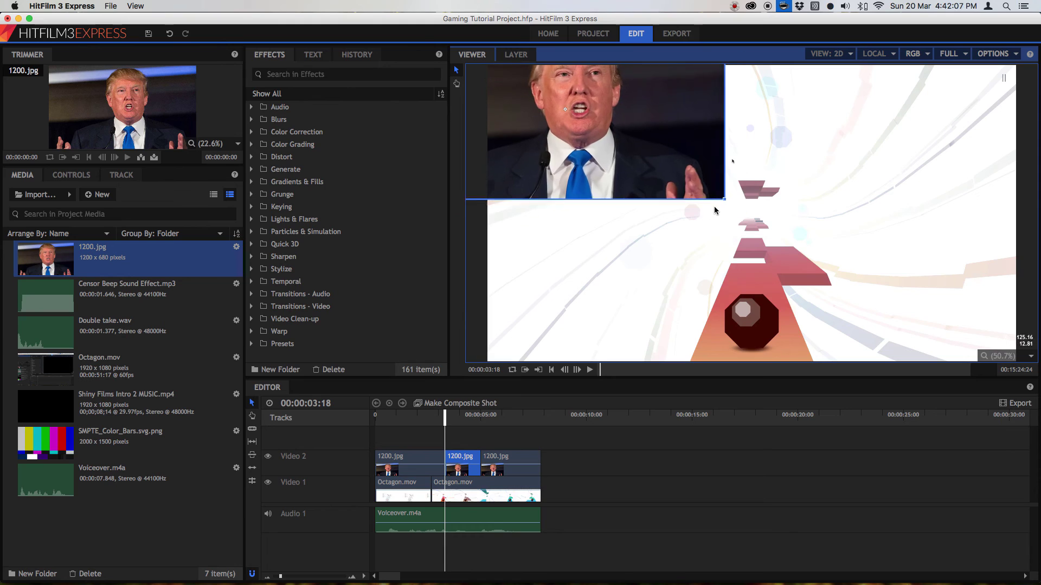
drag(649, 128, 833, 223)
click(71, 174)
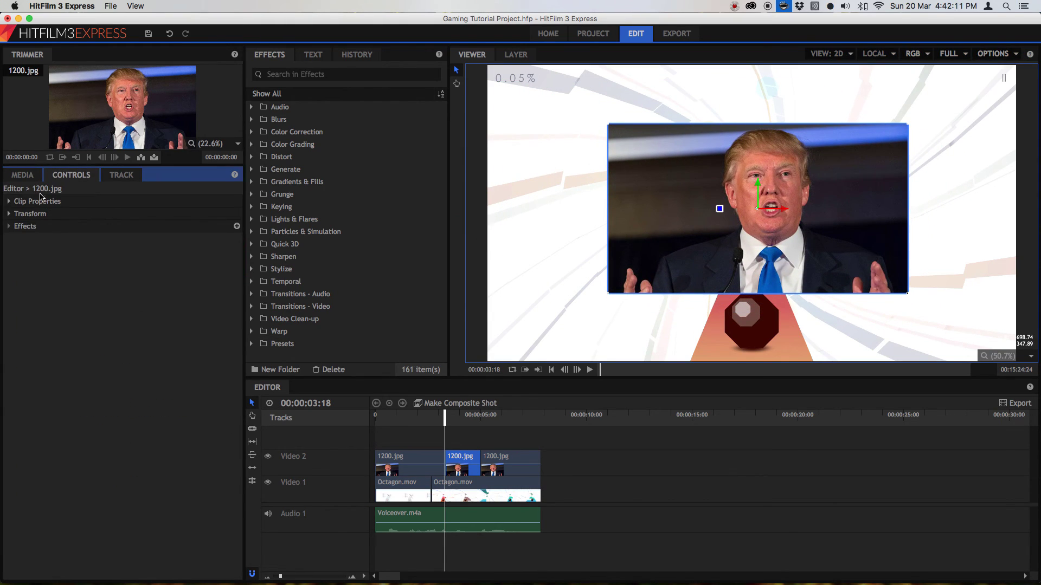
click(12, 214)
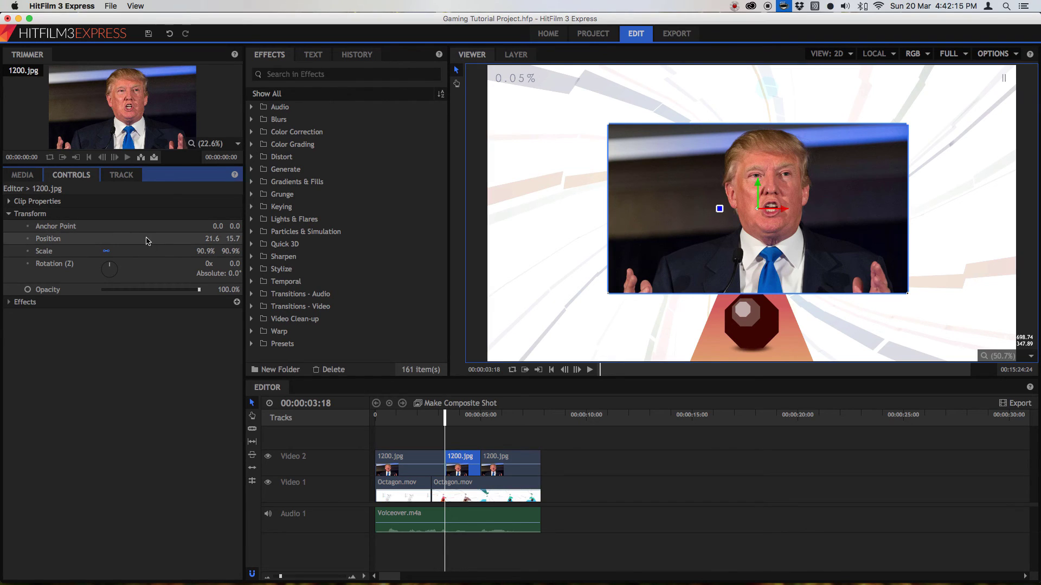
click(215, 237)
text(0)
key(Tab)
text(0)
key(Return)
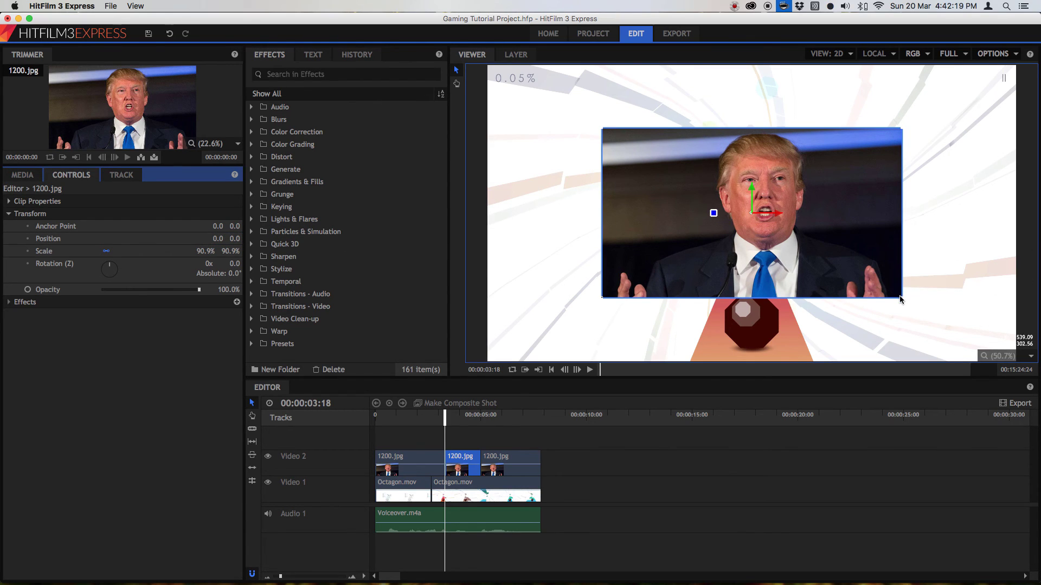
drag(900, 298, 1029, 370)
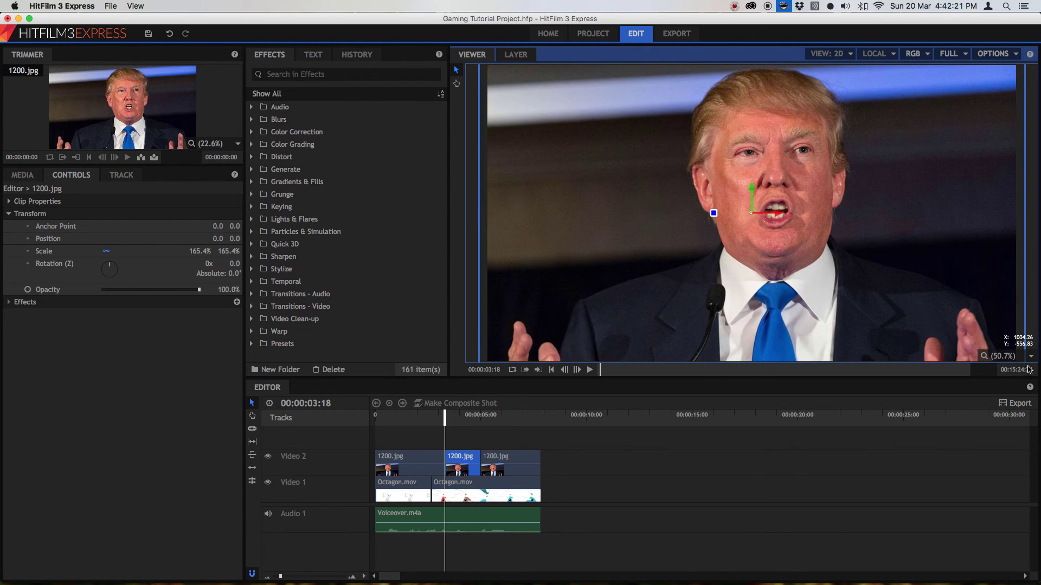
click(740, 538)
- Play back the zoom-in from 00:00:02:02, then return to the project media list
click(418, 417)
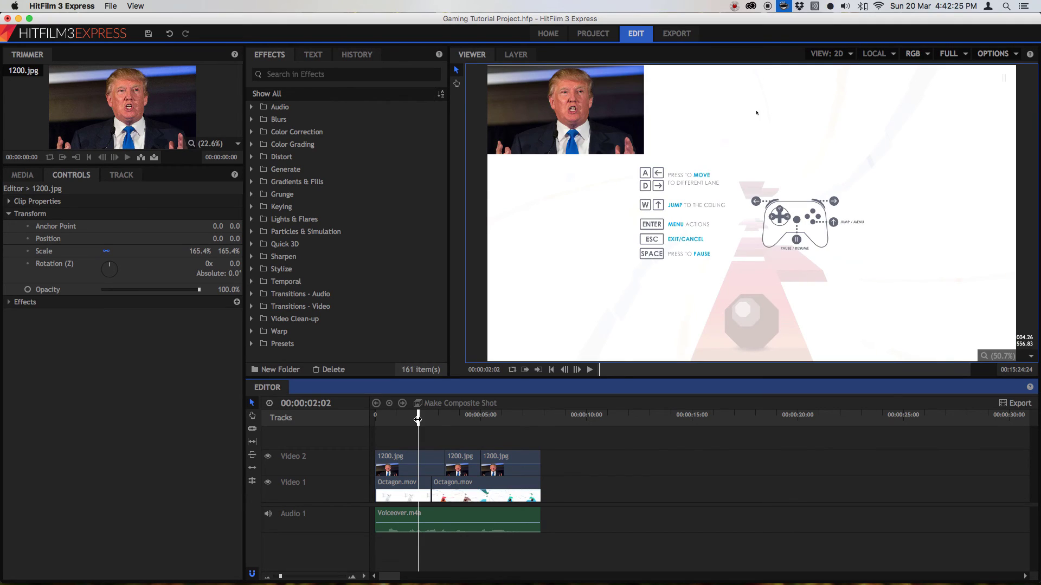
key(space)
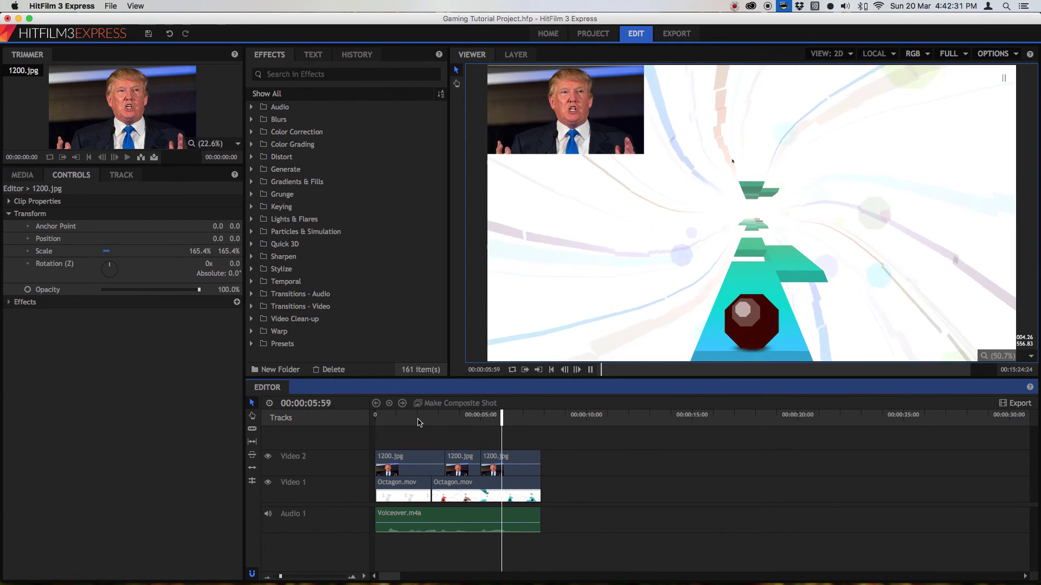
key(space)
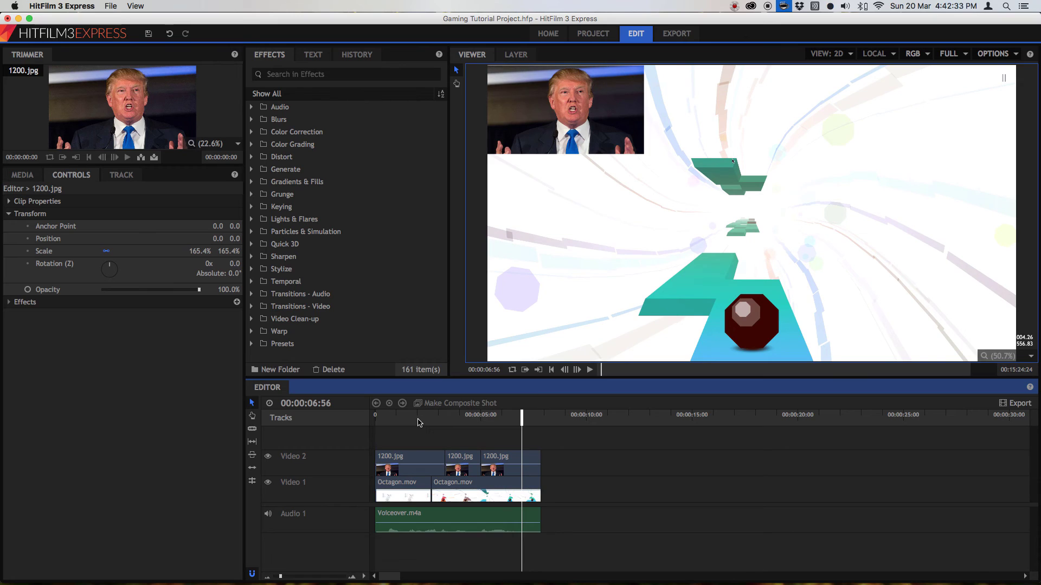
click(14, 175)
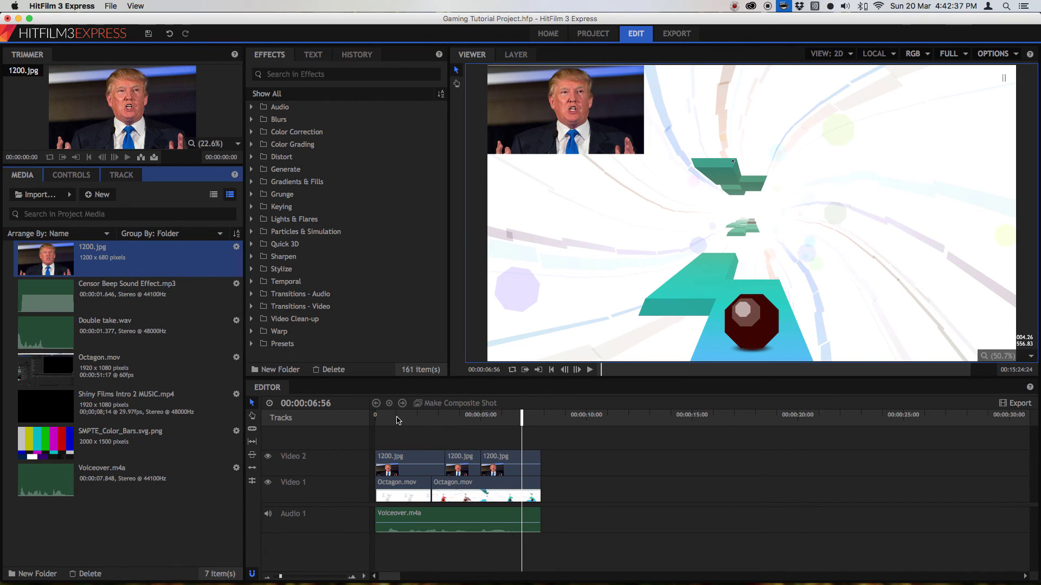
- Park the playhead near 00:00:02:40 and preview Censor Beep Sound Effect.mp3 from its start
drag(399, 421, 386, 421)
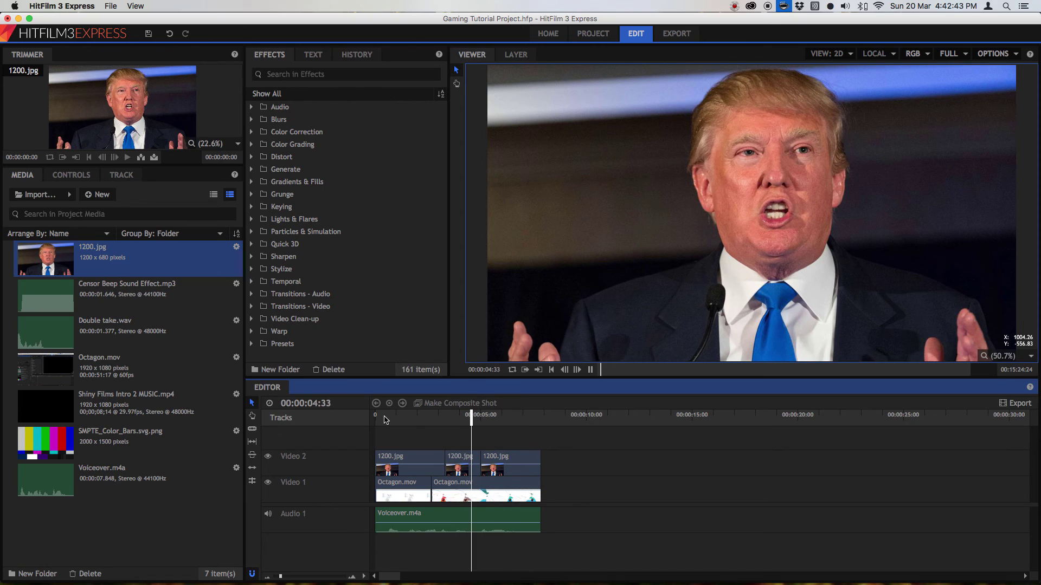
click(432, 421)
click(65, 304)
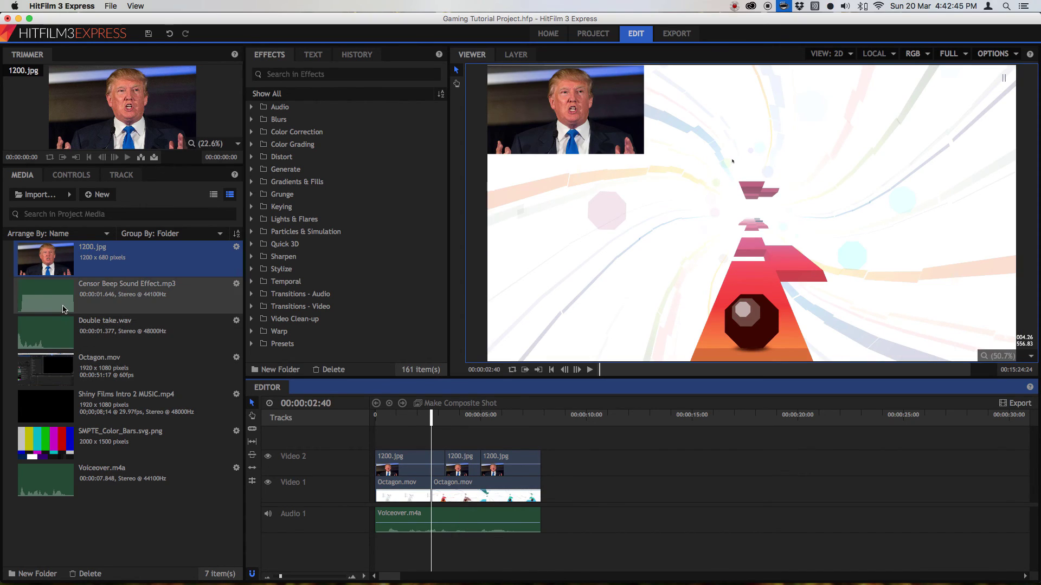
click(169, 158)
drag(169, 158, 130, 161)
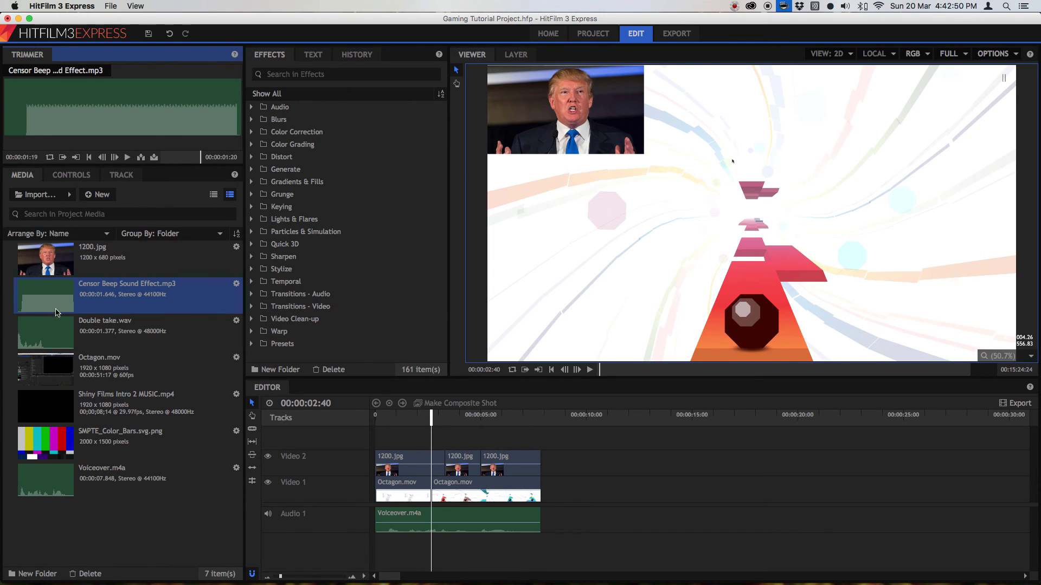
- Drop the Censor Beep onto a new Audio 2 track and play it in context
drag(53, 296, 436, 545)
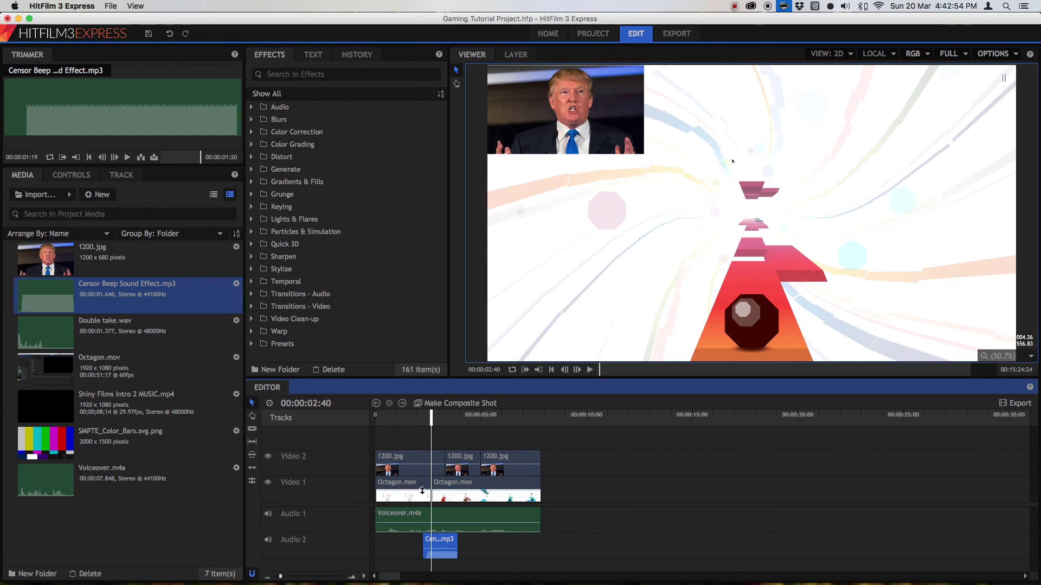
click(413, 419)
key(space)
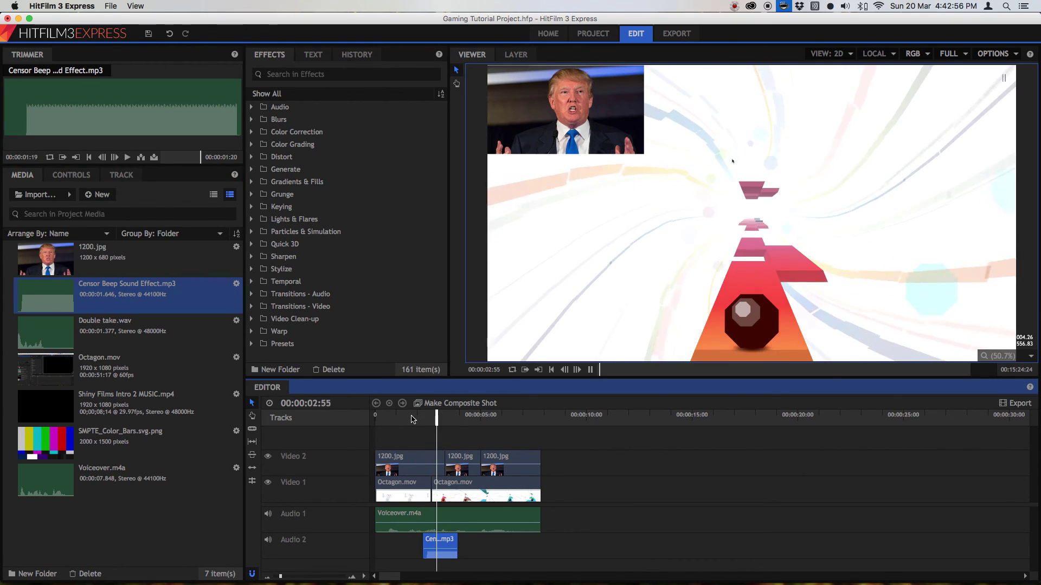
key(space)
click(423, 431)
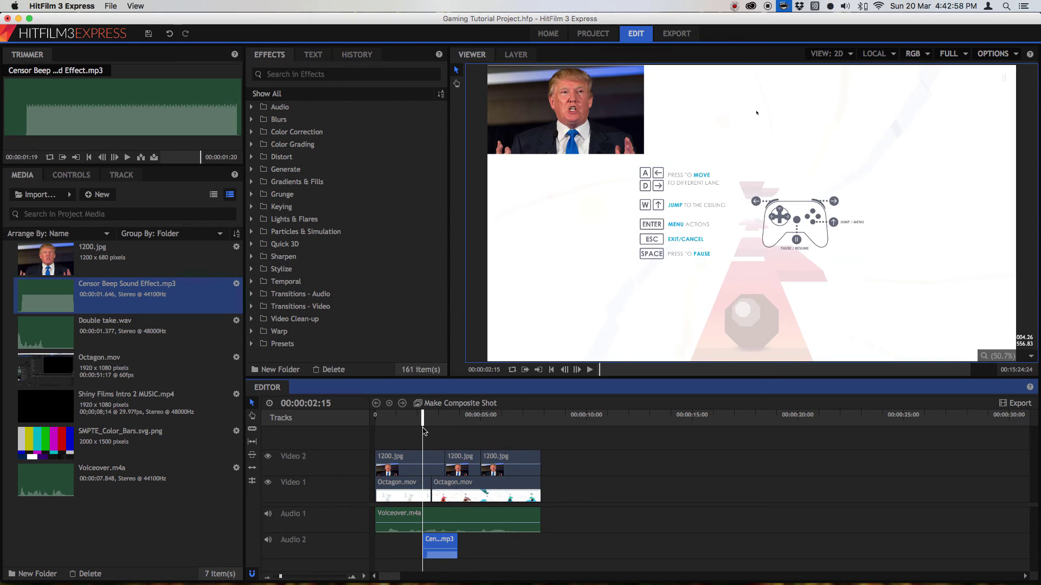
- Zoom the timeline in around the beep, shift it later, and replay to check timing
drag(295, 580, 290, 577)
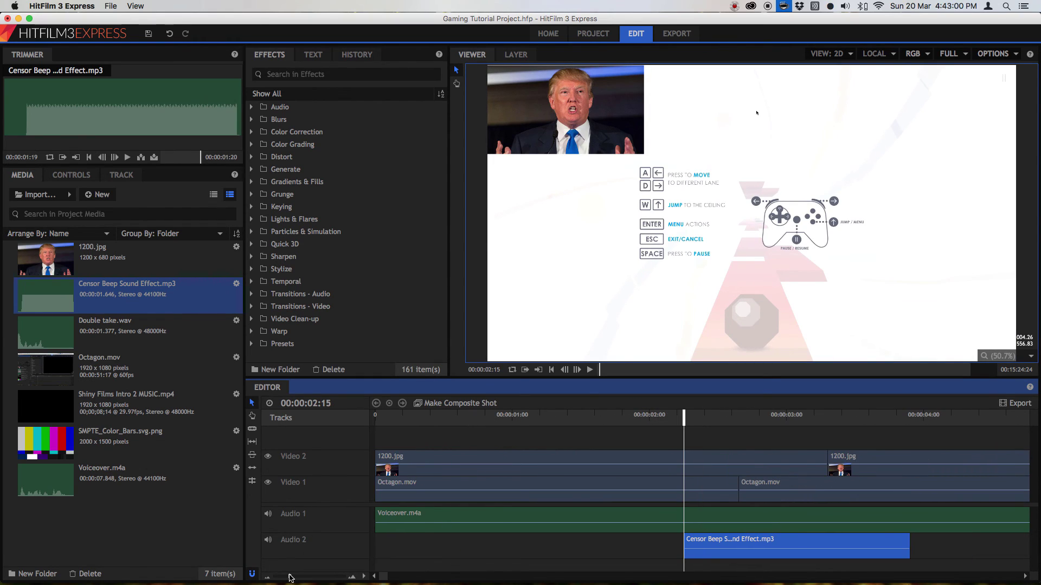
scroll(526, 531, right, 5)
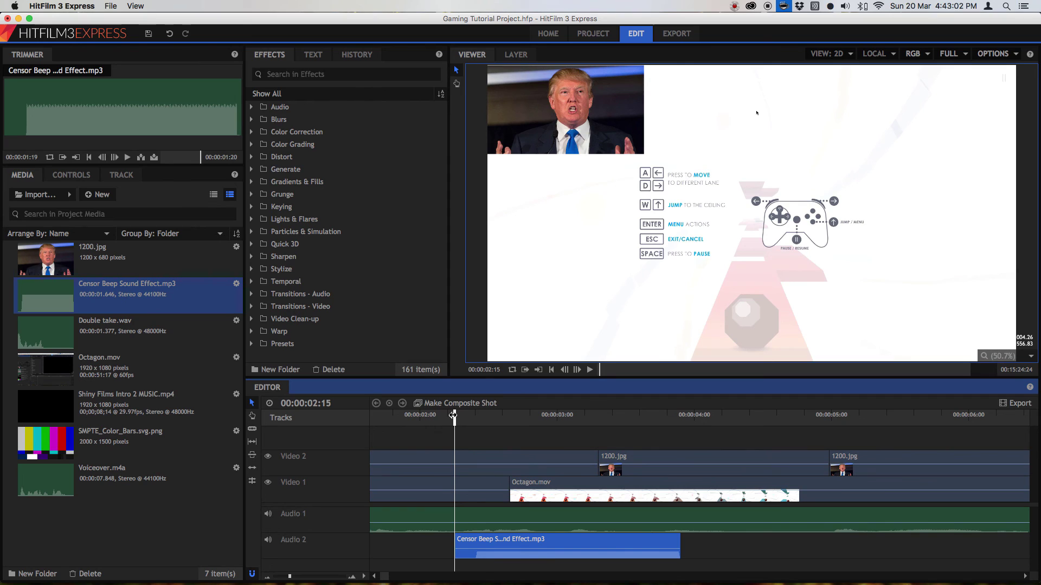
key(space)
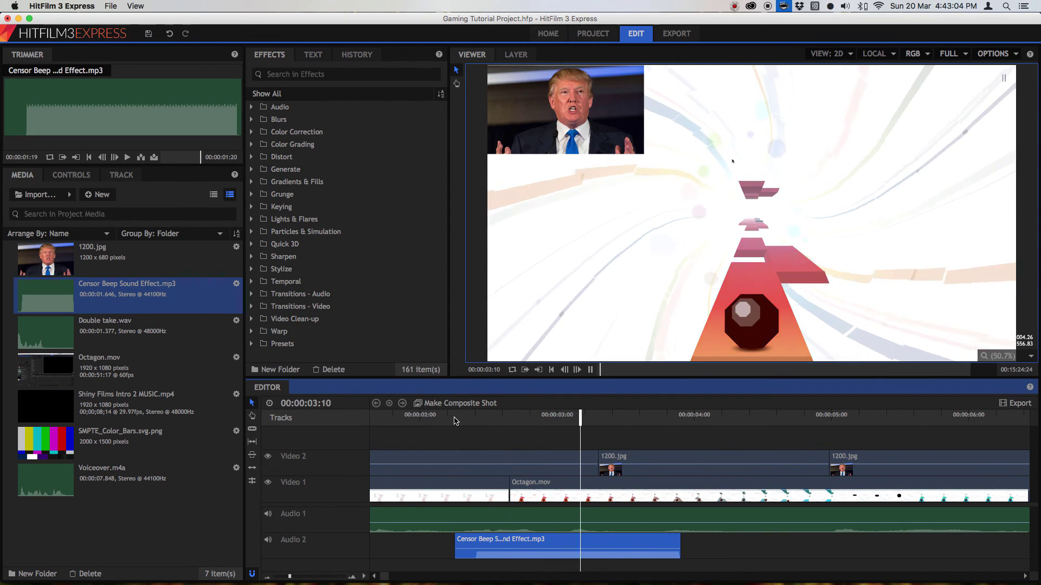
drag(519, 547, 592, 548)
click(524, 423)
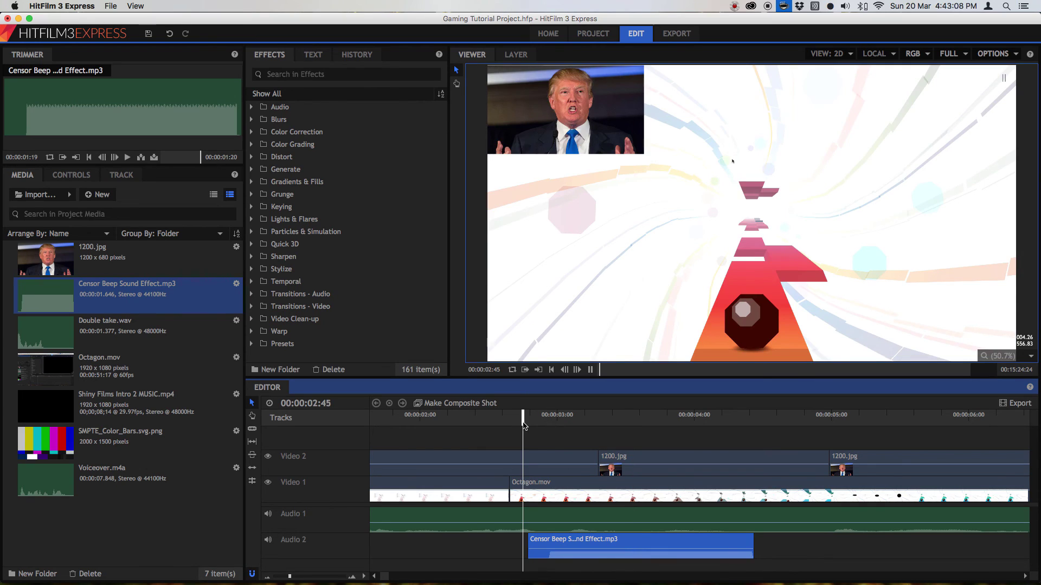
key(space)
click(508, 420)
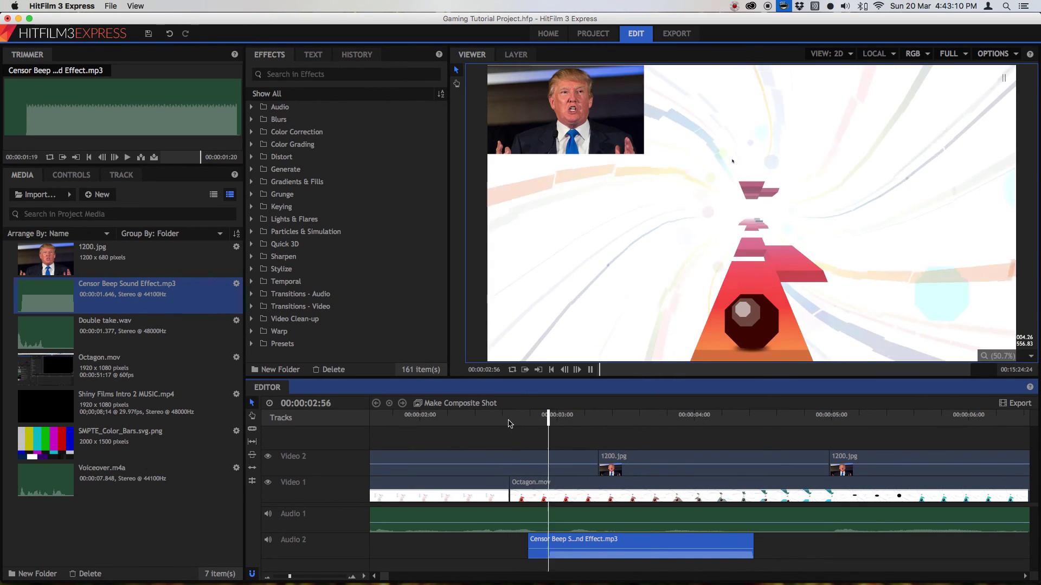
- Select the Censor Beep clip on Audio 2 and preview the beep section again
click(550, 513)
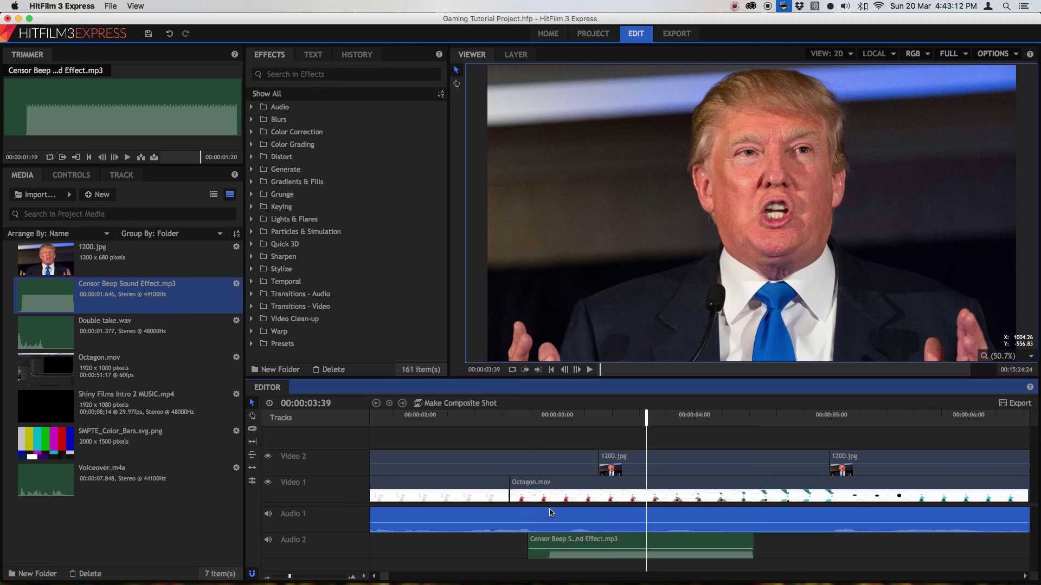
click(543, 546)
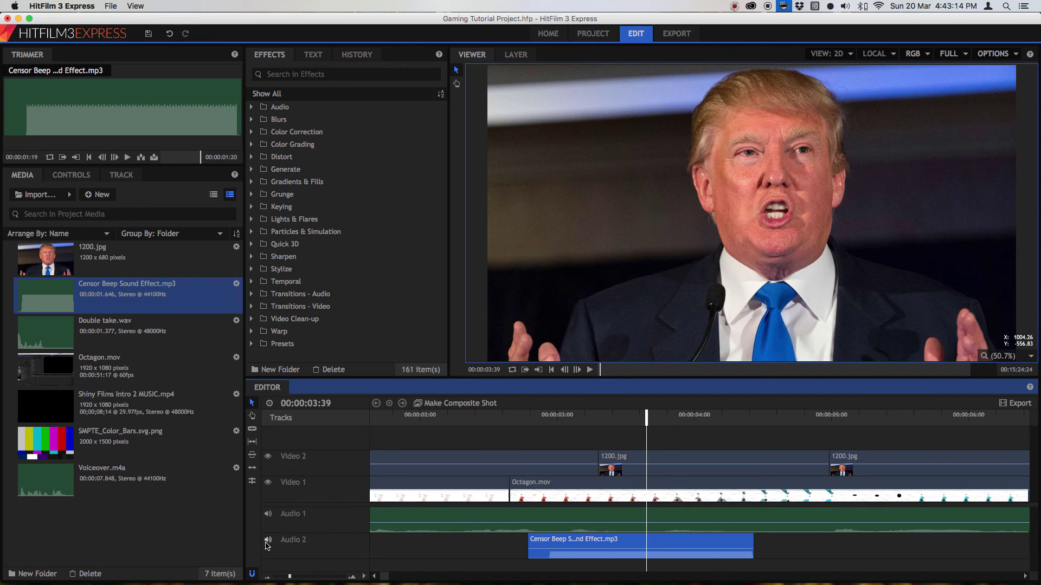
click(534, 415)
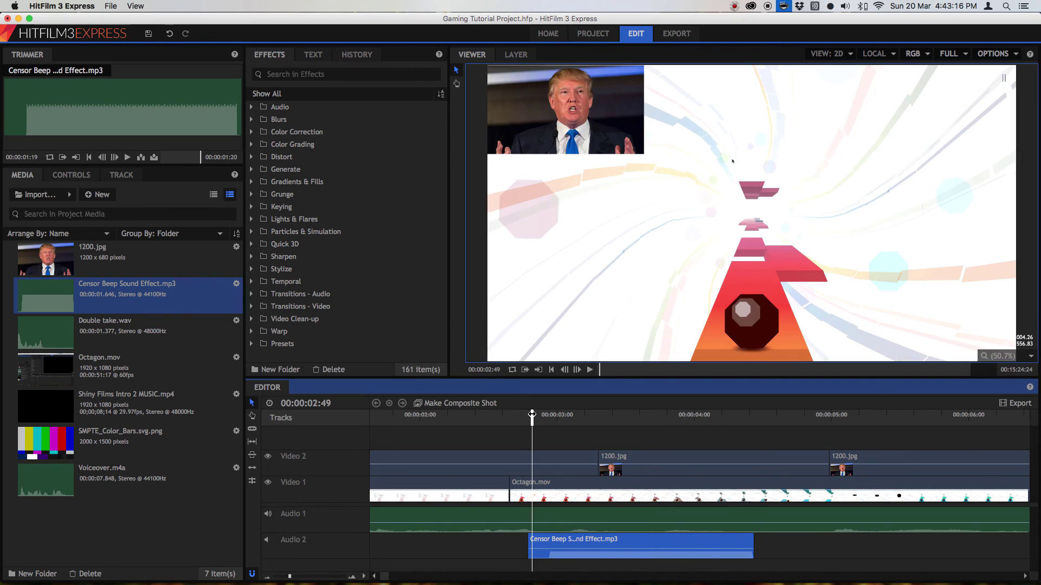
click(535, 415)
- Slice Voiceover.m4a on Audio 1 at two points around the beep
drag(535, 419, 575, 416)
click(579, 520)
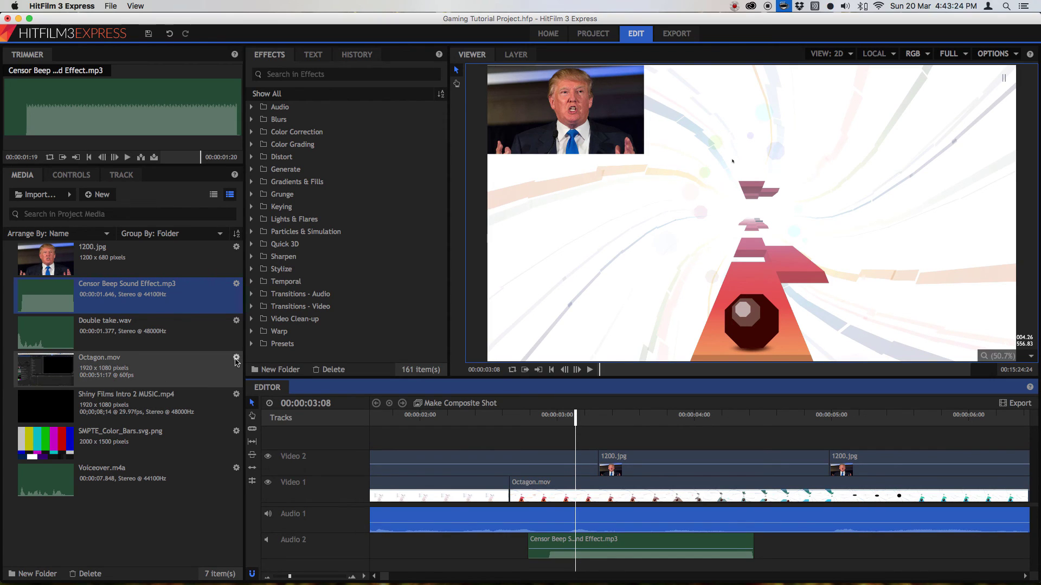
click(253, 429)
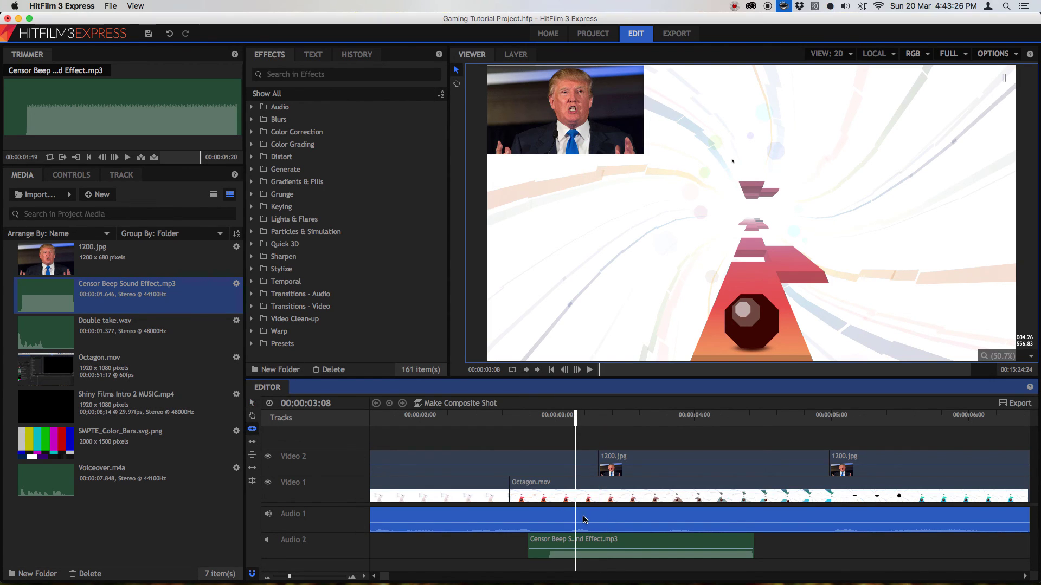
click(576, 520)
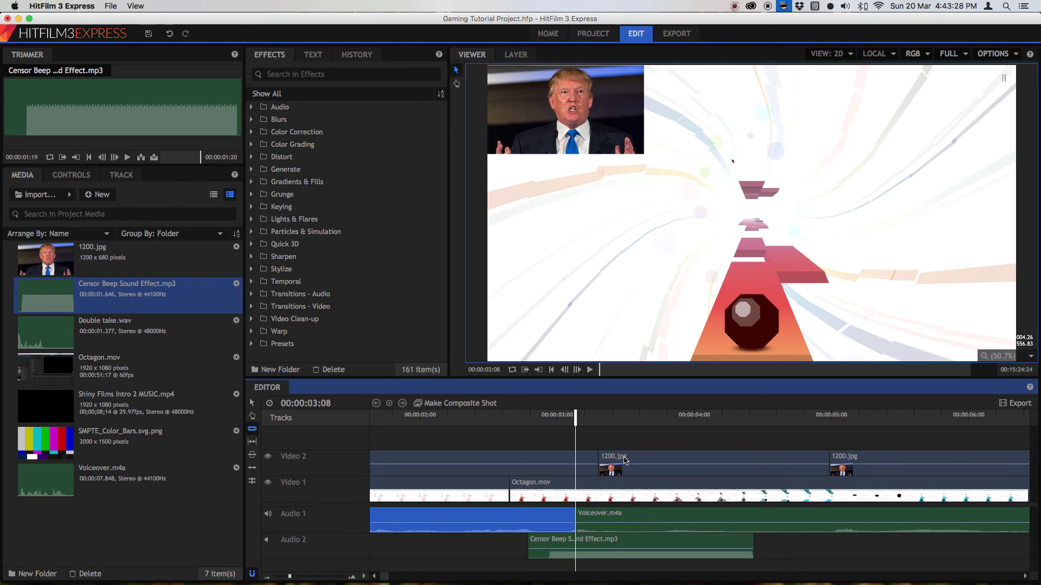
key(space)
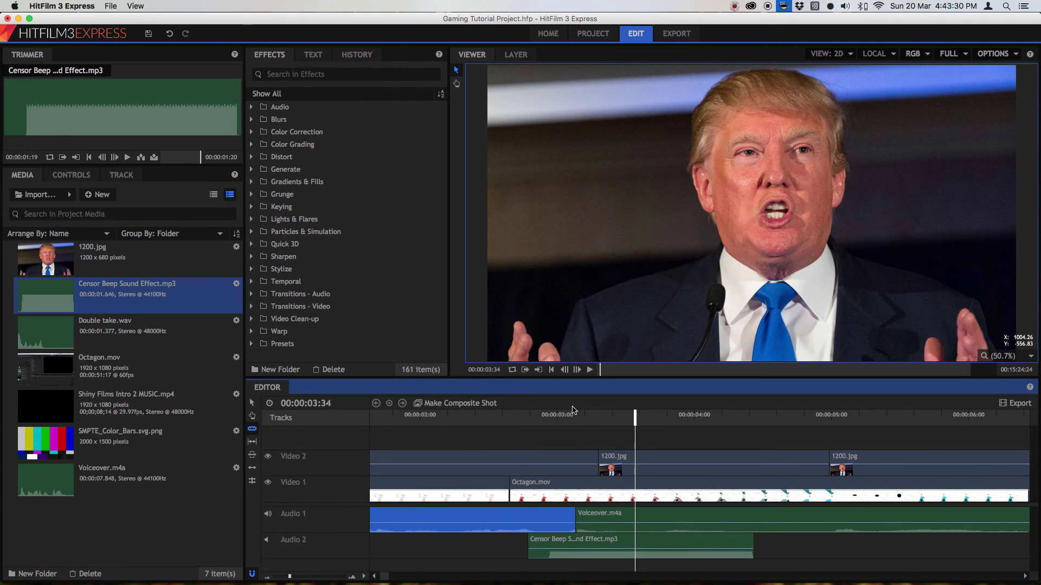
drag(573, 413, 603, 414)
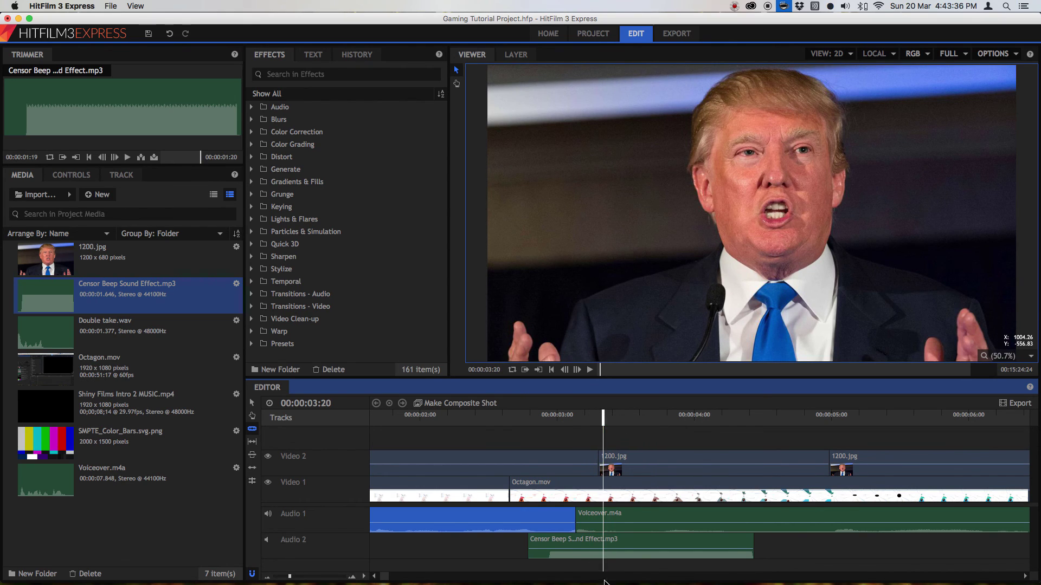
click(604, 521)
- Delete the short Voiceover piece between the cuts, then select the Censor Beep clip
click(252, 405)
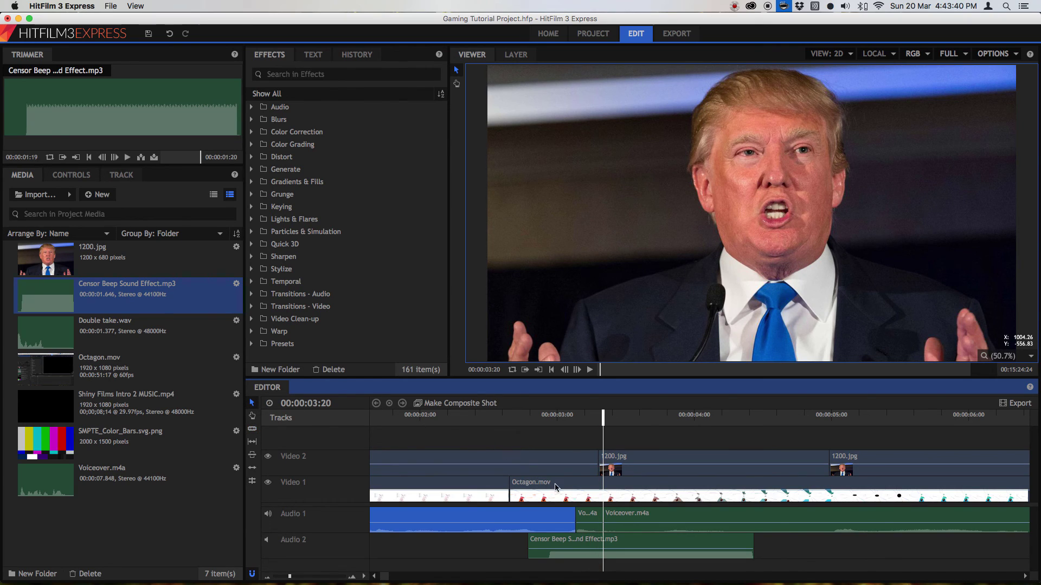
click(596, 522)
key(Delete)
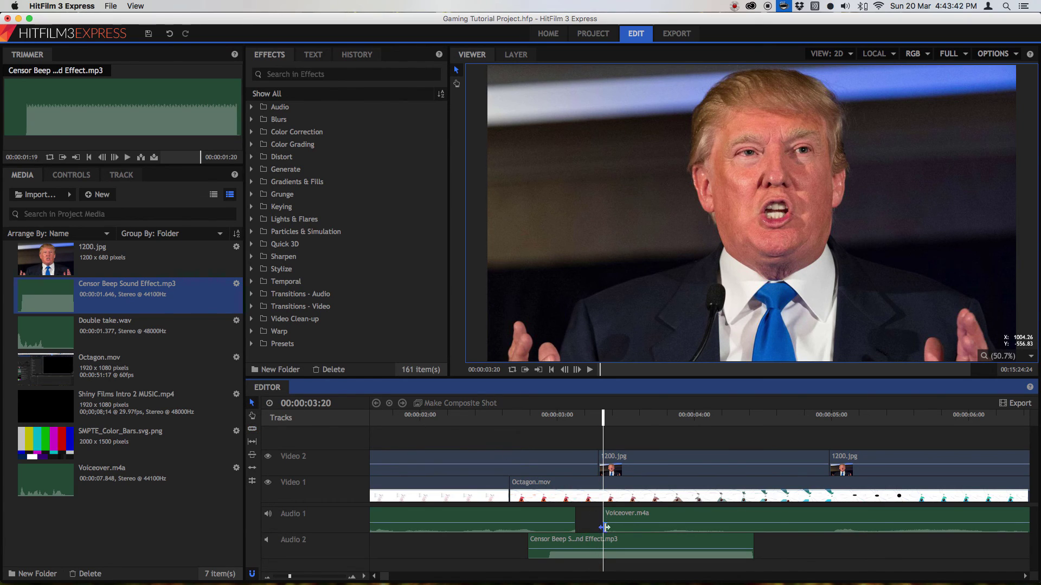
click(597, 540)
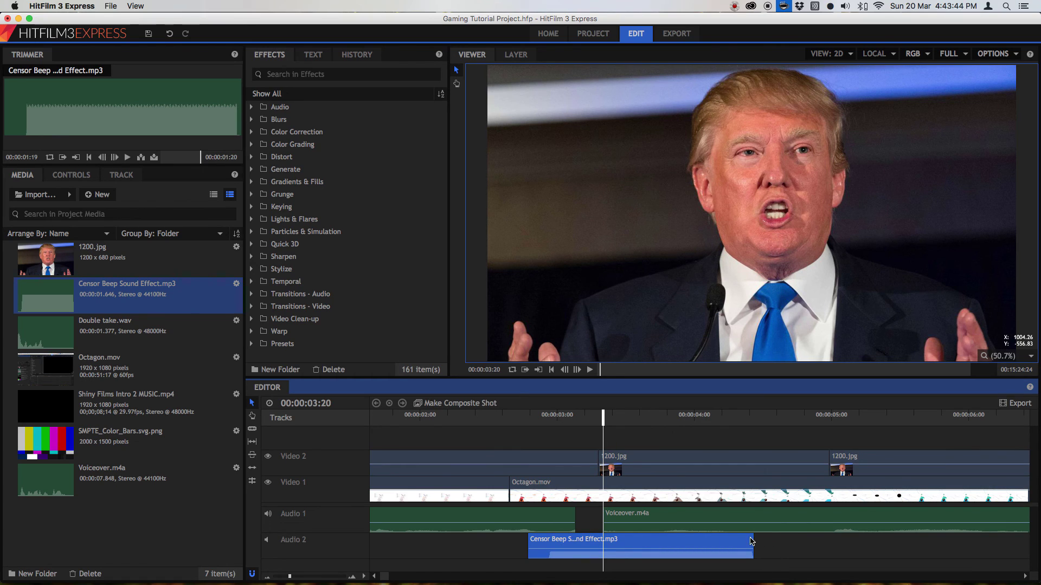
- Trim the Censor Beep's right edge to the voiceover gap and play it back from about 3:00
drag(750, 541, 607, 540)
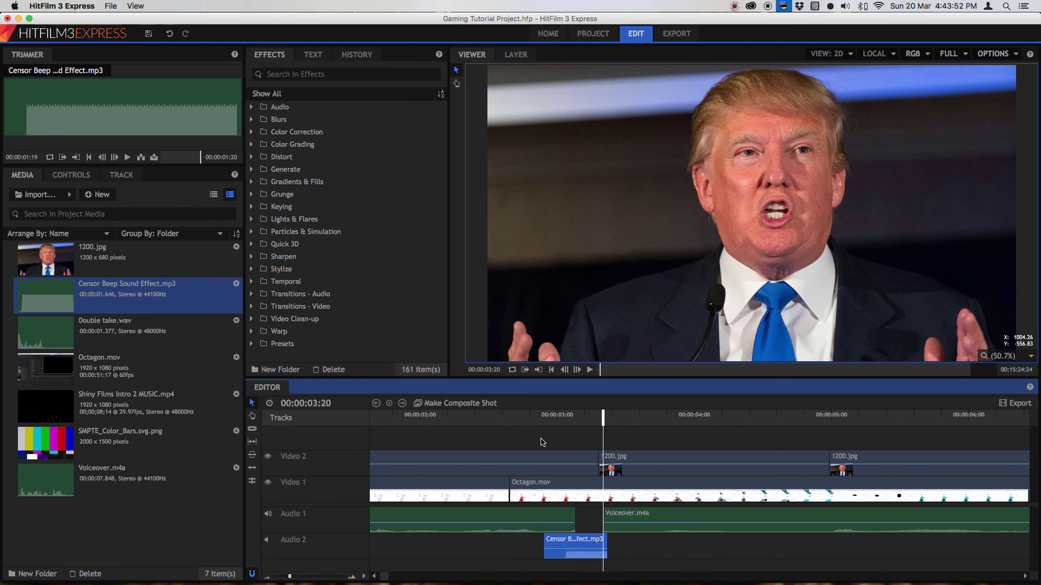
click(483, 424)
key(space)
key(space)
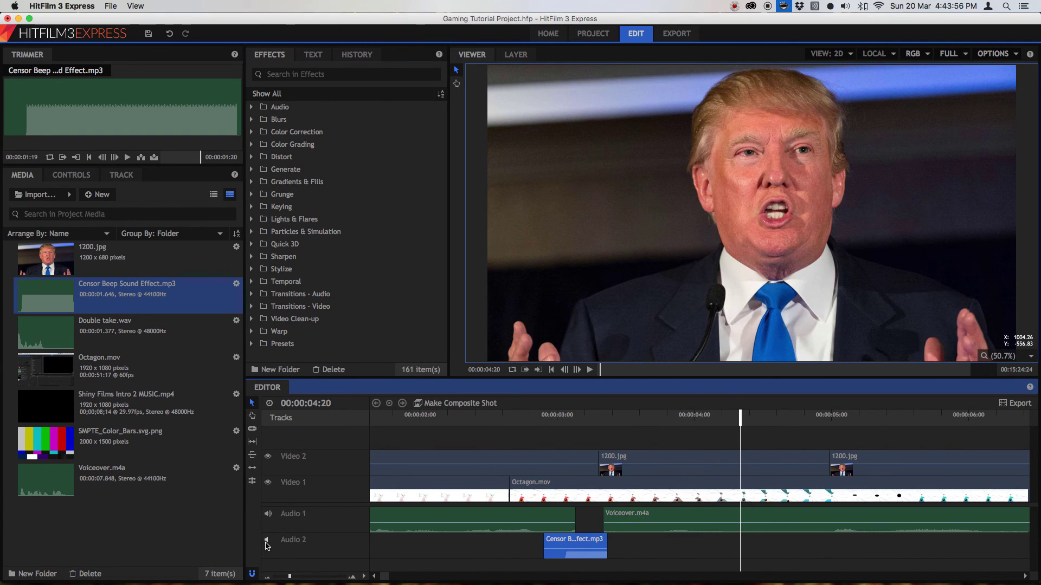
click(498, 419)
key(space)
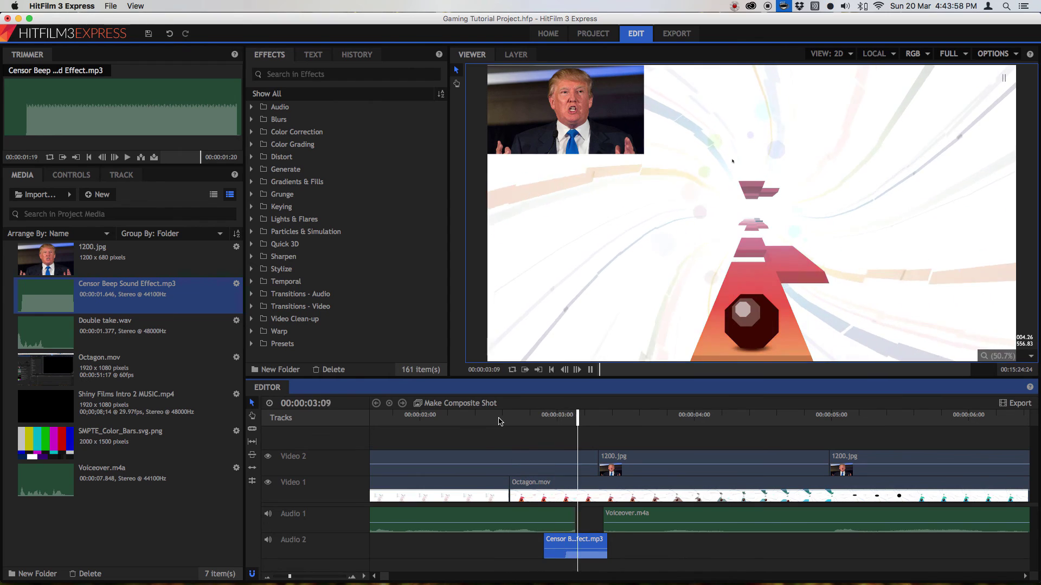
key(space)
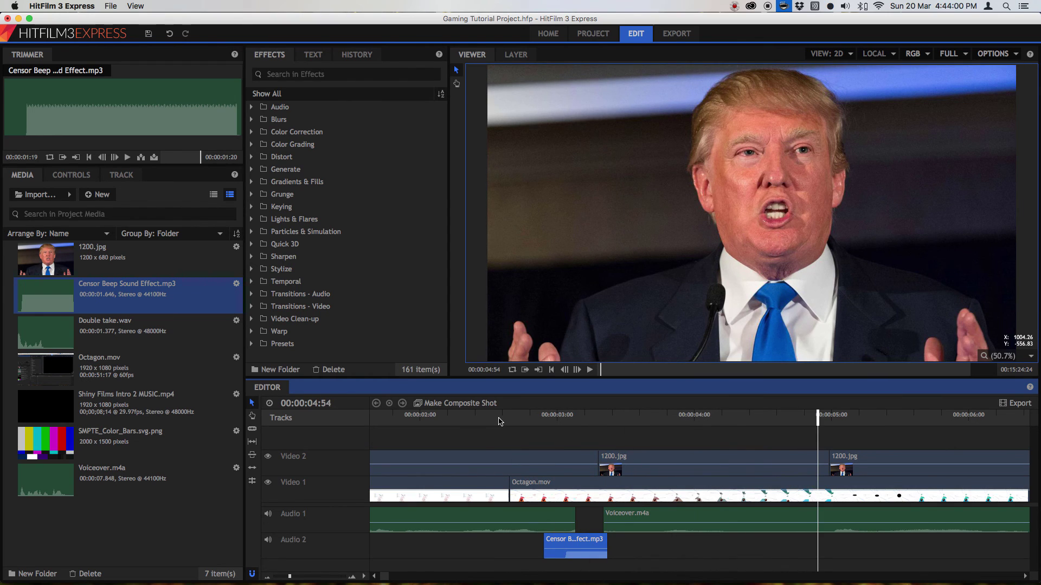
- Replay the edit from about 2:26 and zoom the timeline out to the whole edit
drag(547, 421, 480, 419)
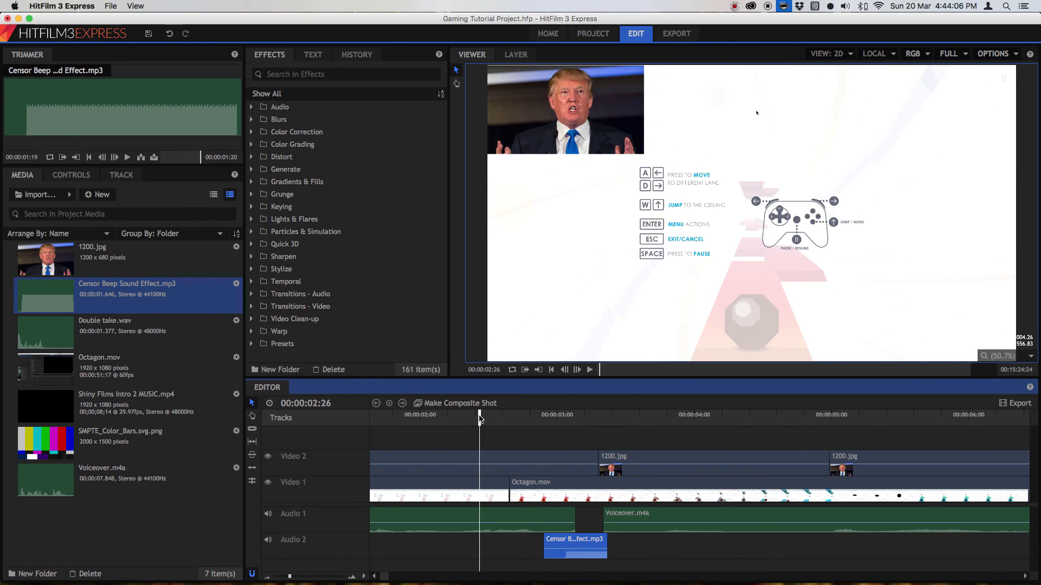
key(space)
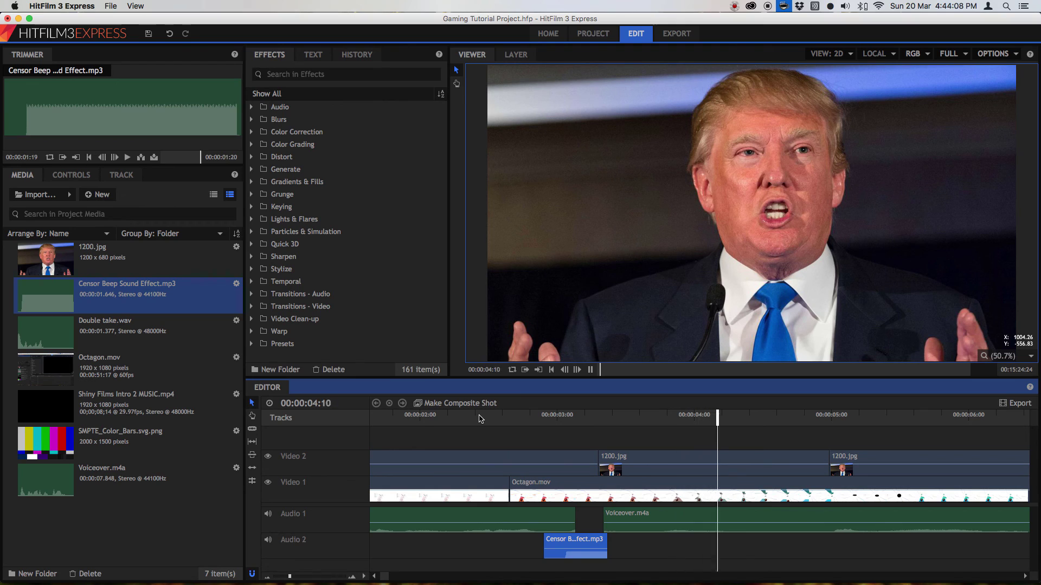
key(space)
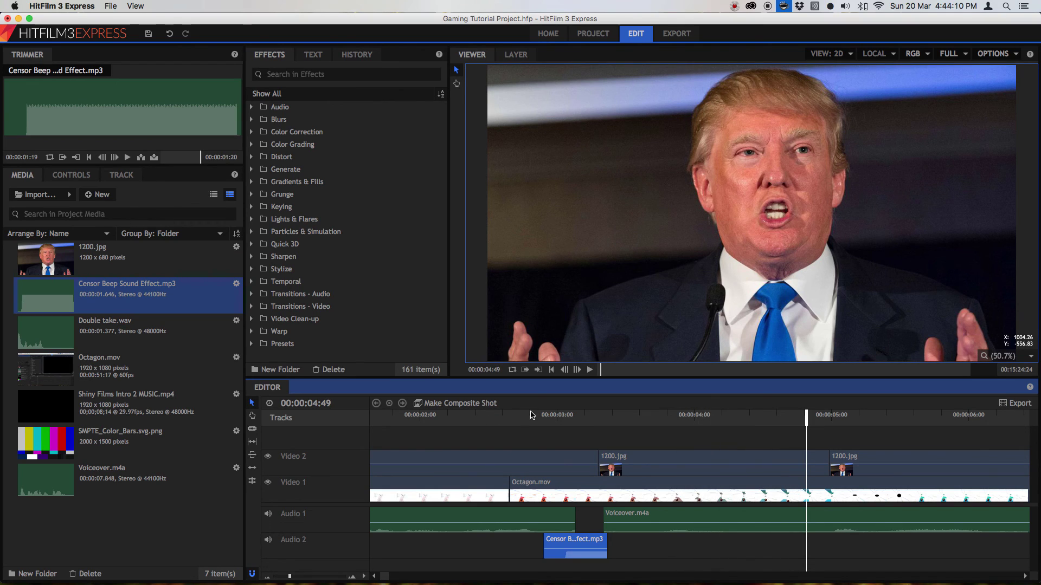
click(283, 577)
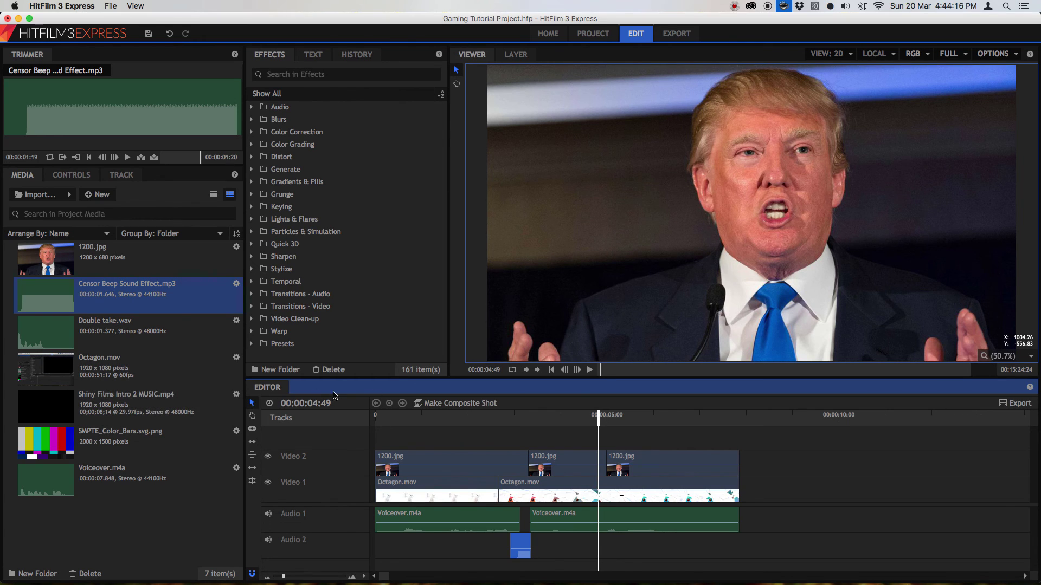
- Split the 1200.jpg and Octagon.mov clips at 00:00:06:19 with the Slice tool
drag(598, 419, 669, 423)
click(668, 485)
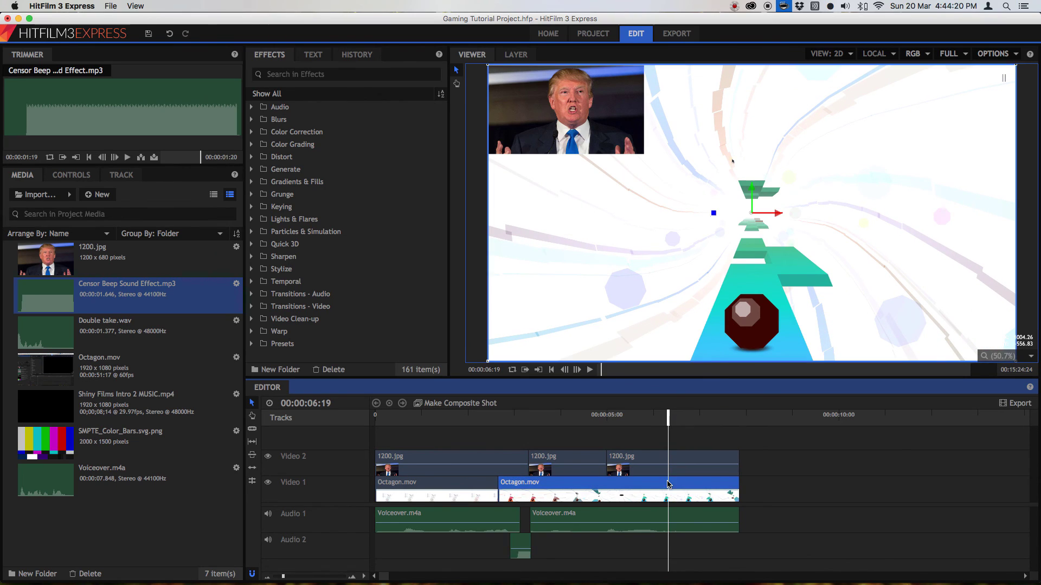
click(670, 460)
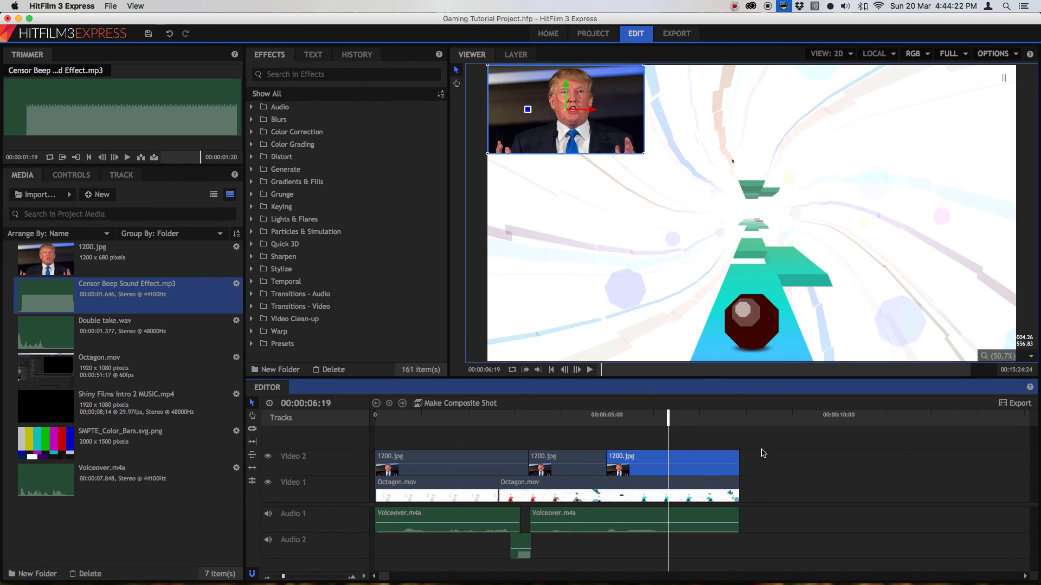
drag(762, 453, 705, 495)
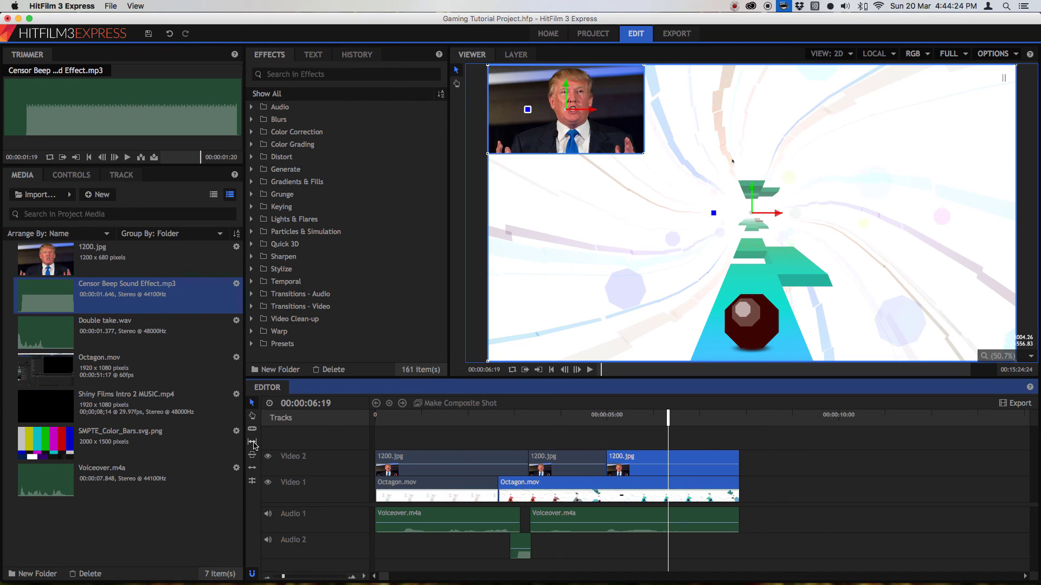
click(253, 430)
click(666, 473)
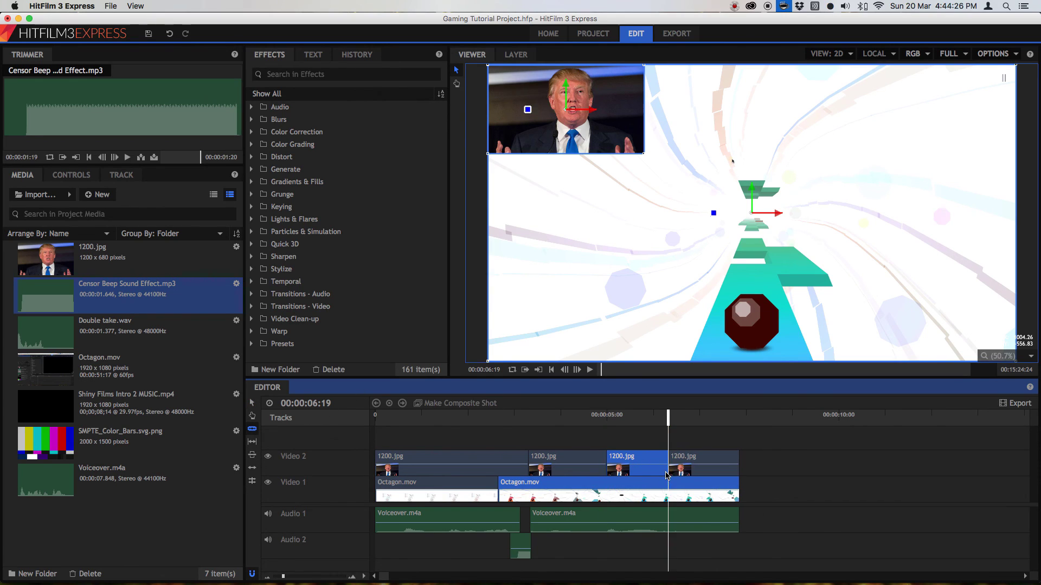
click(667, 490)
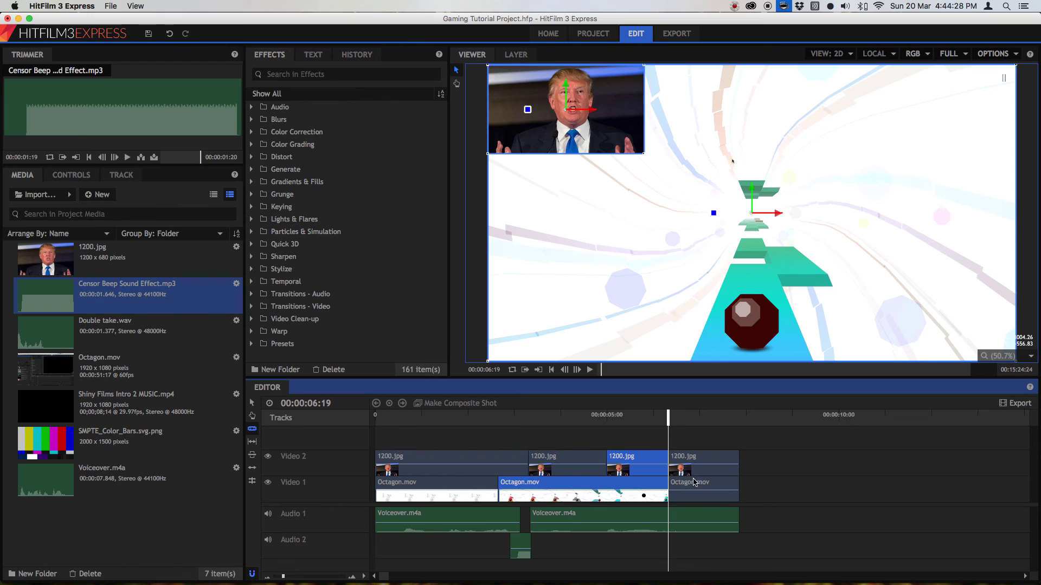
- Split both clips at 06:49, delete the pieces between cuts, and drop in SMPTE_Color_Bars
click(690, 423)
click(693, 492)
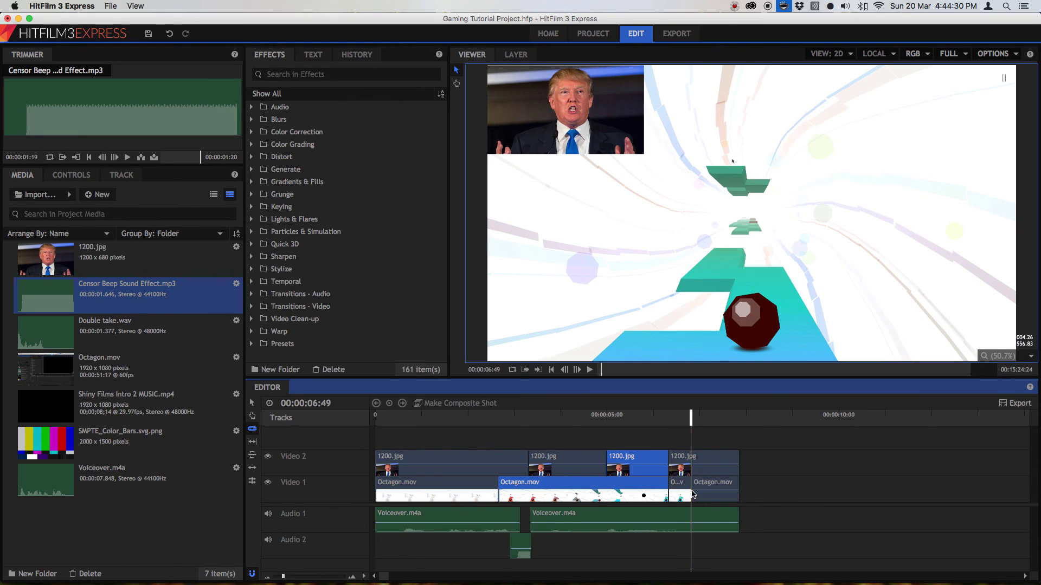
click(691, 459)
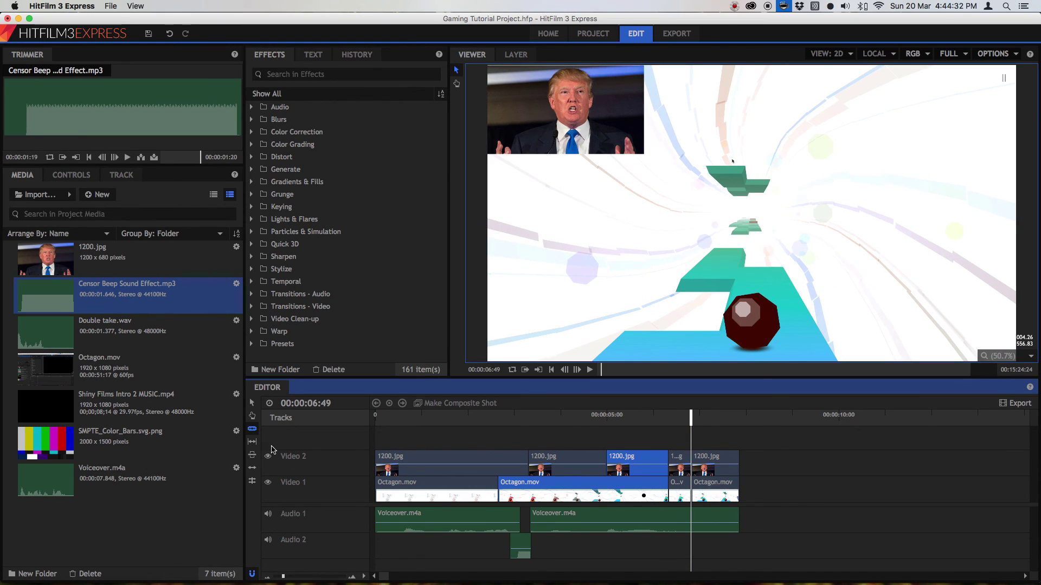
drag(682, 437, 682, 503)
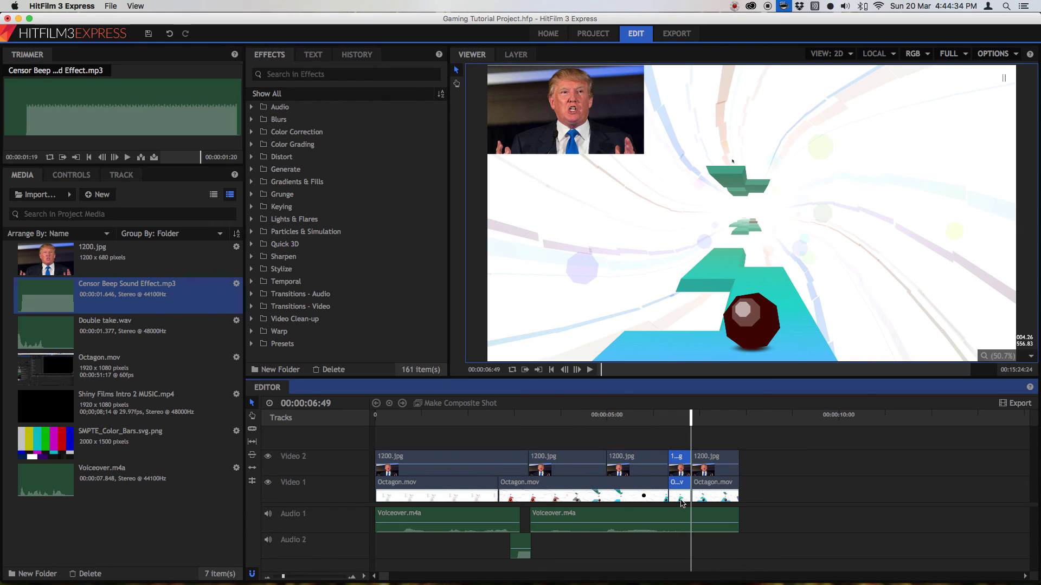
key(Delete)
drag(70, 445, 759, 469)
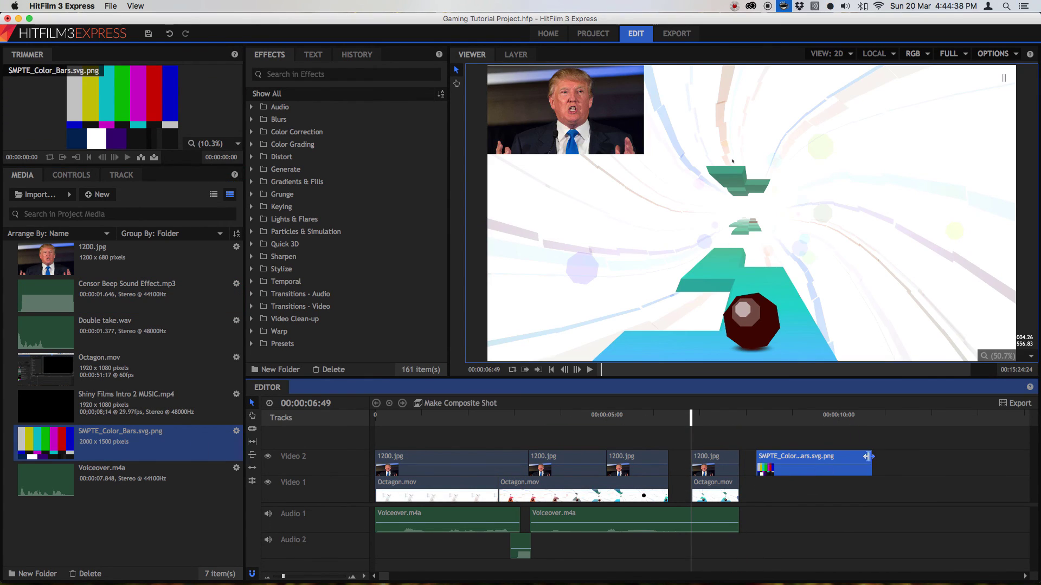
- Shorten the SMPTE colour bars to fill the 06:19–06:49 gap, preview, and return to 06:28
drag(866, 457, 691, 487)
click(658, 424)
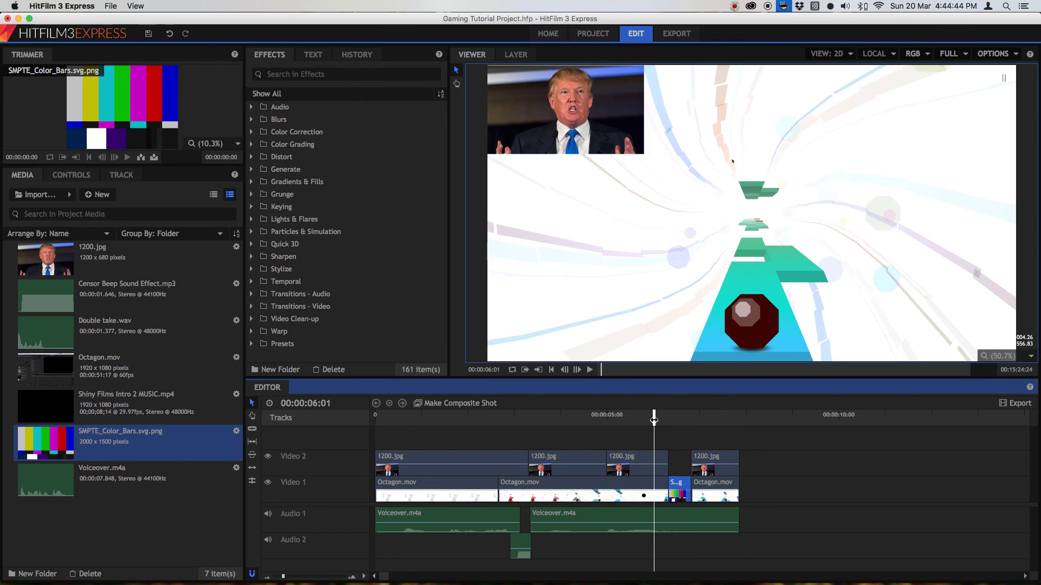
key(space)
key(space)
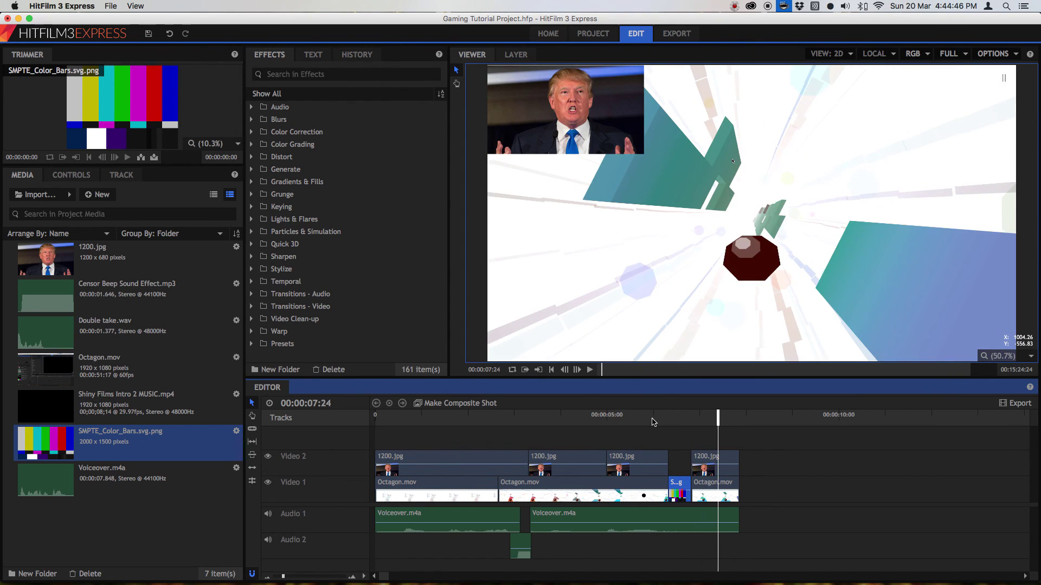
drag(655, 418, 675, 420)
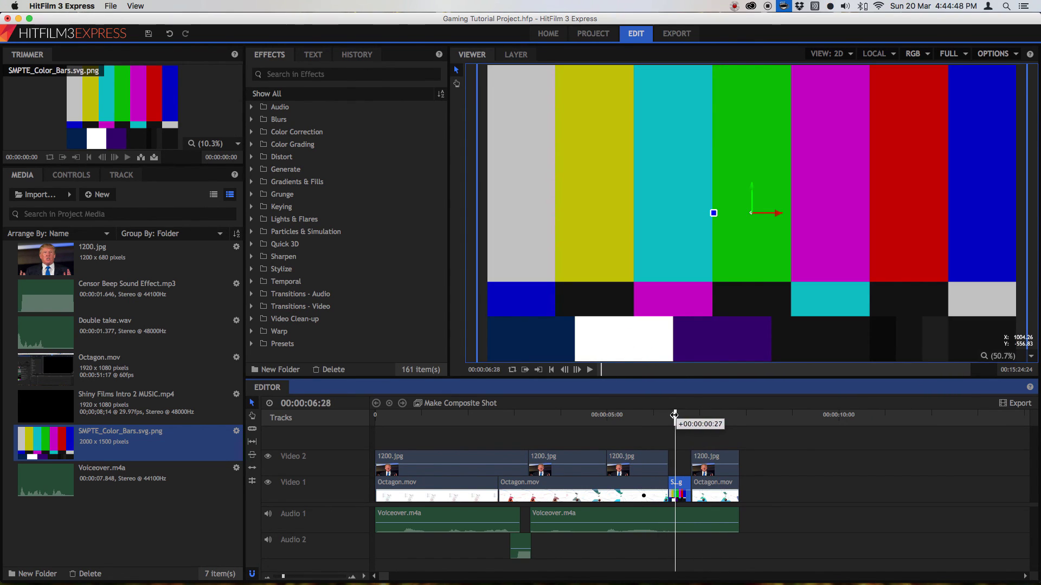
- Drop Double take.wav on Audio 2 at the colour bars, check its Level, and play it
drag(63, 328, 671, 543)
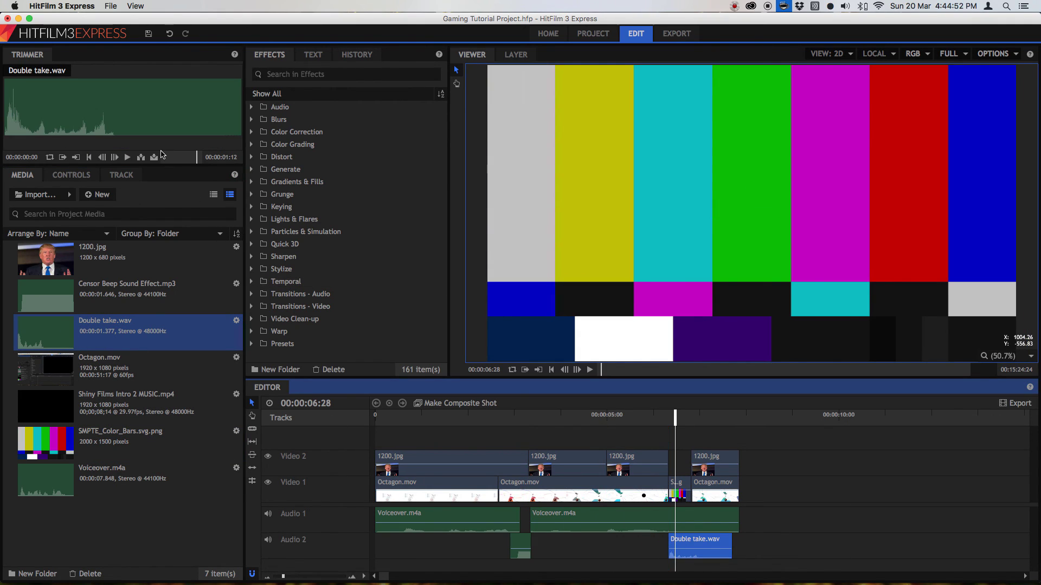
click(73, 175)
click(9, 202)
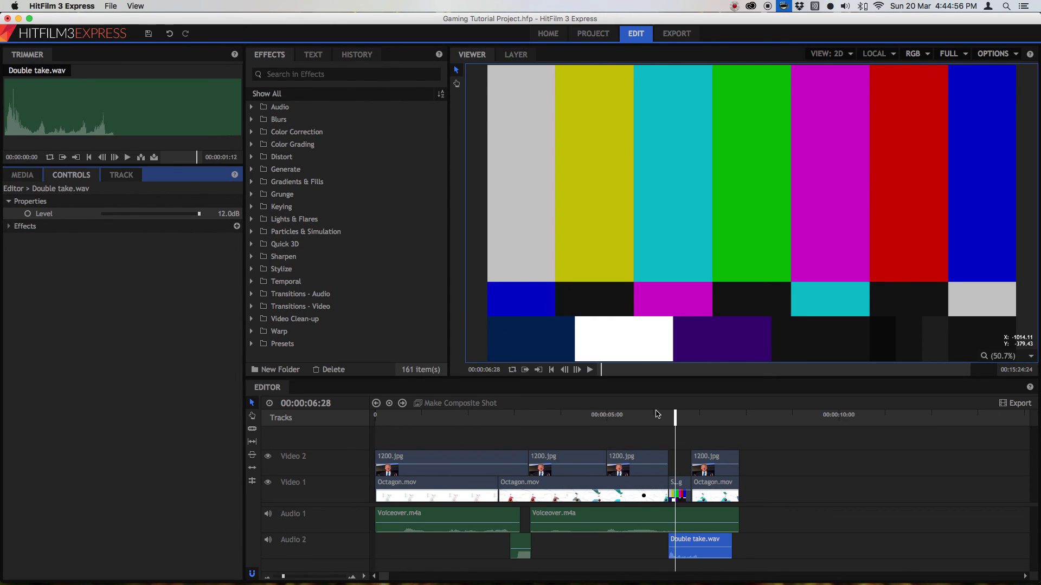
key(space)
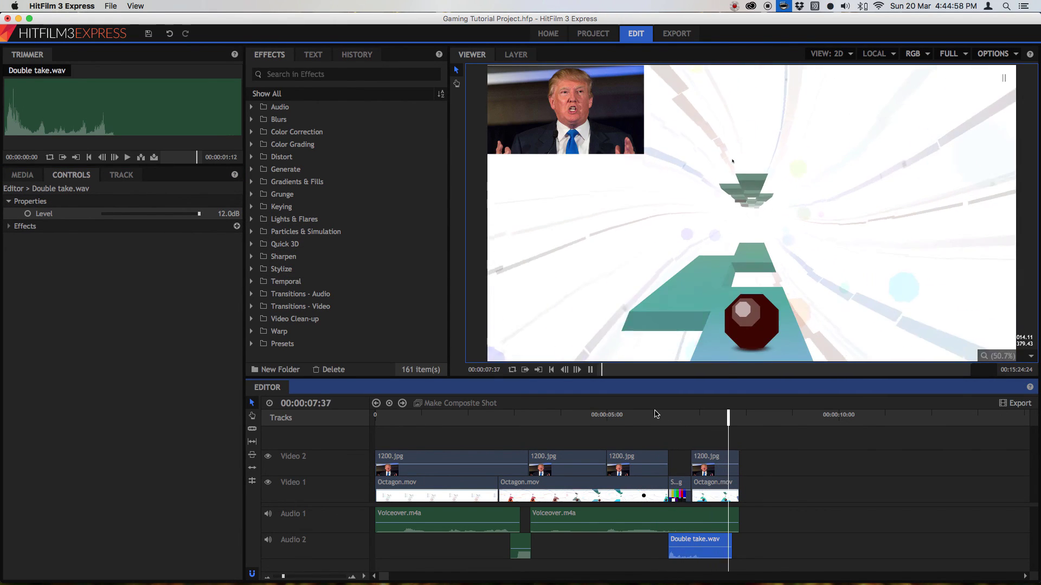
- Scrub back through the face-photo section to the start, then forward to about 3 seconds
click(649, 418)
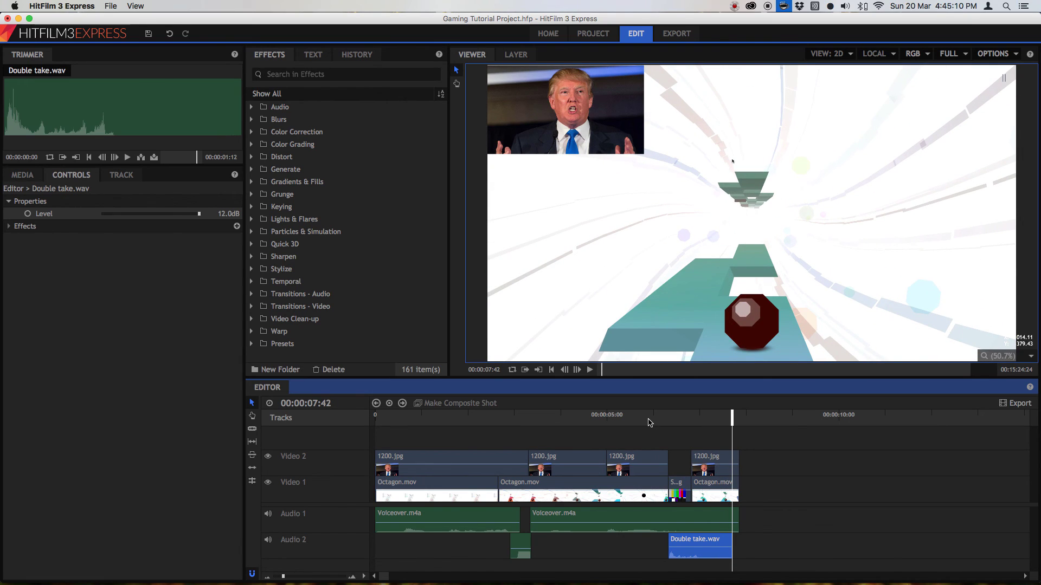
drag(573, 425, 599, 421)
drag(530, 421, 354, 431)
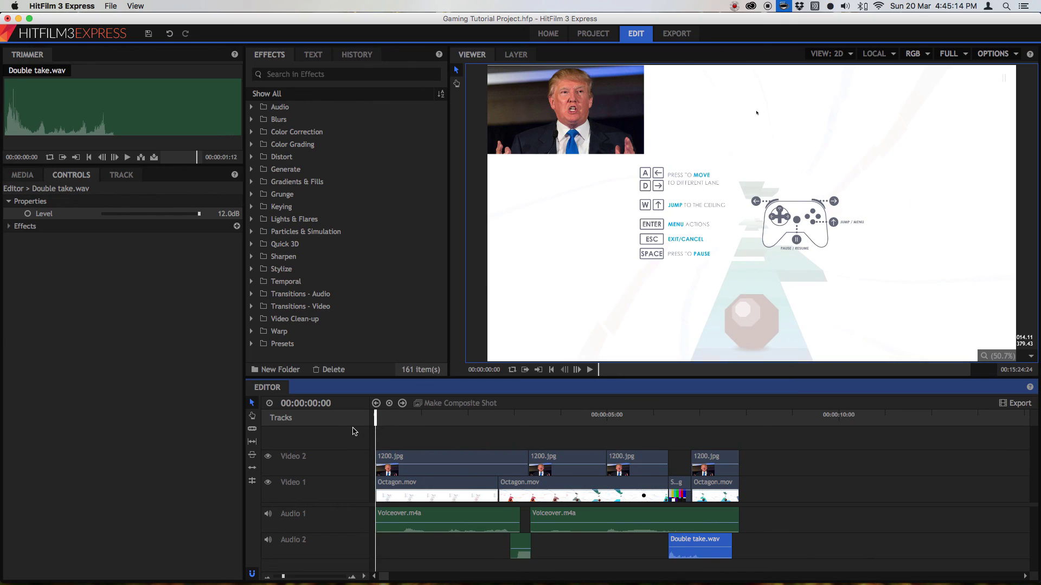
click(23, 175)
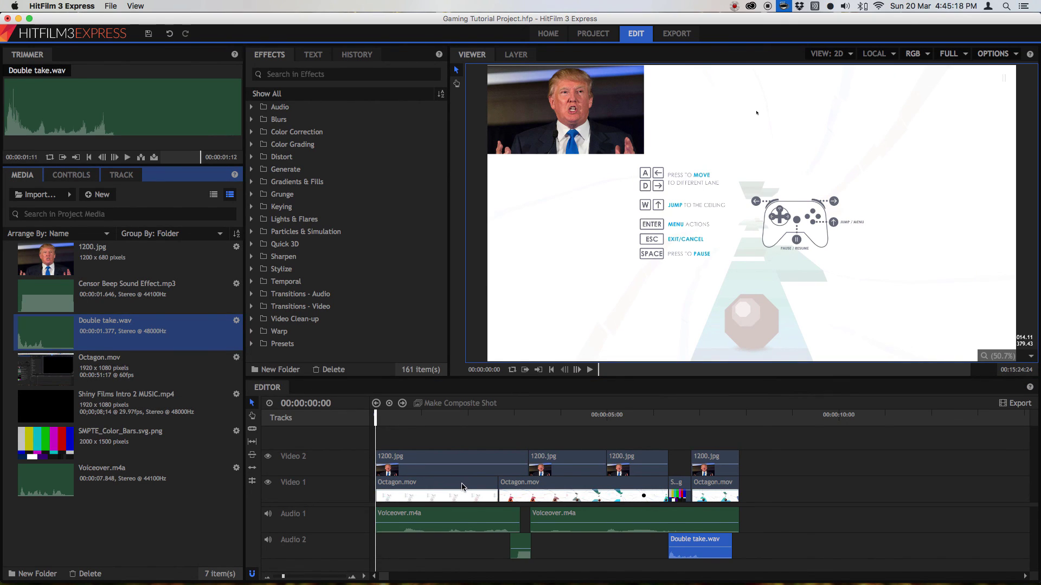
drag(469, 426, 612, 417)
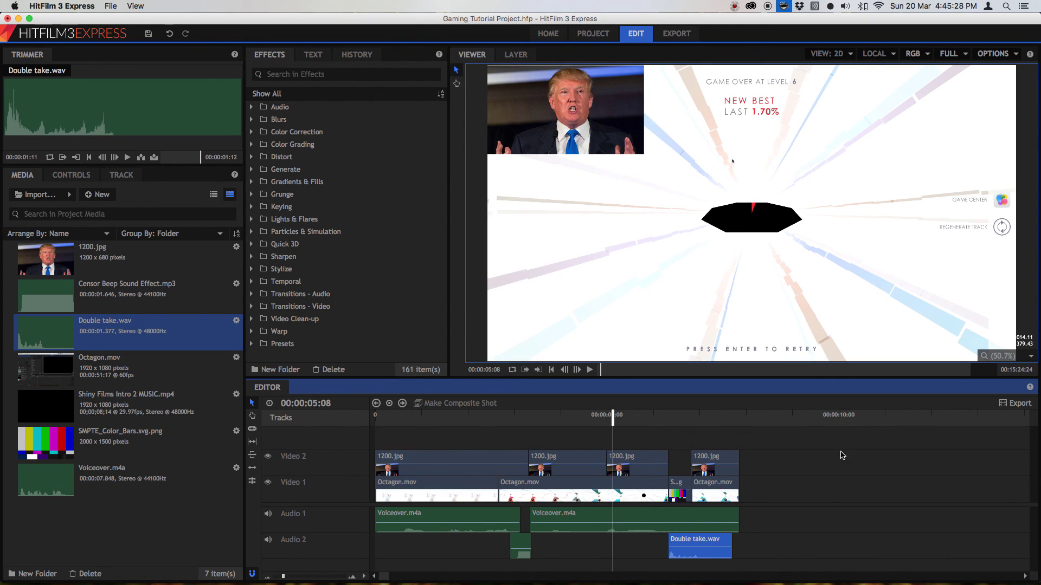
- Zoom out, select every clip in the edit, and shift them later to make room
drag(283, 577, 280, 576)
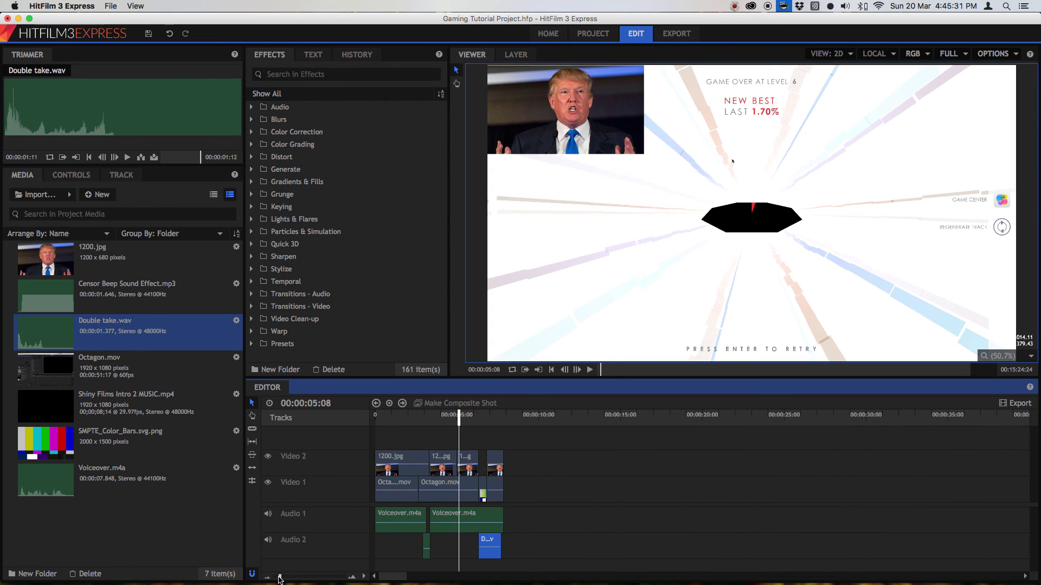
click(597, 447)
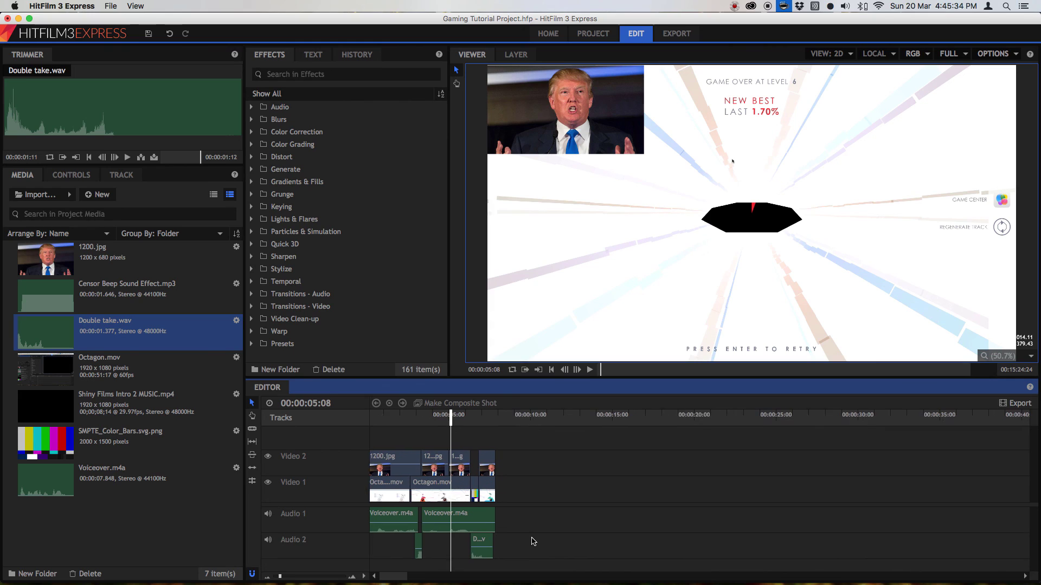
drag(558, 448, 386, 558)
drag(387, 454, 535, 456)
- Place Shiny Films Intro 2 MUSIC.mp4 at 0:00, butt the clips against its end, and play
drag(45, 406, 379, 496)
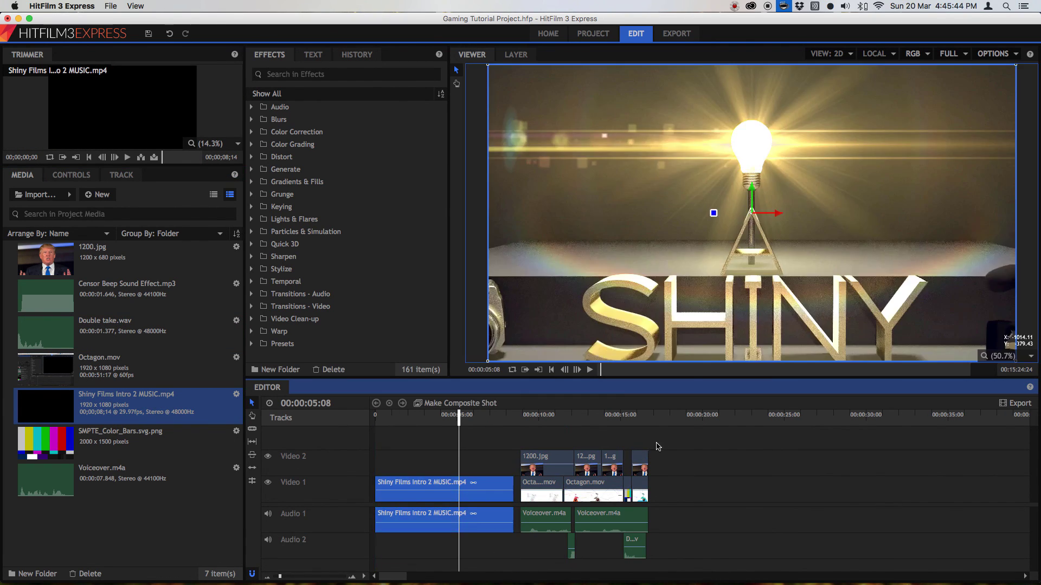
drag(670, 446, 565, 545)
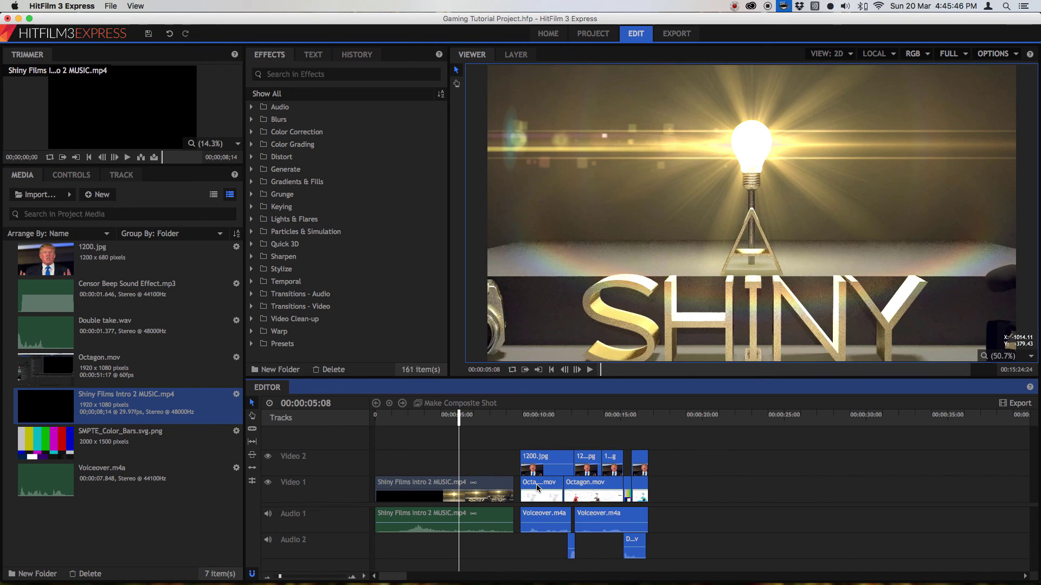
drag(536, 488, 532, 488)
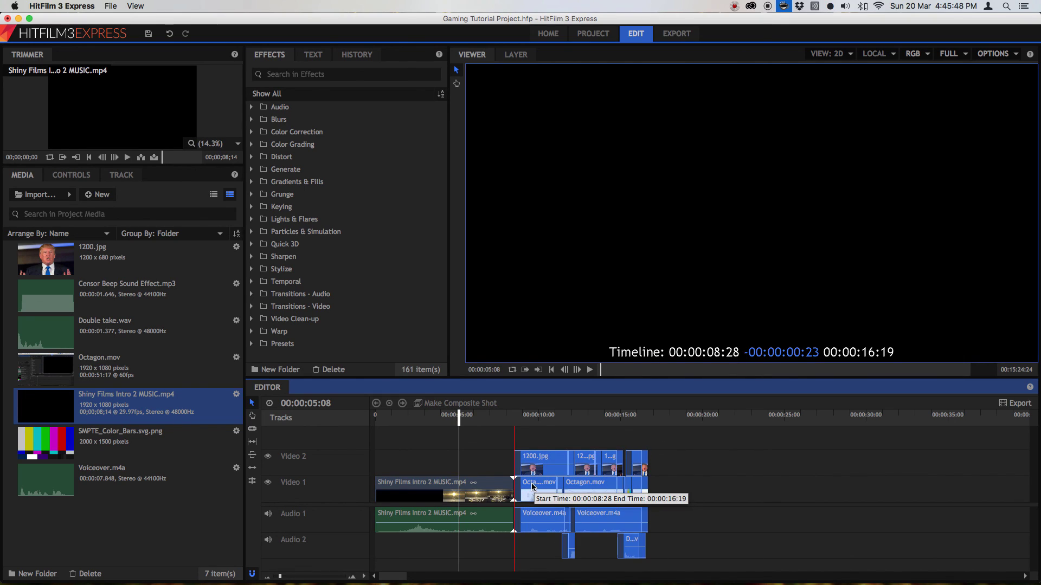
drag(533, 486, 526, 488)
drag(395, 417, 355, 424)
key(space)
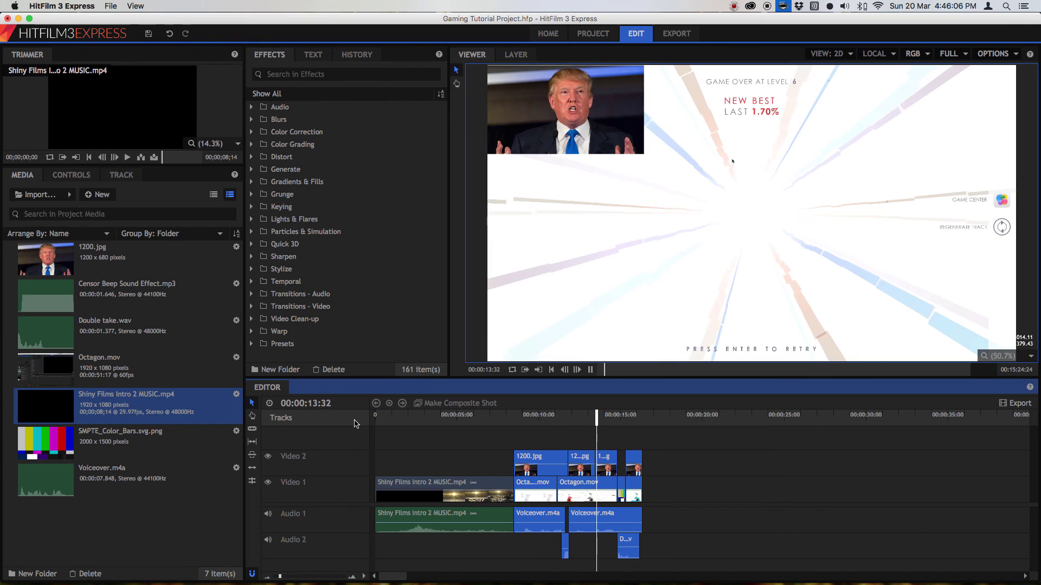
- Stop playback, deselect the clips, scrub to 00:00:13:01 and zoom the timeline in there
key(space)
click(542, 548)
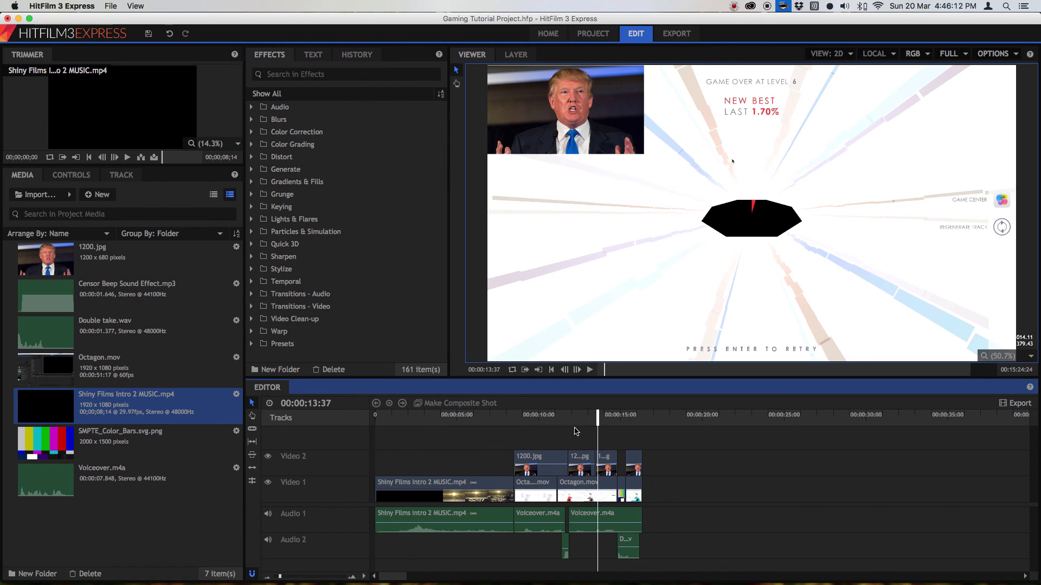
drag(581, 421, 588, 422)
drag(280, 576, 288, 576)
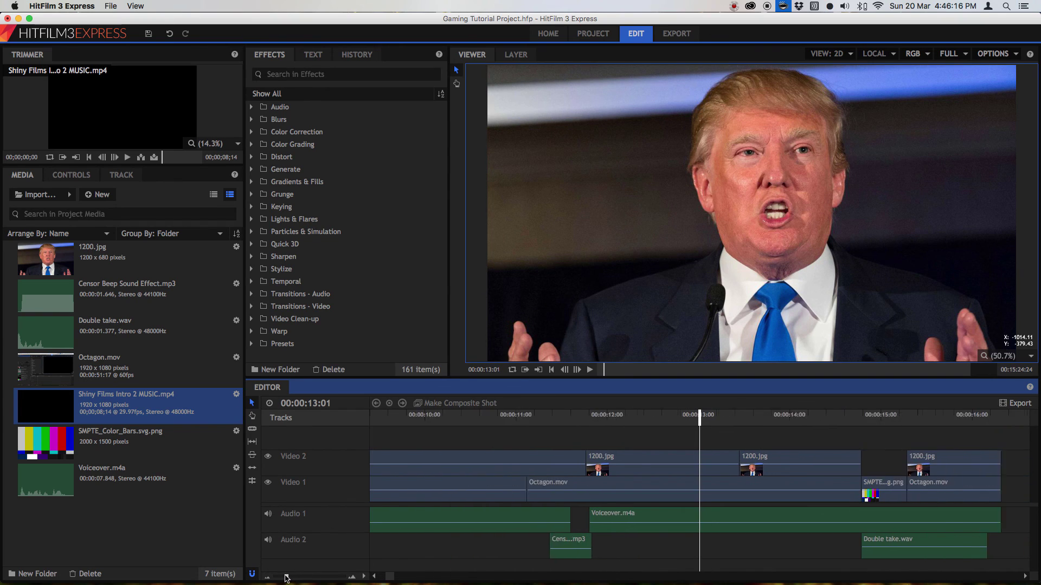
- Play from the 13:29 game-over frame and view the 1200.jpg clip's transform settings
click(734, 419)
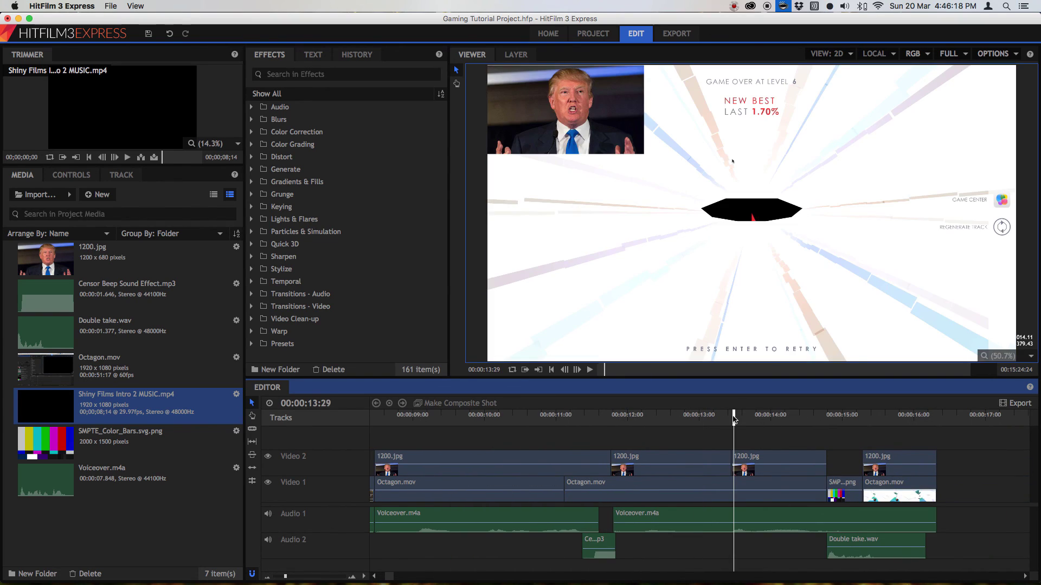
key(space)
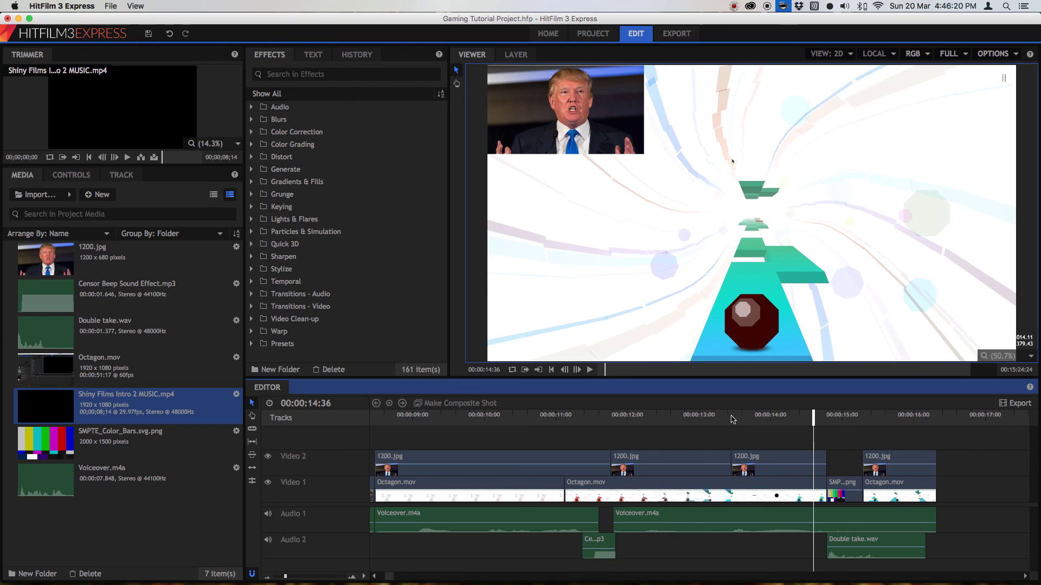
drag(733, 419, 753, 416)
click(752, 460)
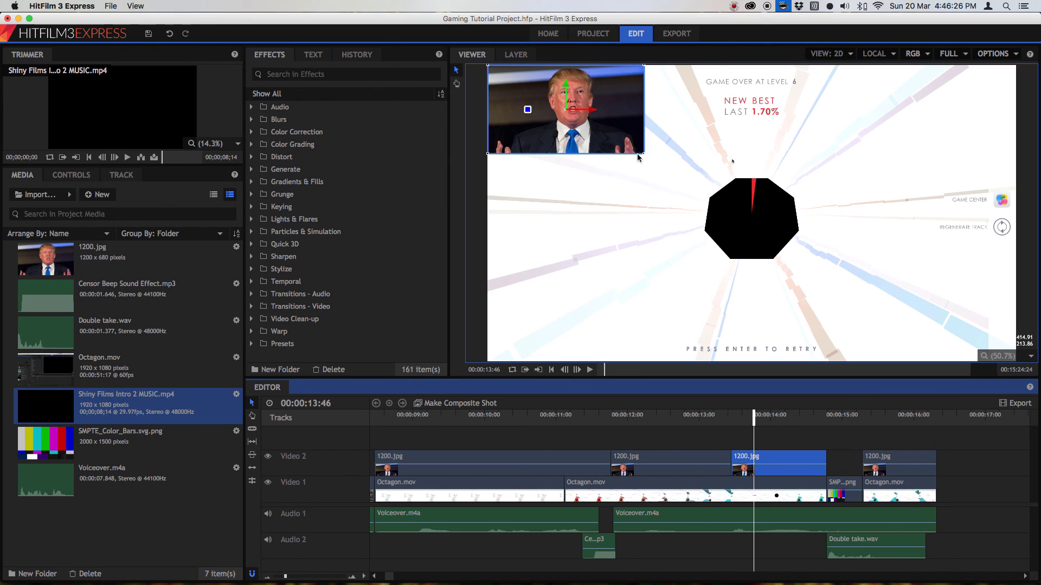
click(649, 456)
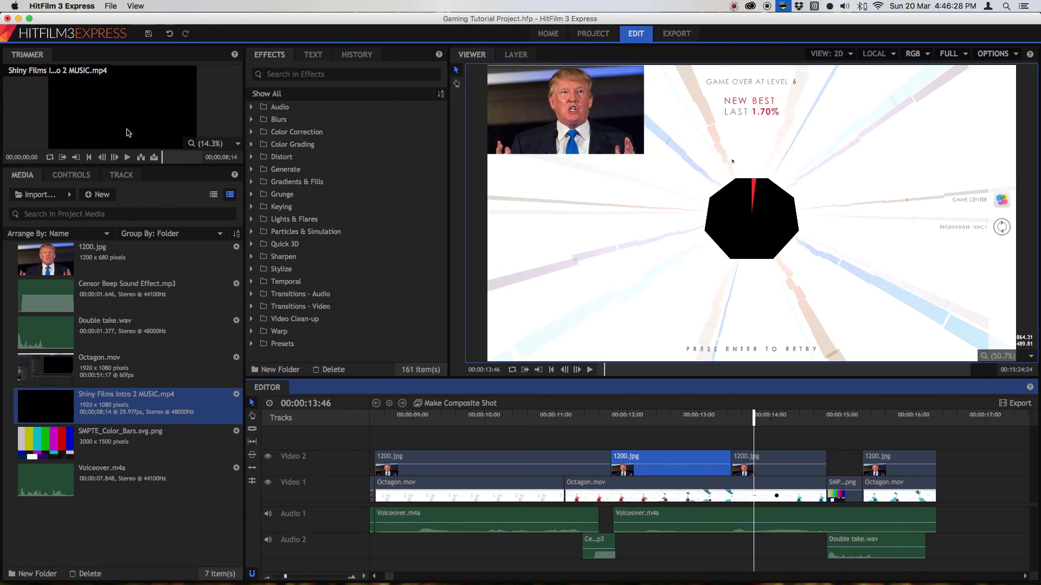
click(66, 171)
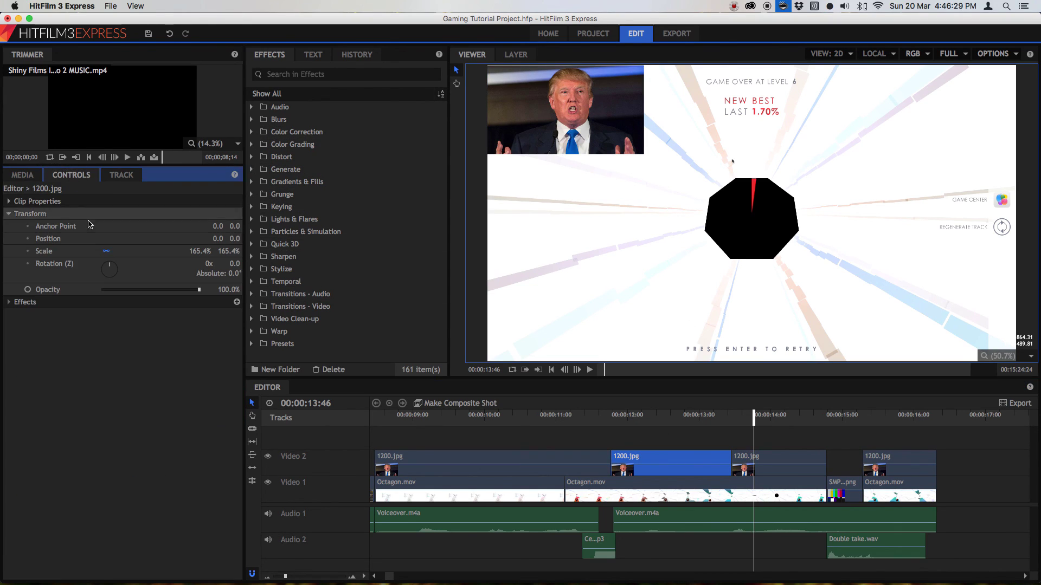
- Scale and reposition the later 1200.jpg face photo to fill the full frame
click(602, 396)
click(768, 460)
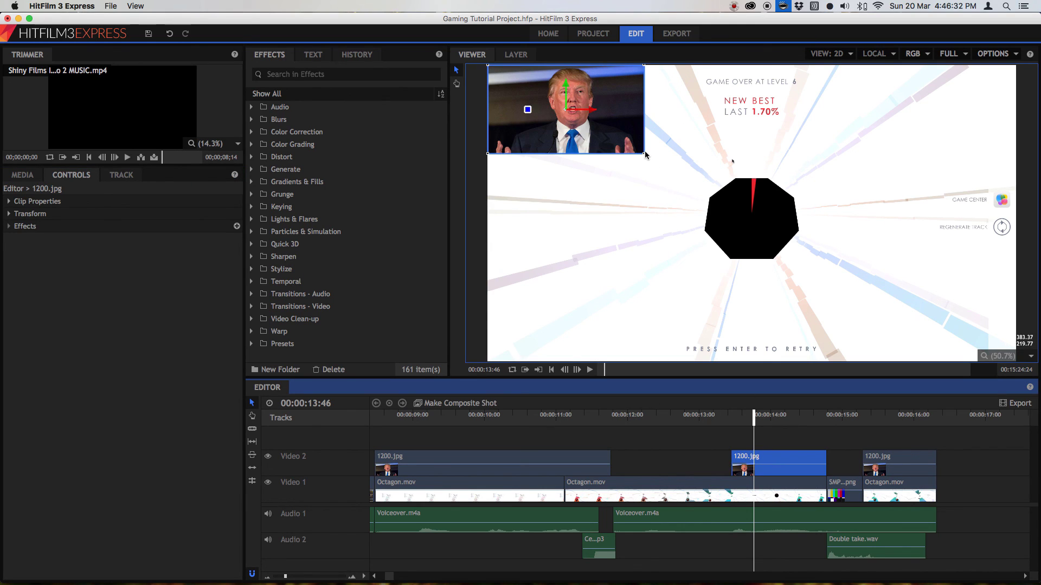
drag(645, 158, 966, 316)
drag(776, 251, 795, 271)
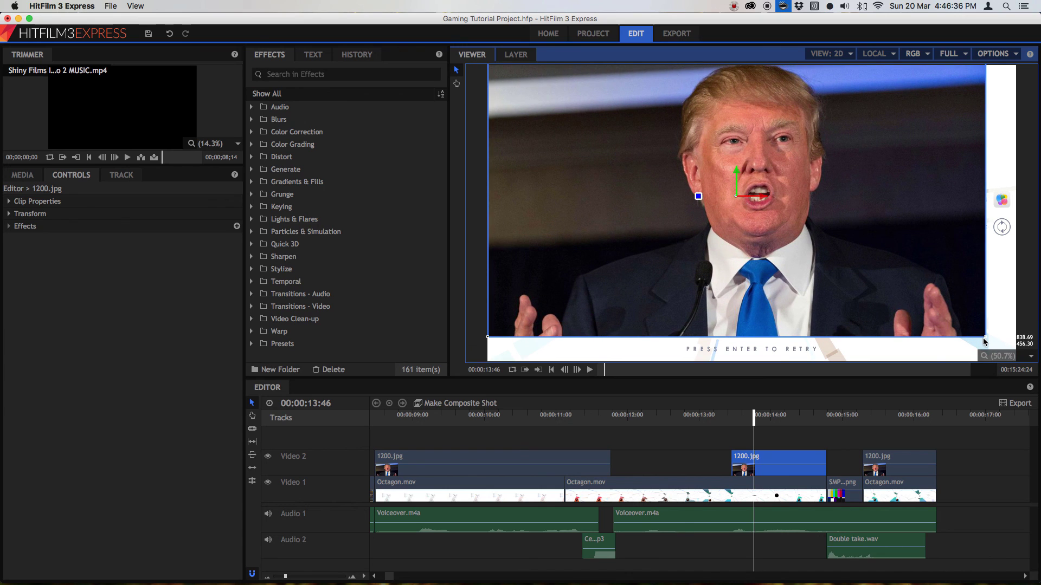
drag(985, 337, 1014, 361)
drag(835, 211, 855, 270)
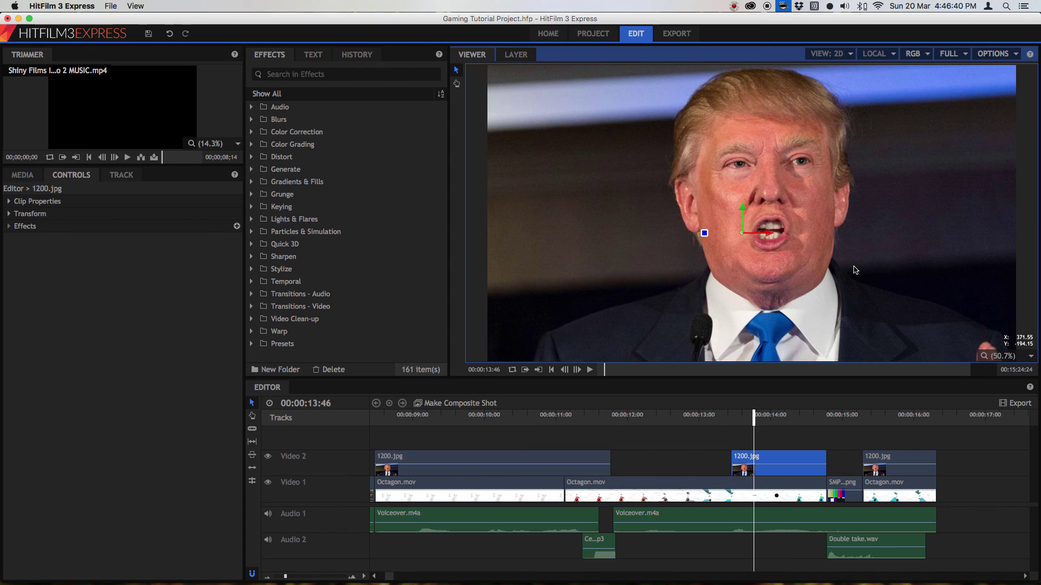
- Preview the zoomed face moment and trim the face clip's start later
click(704, 418)
key(space)
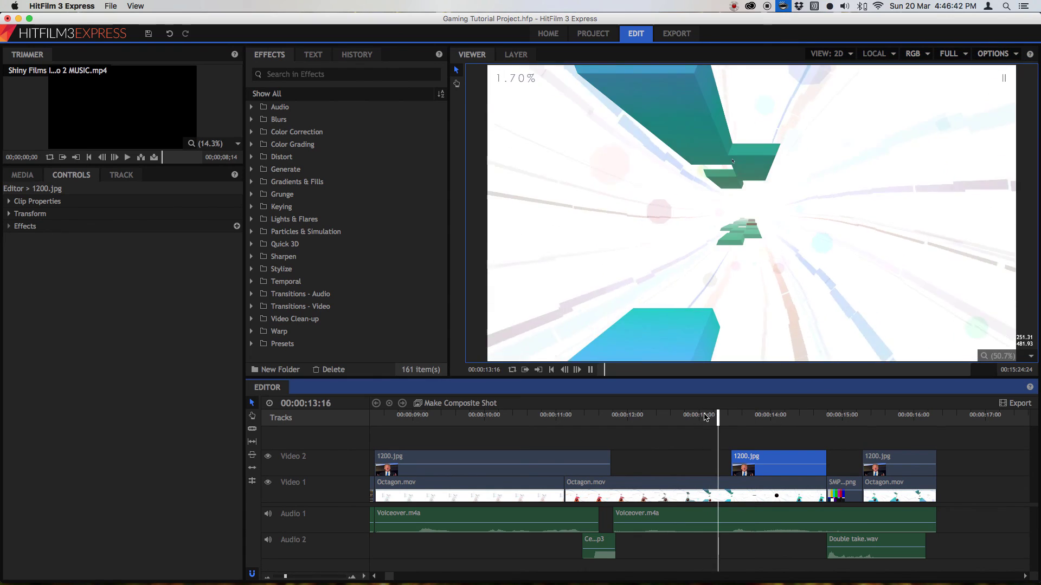
key(space)
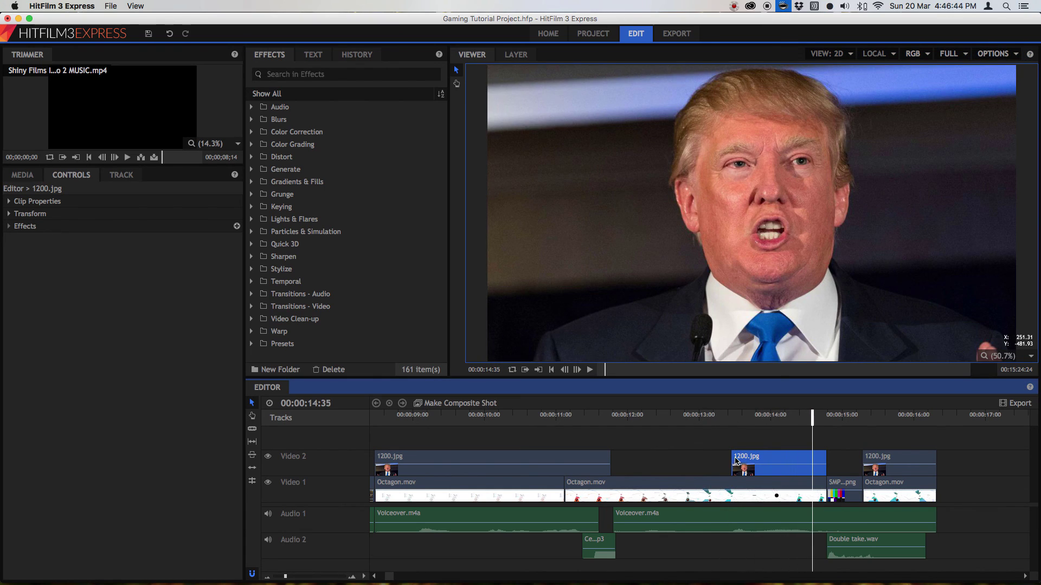
drag(735, 460, 752, 461)
click(745, 415)
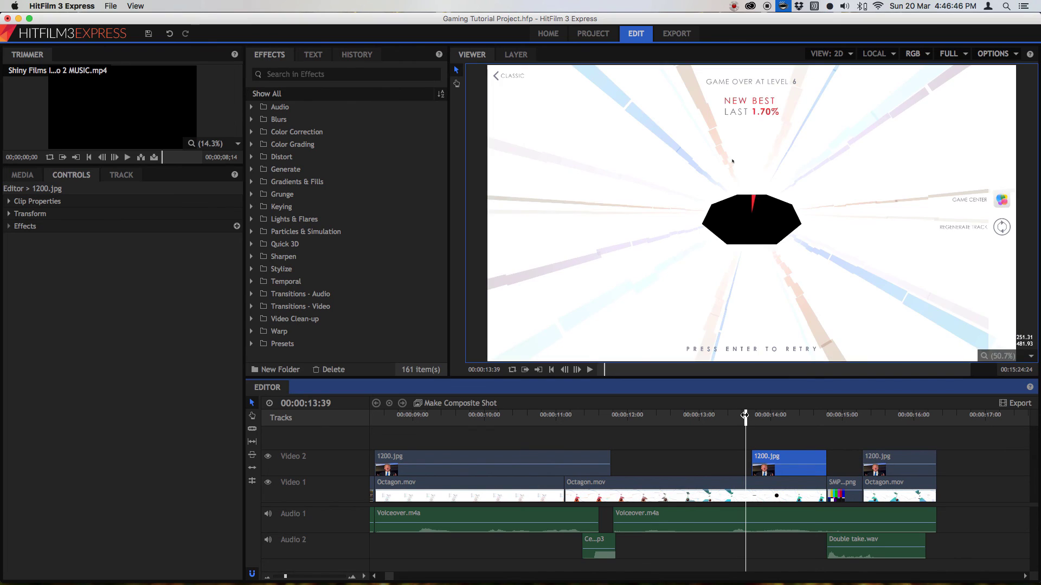
key(space)
key(space)
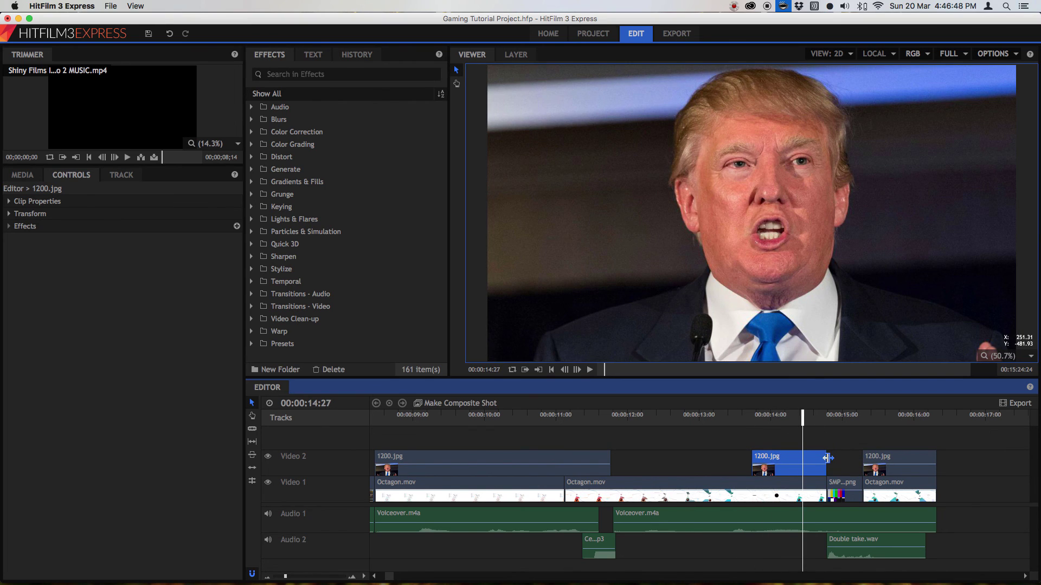
- Trim the face clip's end earlier to a 00:00:00:45 duration, ending near 13:52
drag(826, 458, 805, 459)
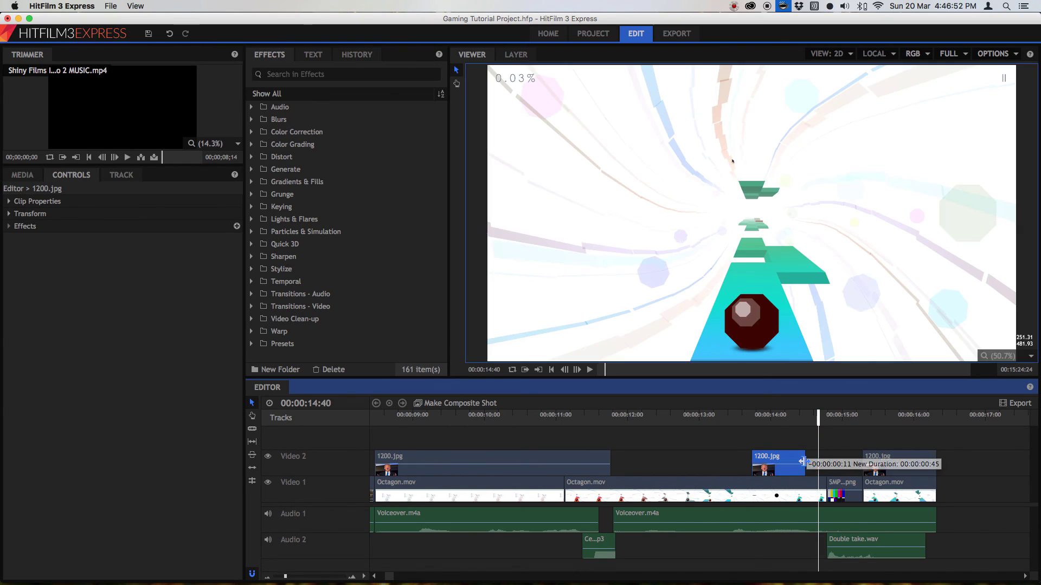
click(758, 417)
drag(757, 417, 761, 417)
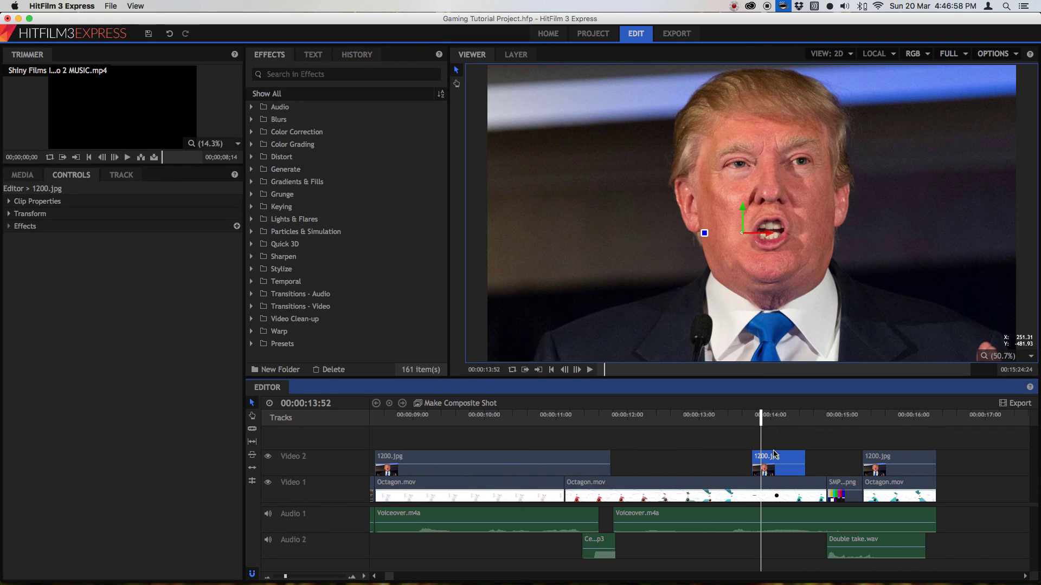
- Create a 1200.jpg composite shot and open its timeline at the start
click(453, 404)
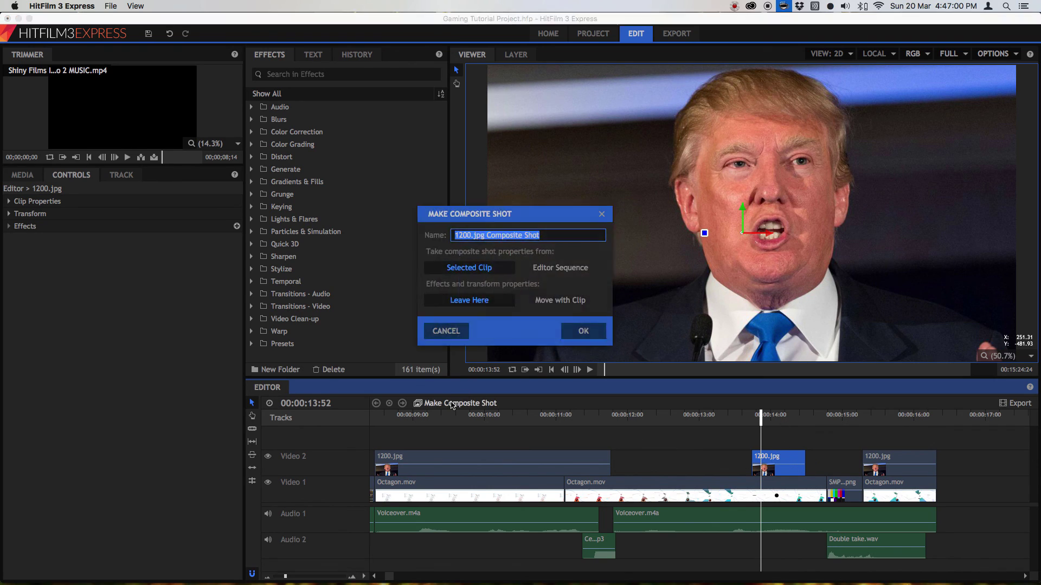
click(597, 331)
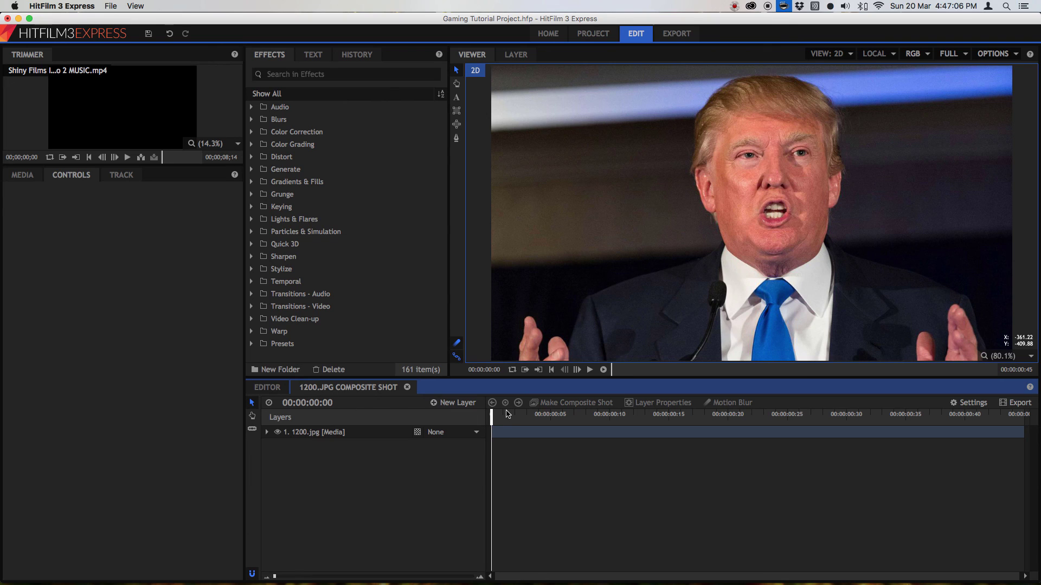
drag(492, 415, 550, 417)
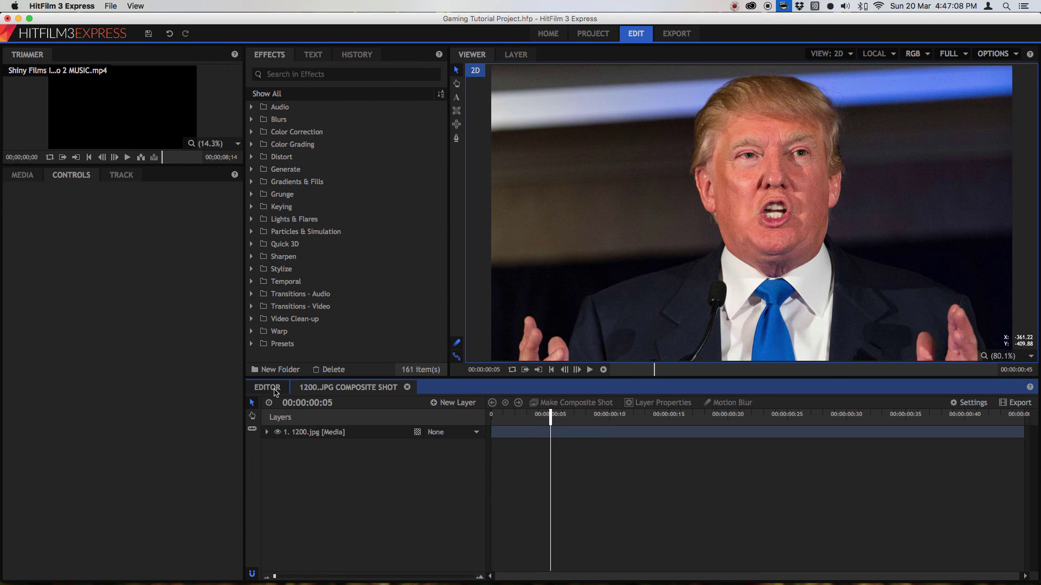
click(268, 388)
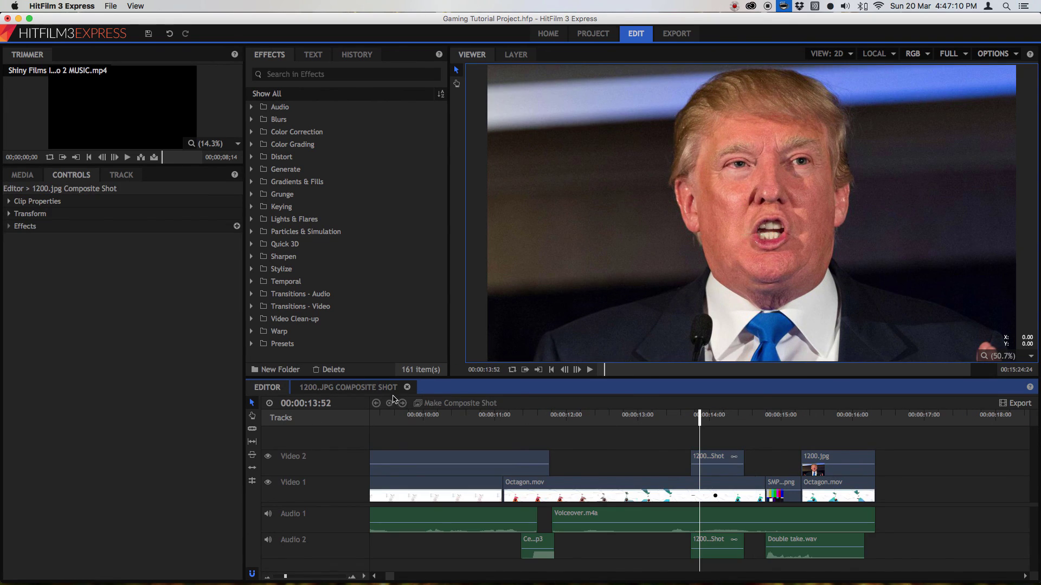
click(347, 387)
drag(517, 417, 491, 416)
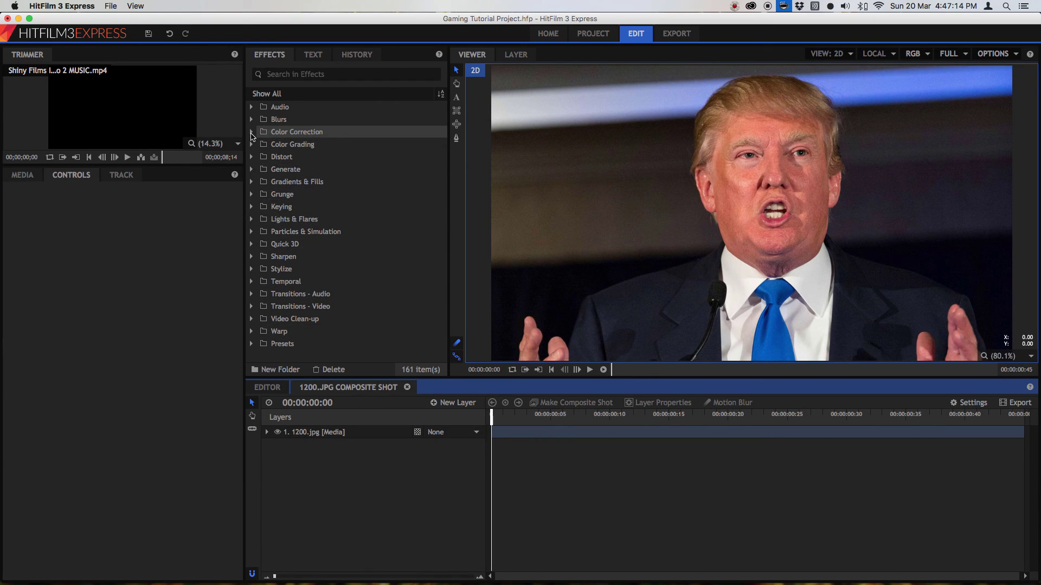
- Add a test Plane layer, then delete New Plane 1, leaving only the 1200.jpg layer
click(448, 407)
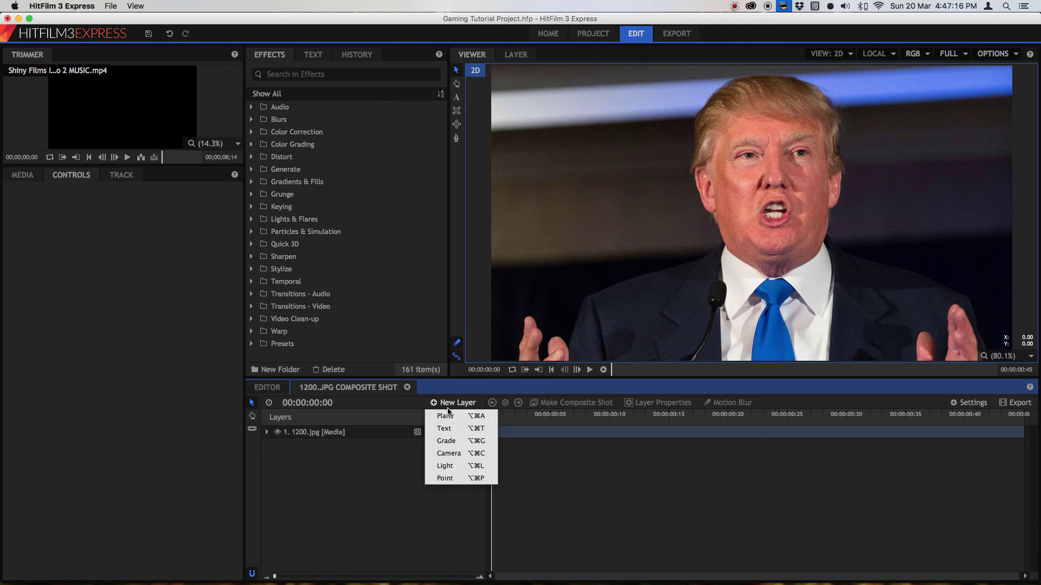
click(445, 416)
click(580, 352)
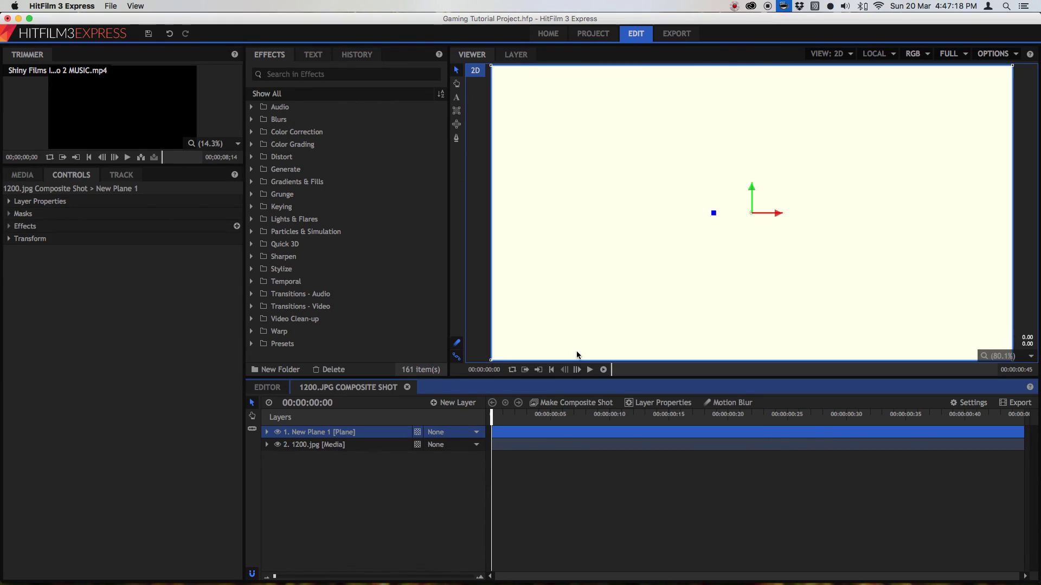
click(268, 388)
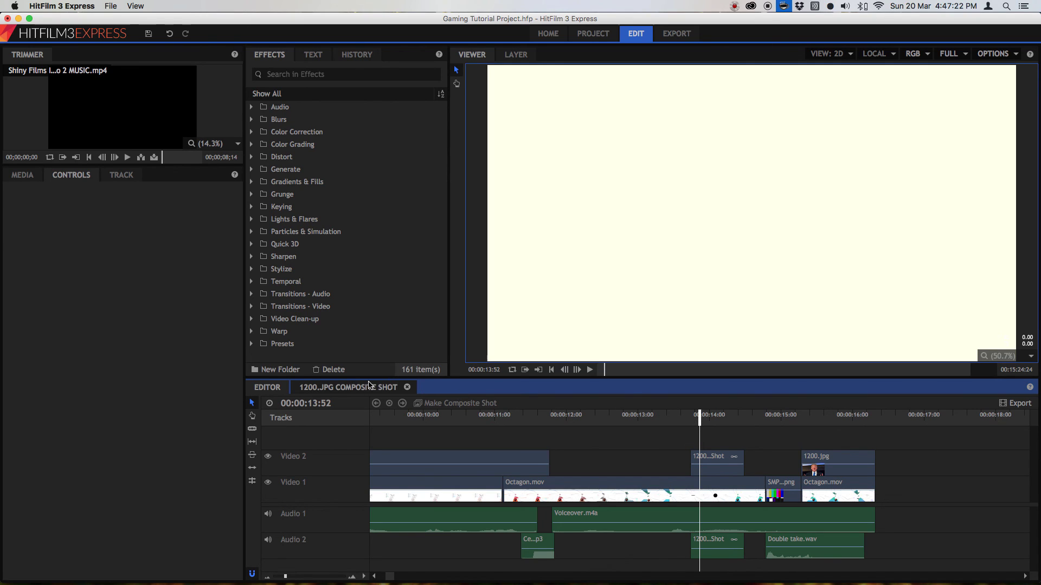
click(348, 387)
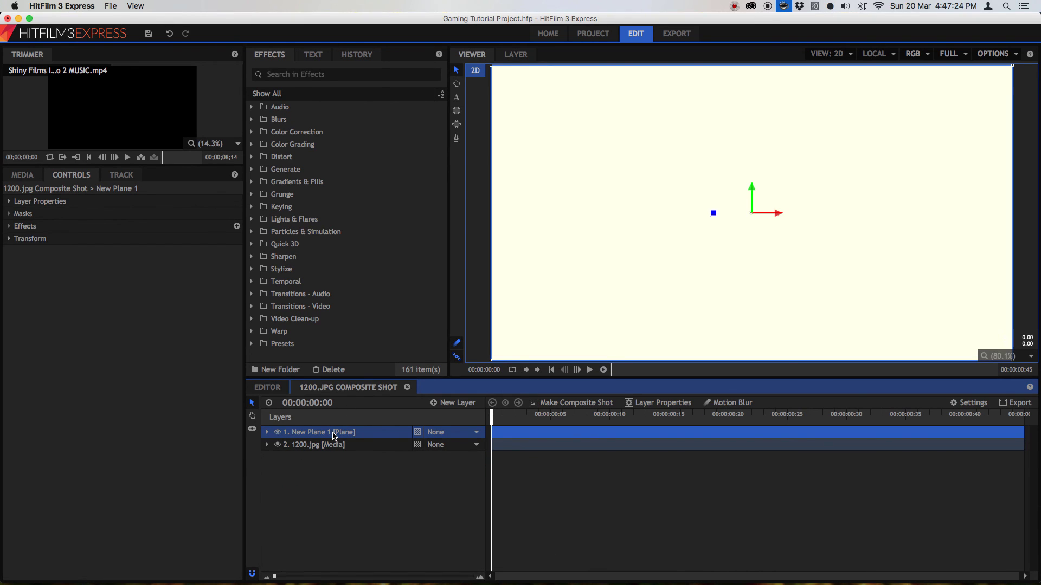
key(Delete)
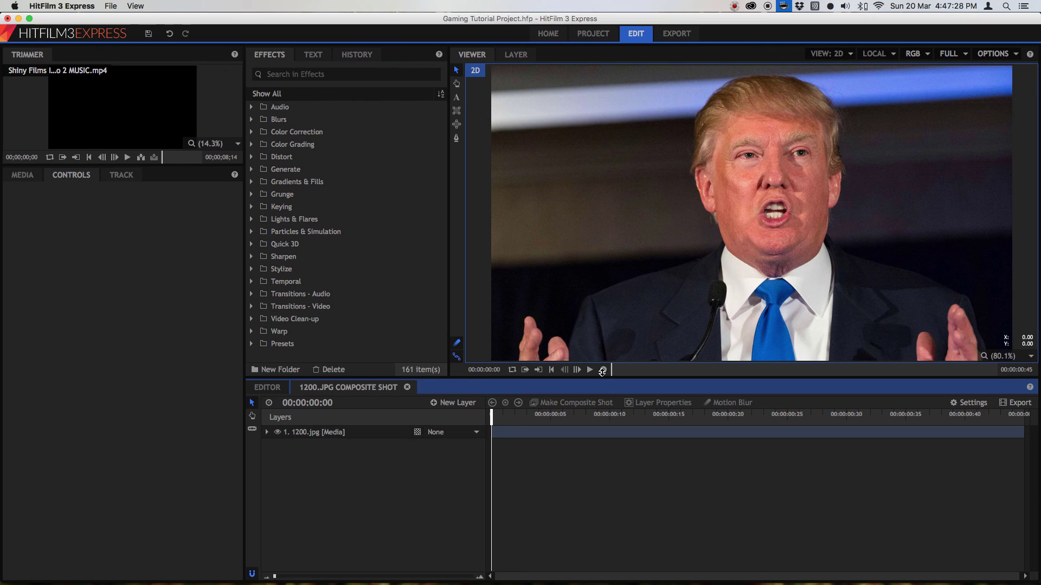
- Select the 1200.jpg photo layer and expand its transform properties in the timeline
click(386, 436)
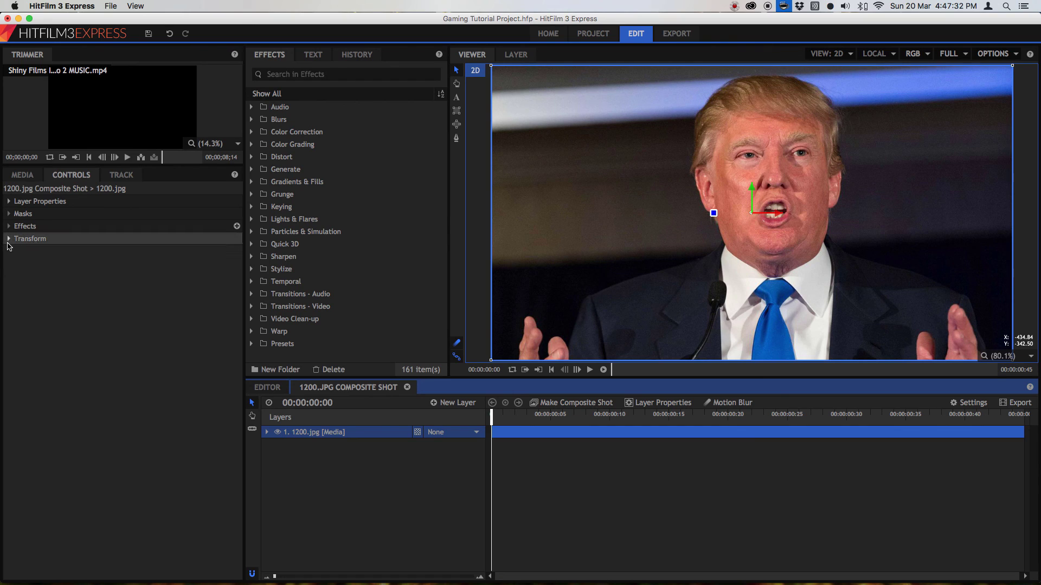
click(8, 242)
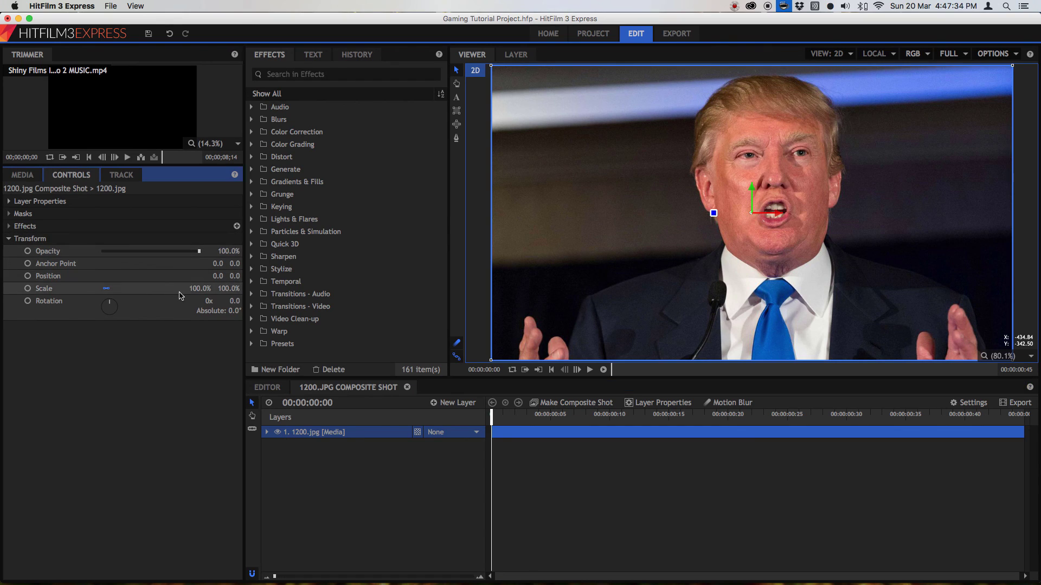
click(266, 434)
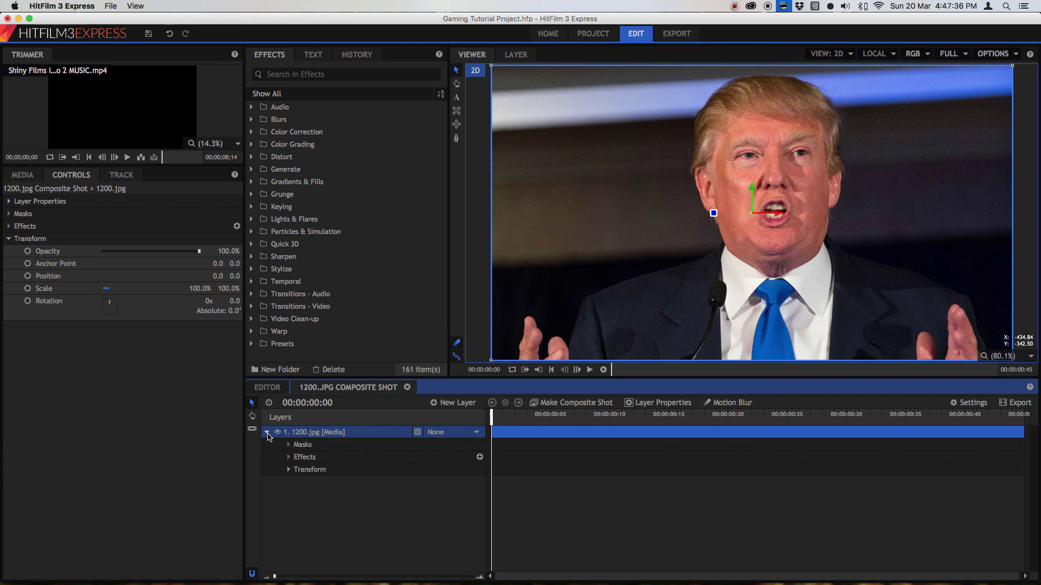
click(289, 469)
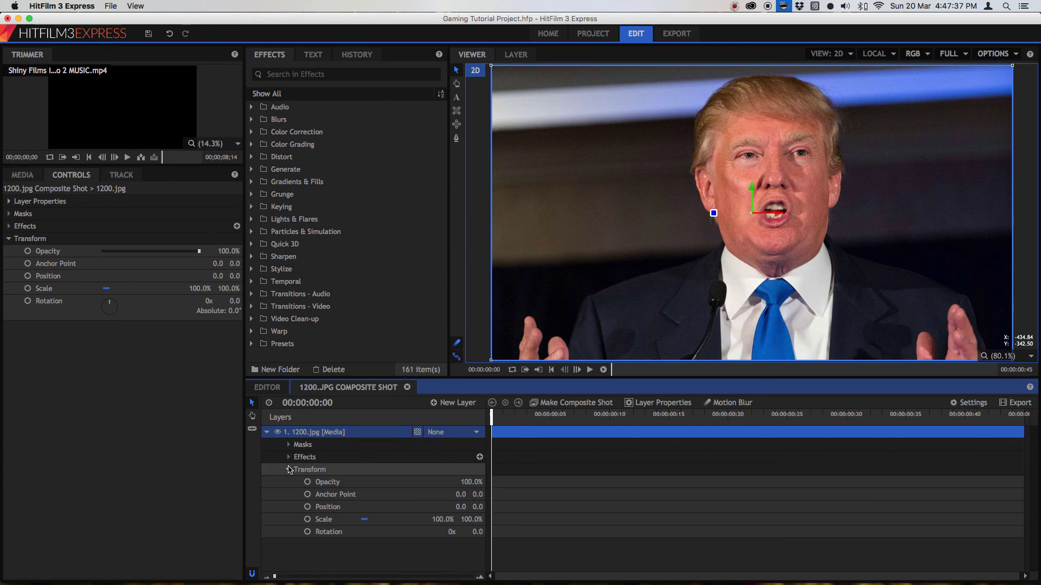
- Add a starting Scale keyframe of 103% at the beginning of the composite shot
click(308, 520)
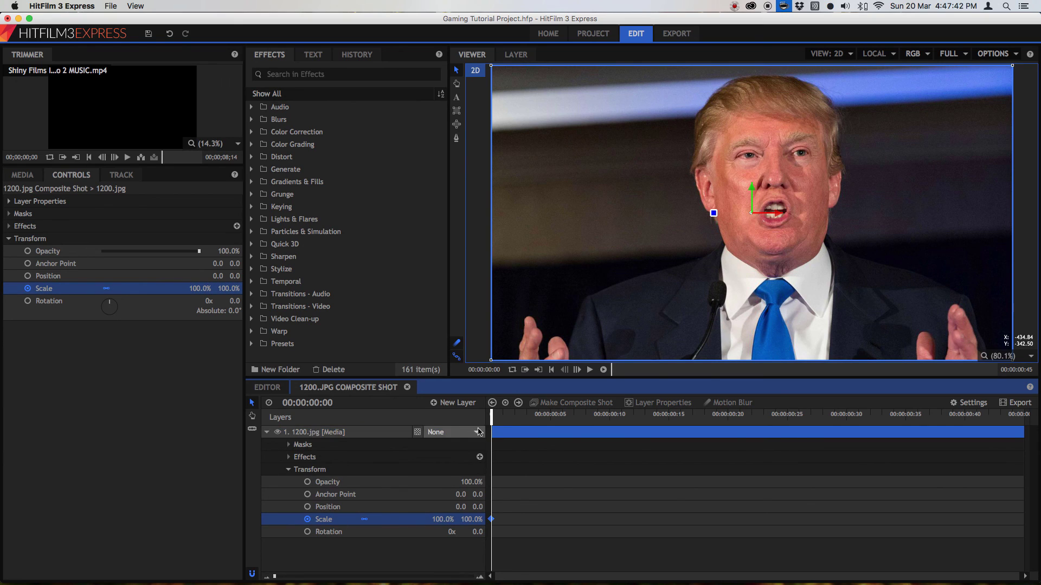
drag(491, 421, 1026, 465)
key(Left)
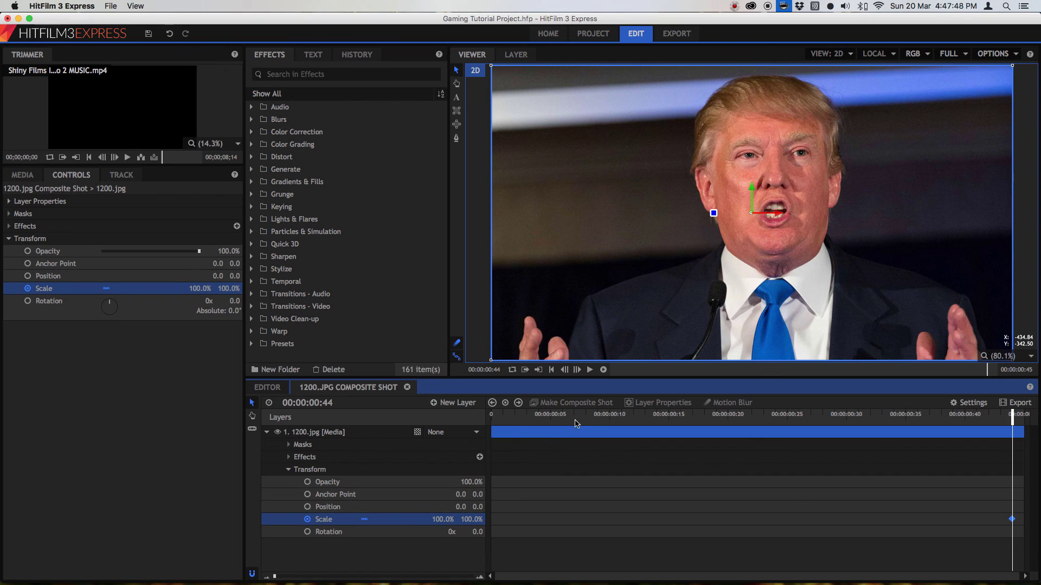
drag(576, 424, 490, 424)
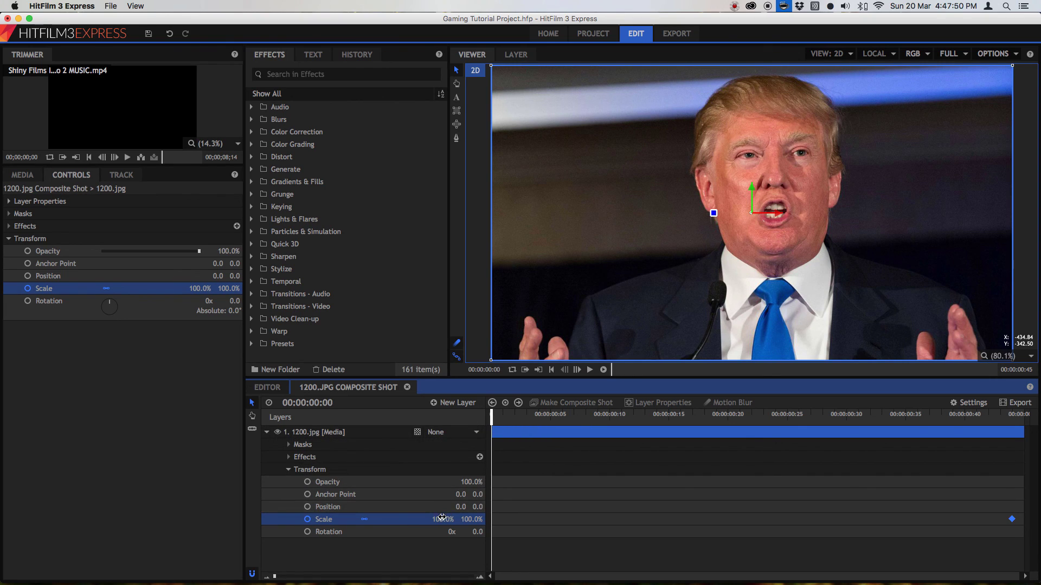
drag(442, 518, 446, 518)
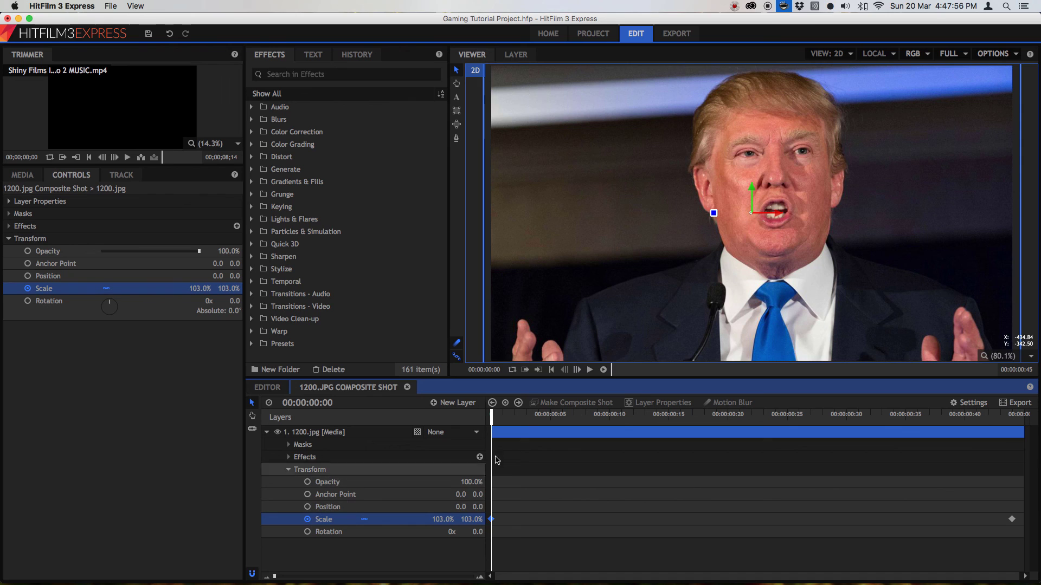
- On the last frame, set Scale to 232% and add a Position keyframe
drag(493, 418, 1012, 418)
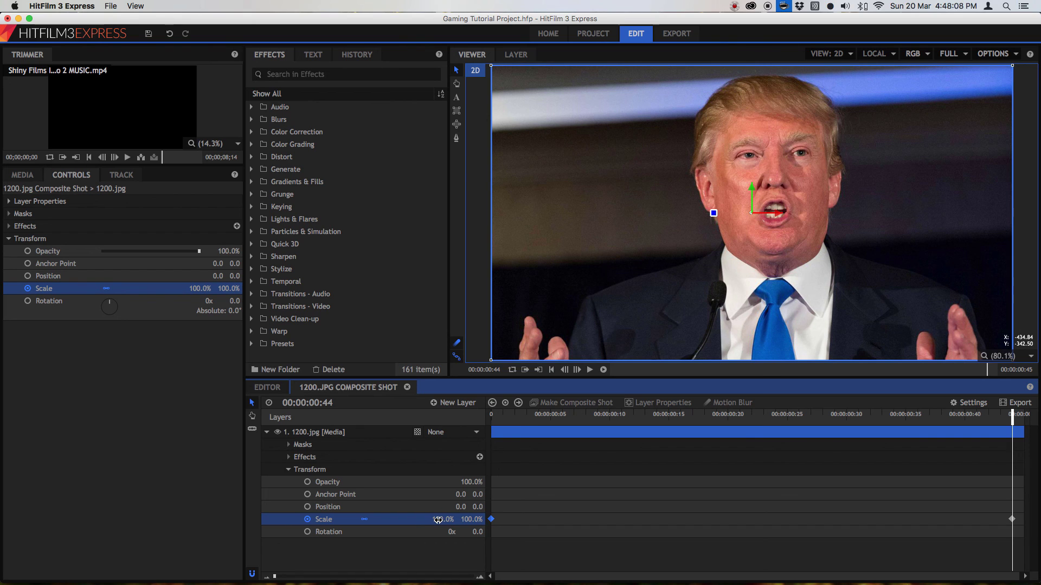
drag(438, 520, 510, 520)
drag(843, 301, 792, 360)
key(super+z)
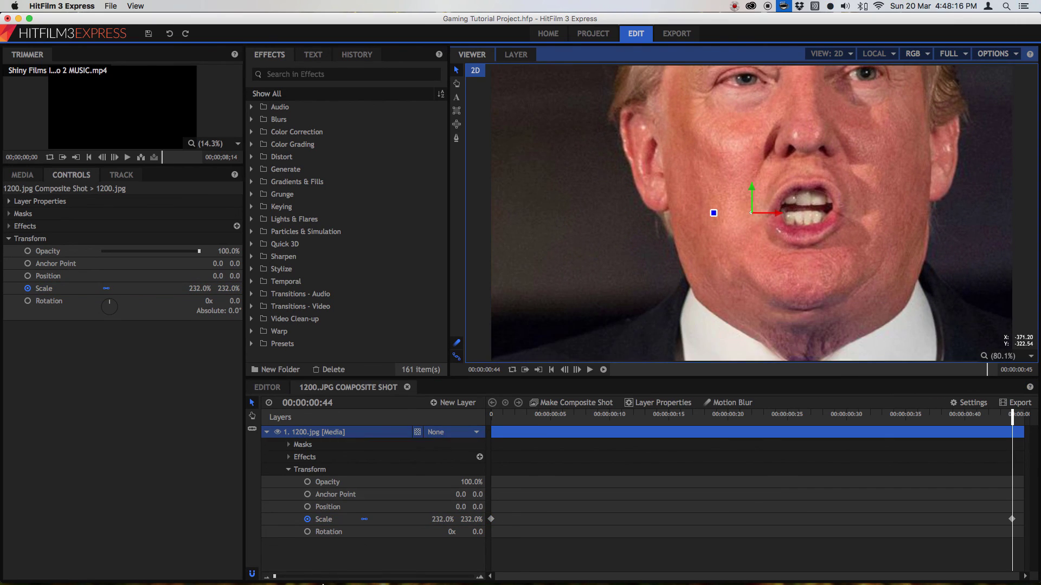
click(307, 508)
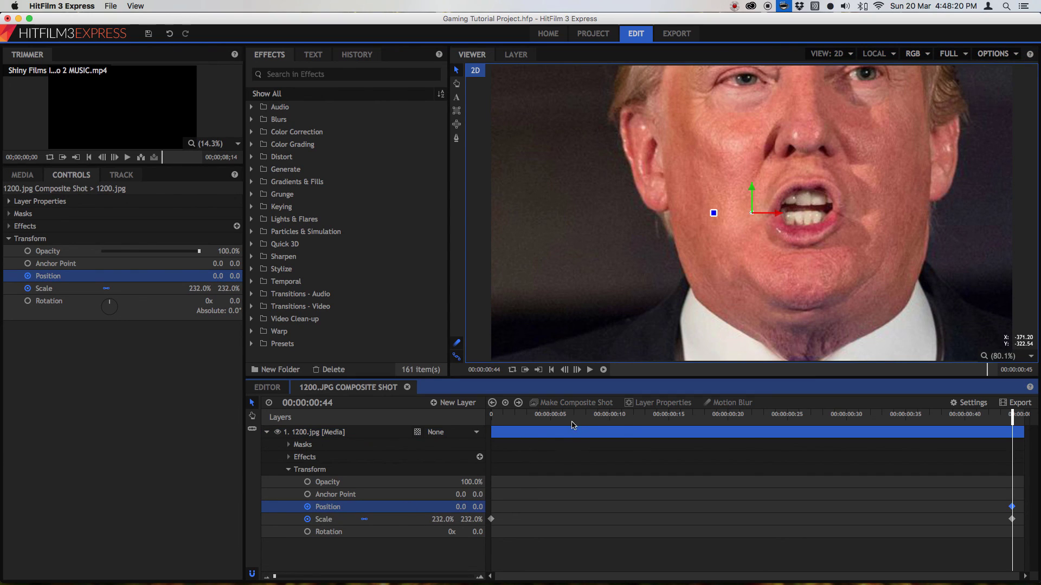
- Key the photo at -169.6, -169.6 at the end and 0, 0 at the start, then preview
drag(540, 424, 1011, 422)
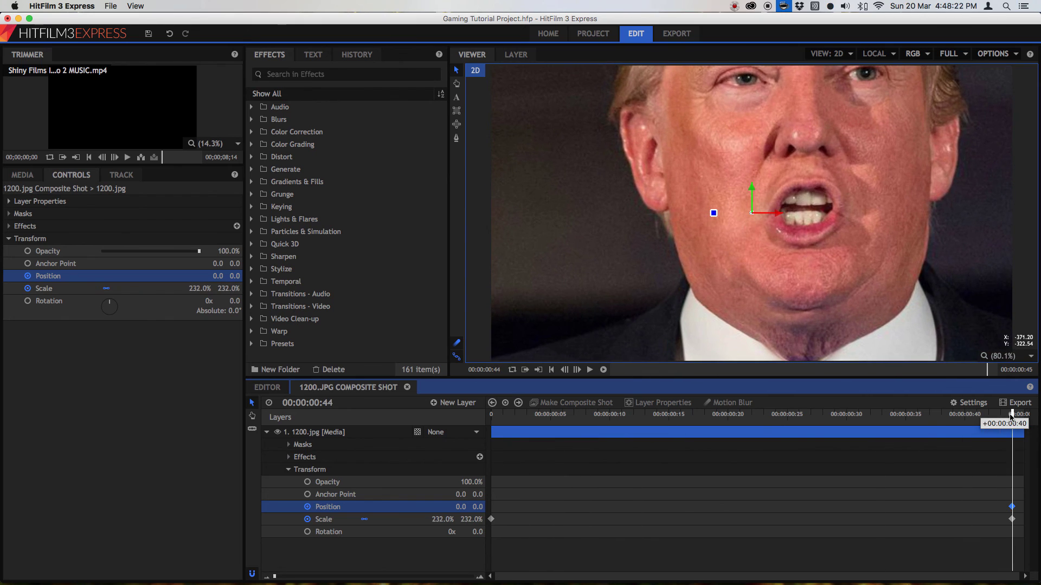
drag(796, 302, 722, 375)
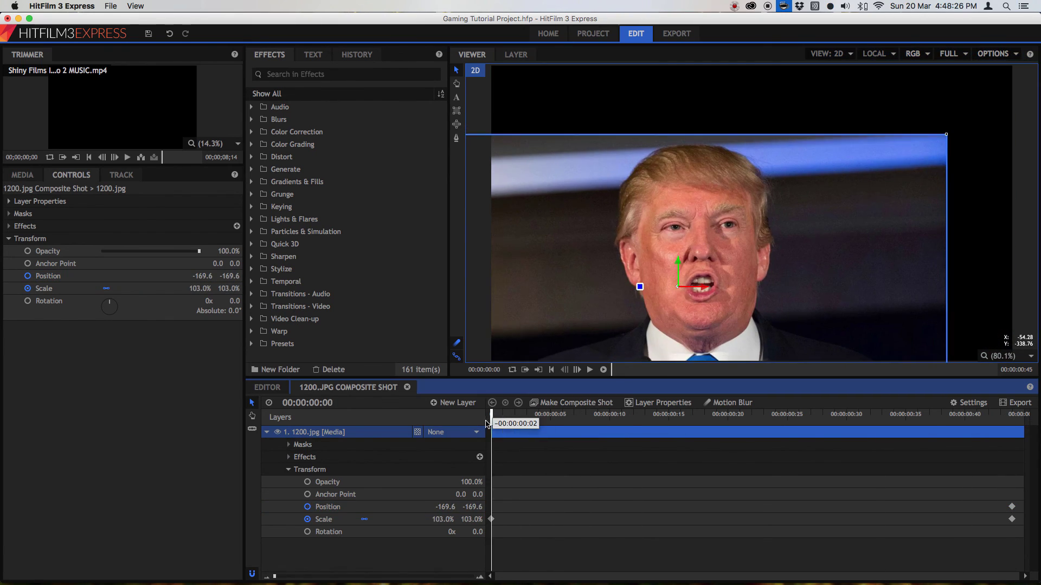
drag(522, 424, 484, 423)
click(447, 507)
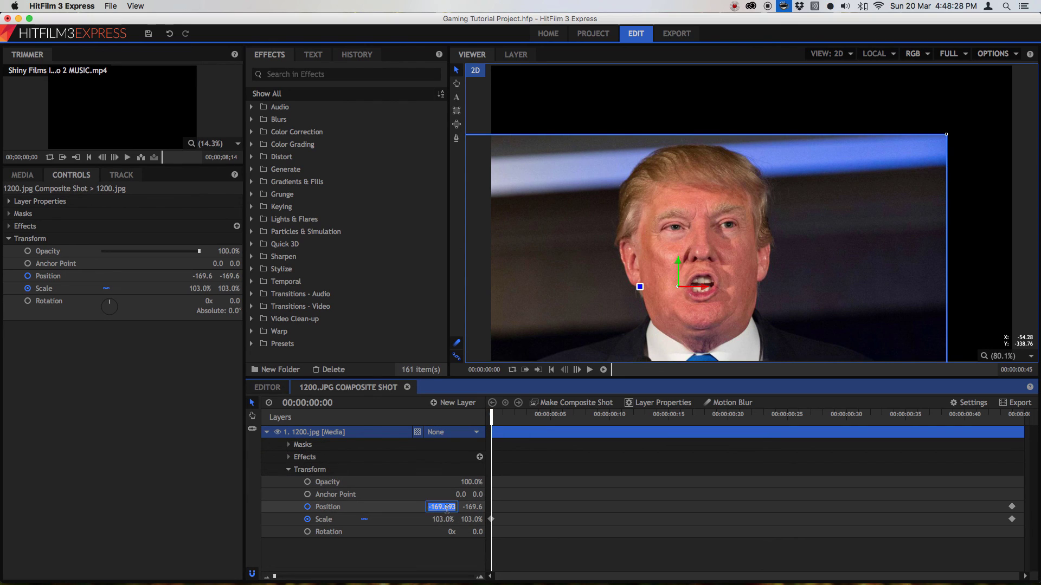
text(0)
key(Tab)
text(0)
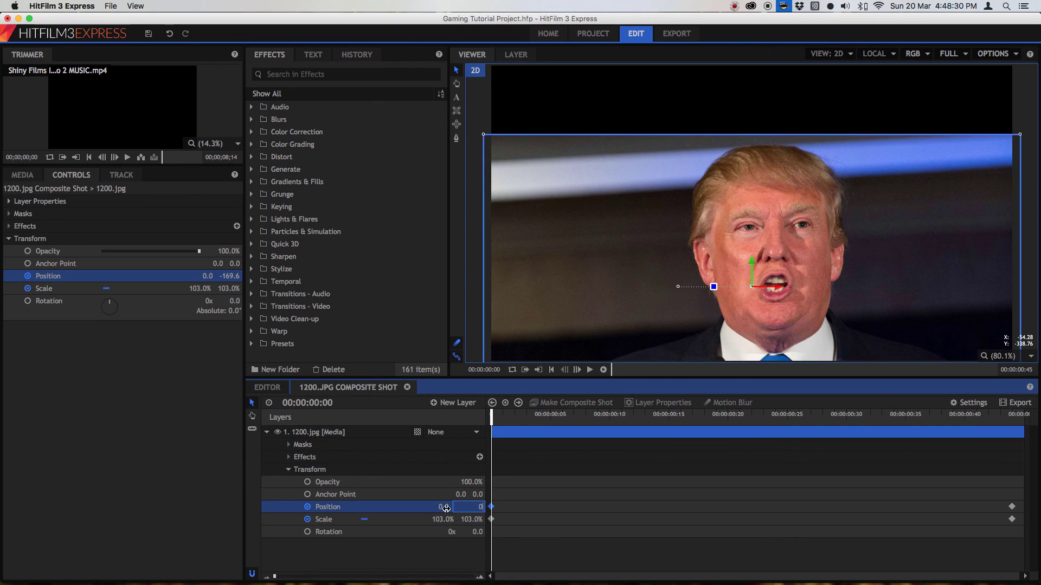
key(Return)
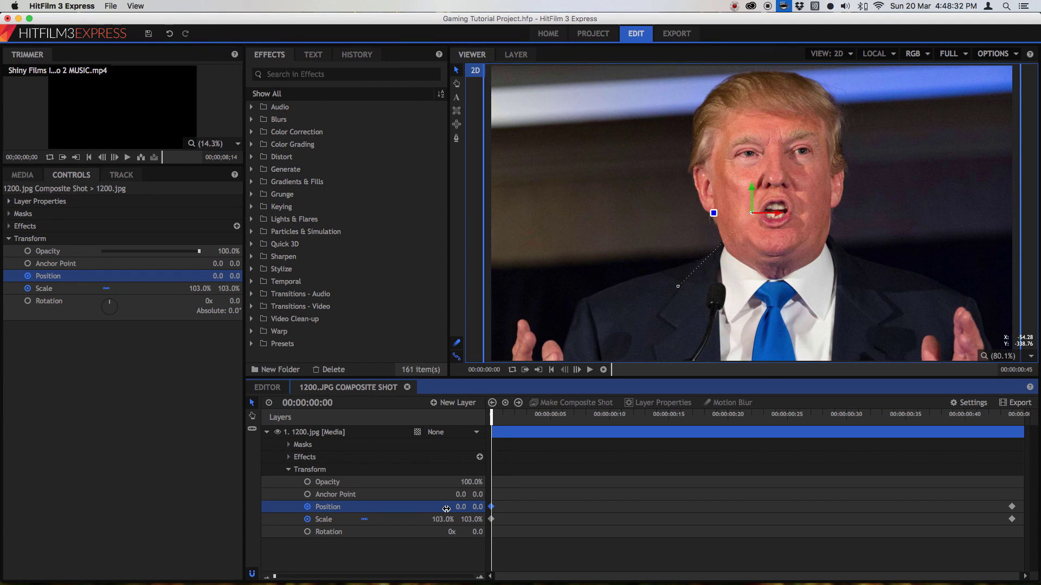
key(space)
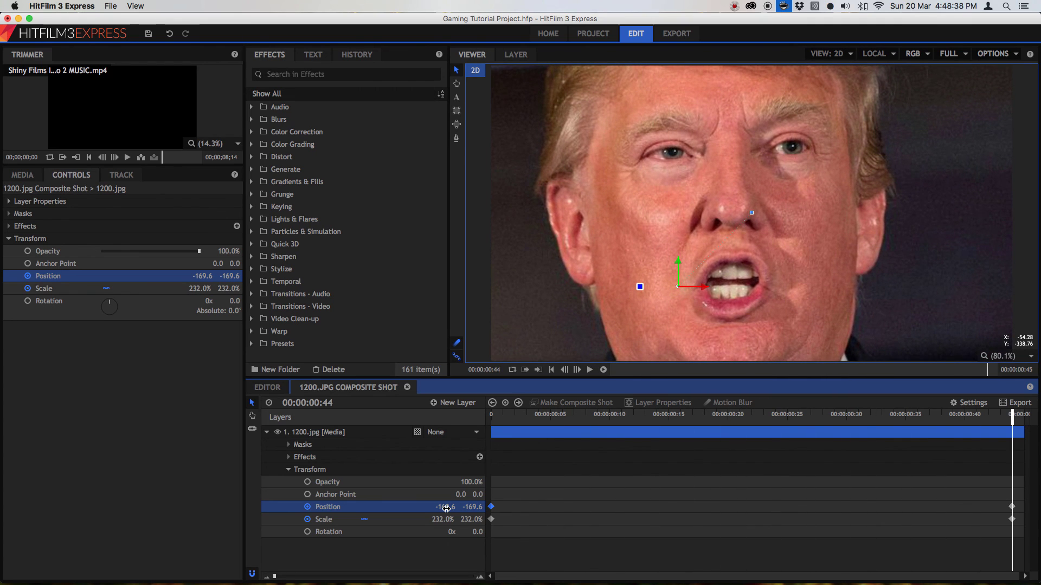
click(273, 386)
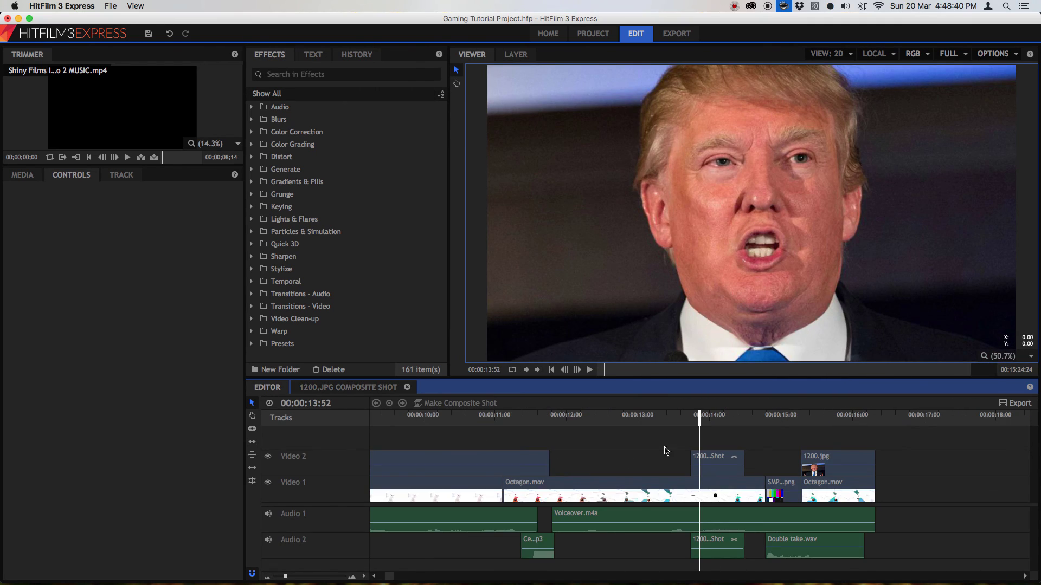
drag(674, 417, 645, 418)
key(space)
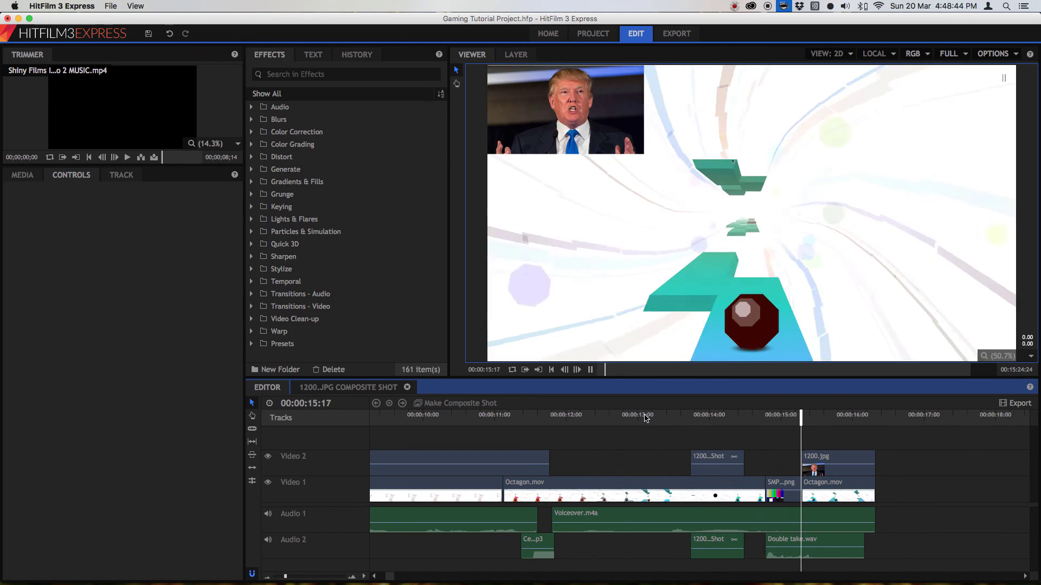
key(space)
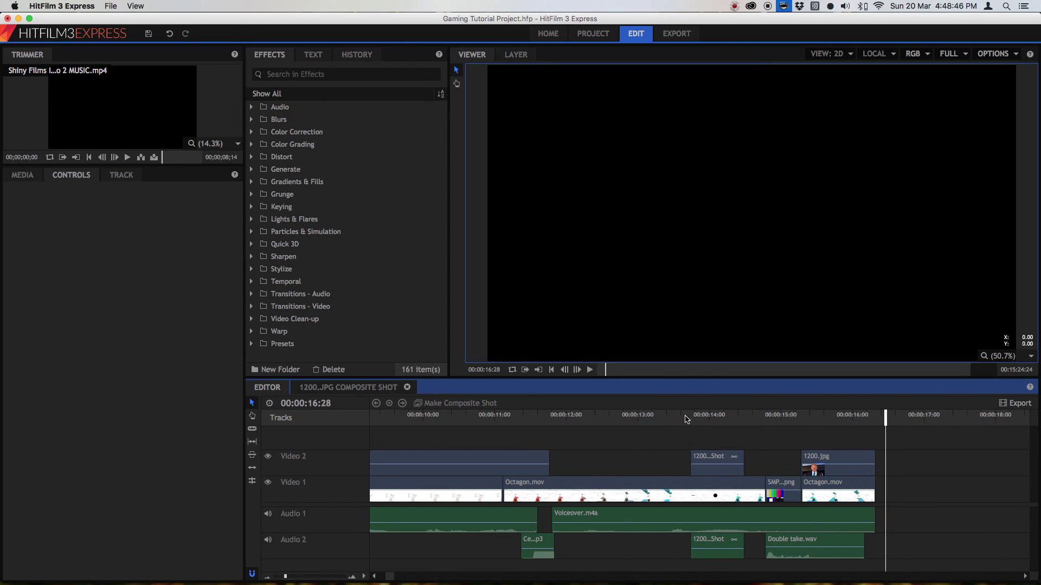
drag(686, 419, 674, 418)
key(space)
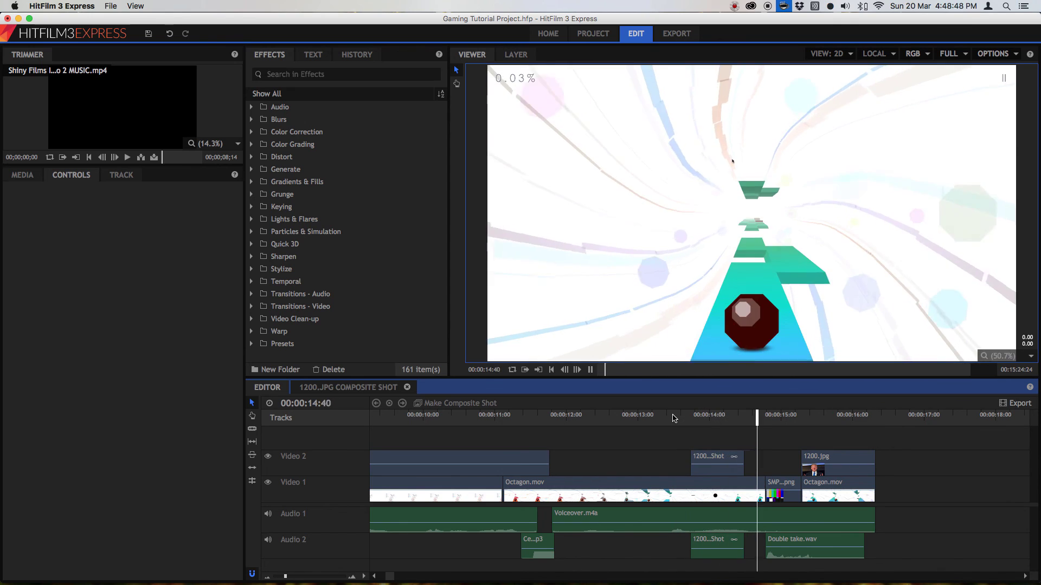
key(space)
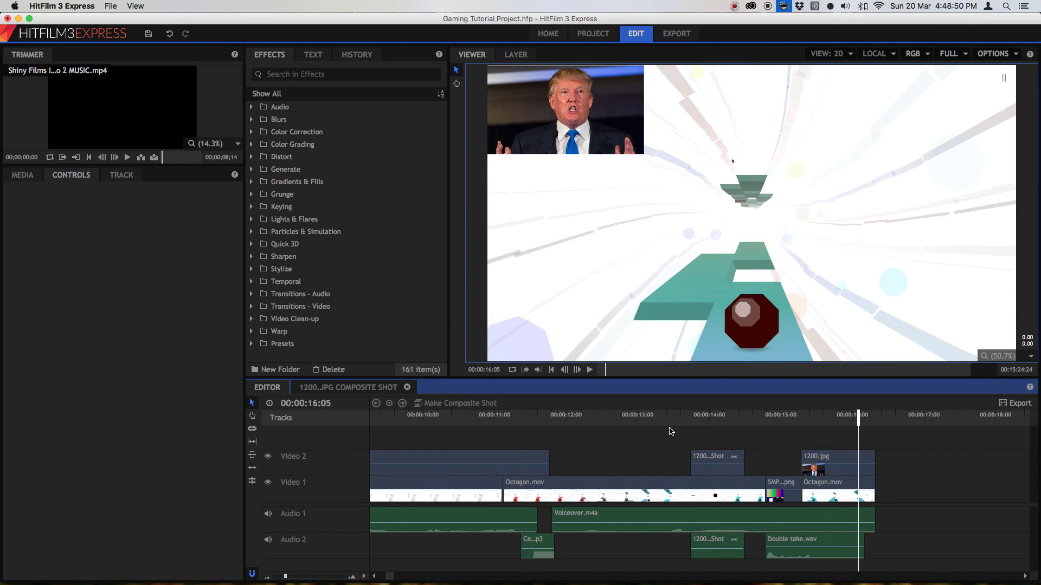
scroll(593, 449, left, 5)
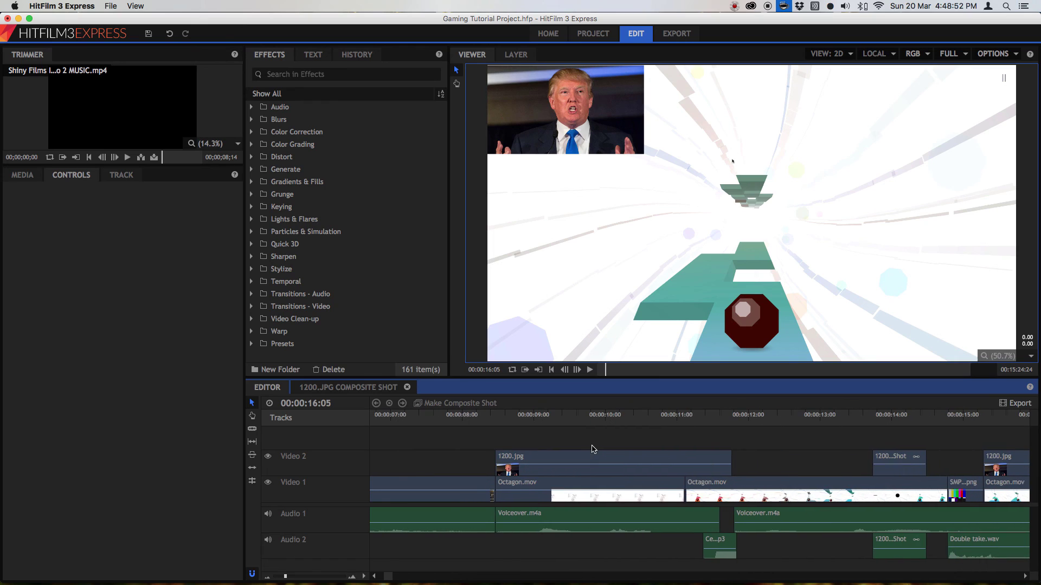
click(656, 418)
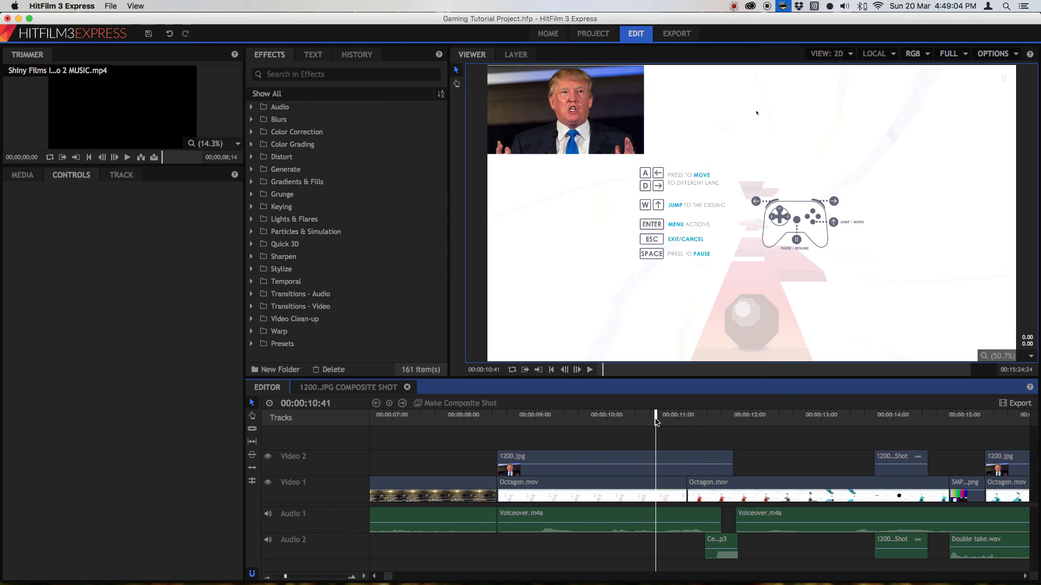
scroll(656, 422, right, 5)
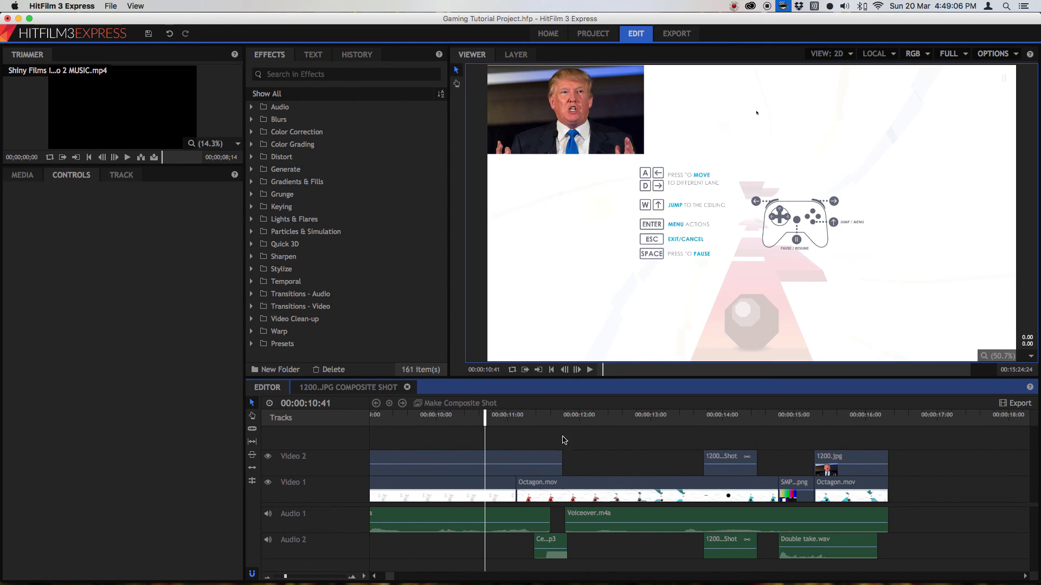
click(285, 577)
click(268, 577)
click(268, 578)
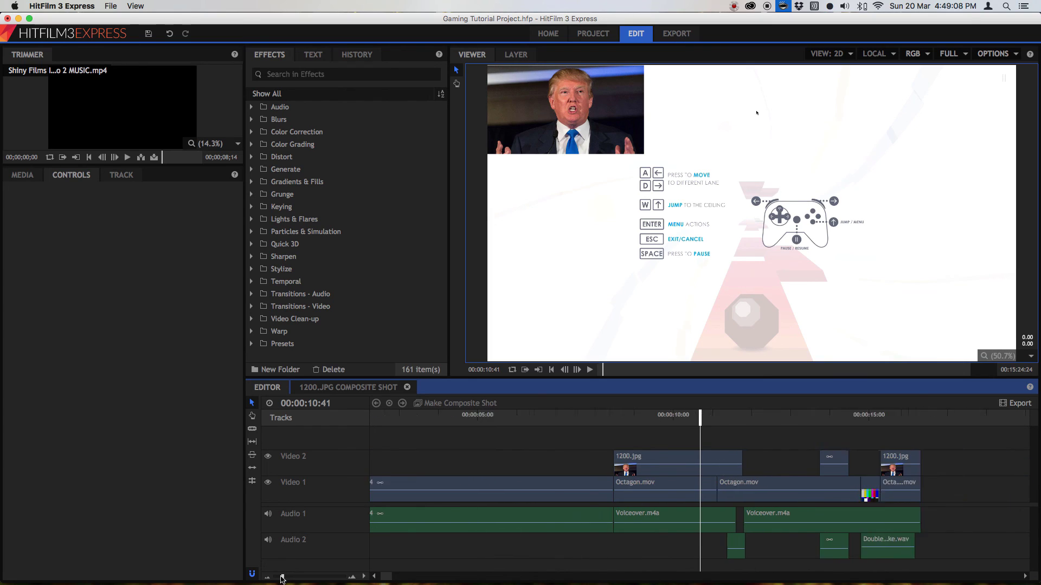
click(267, 578)
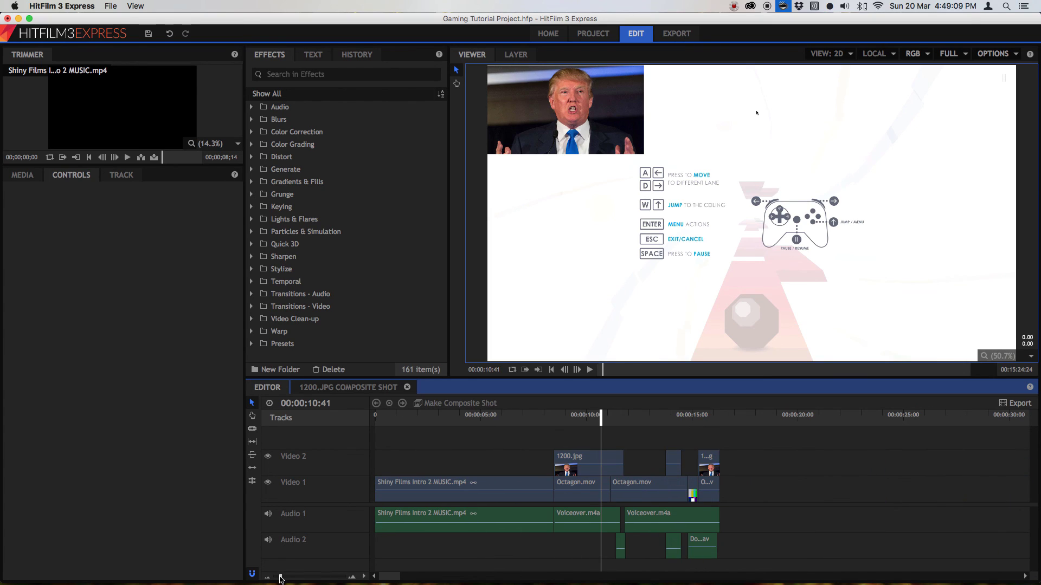
click(582, 416)
drag(583, 416, 613, 416)
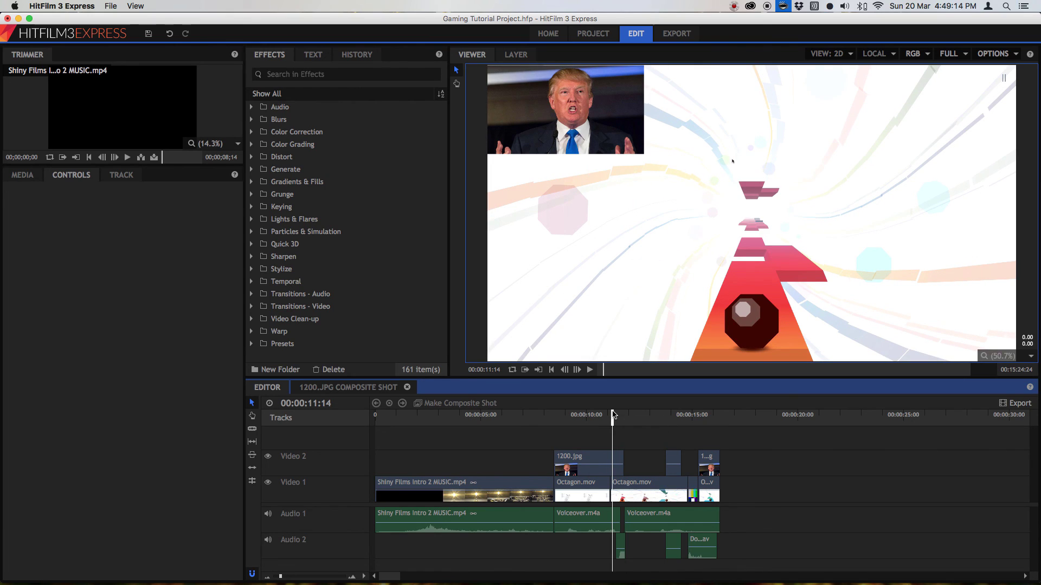
click(591, 416)
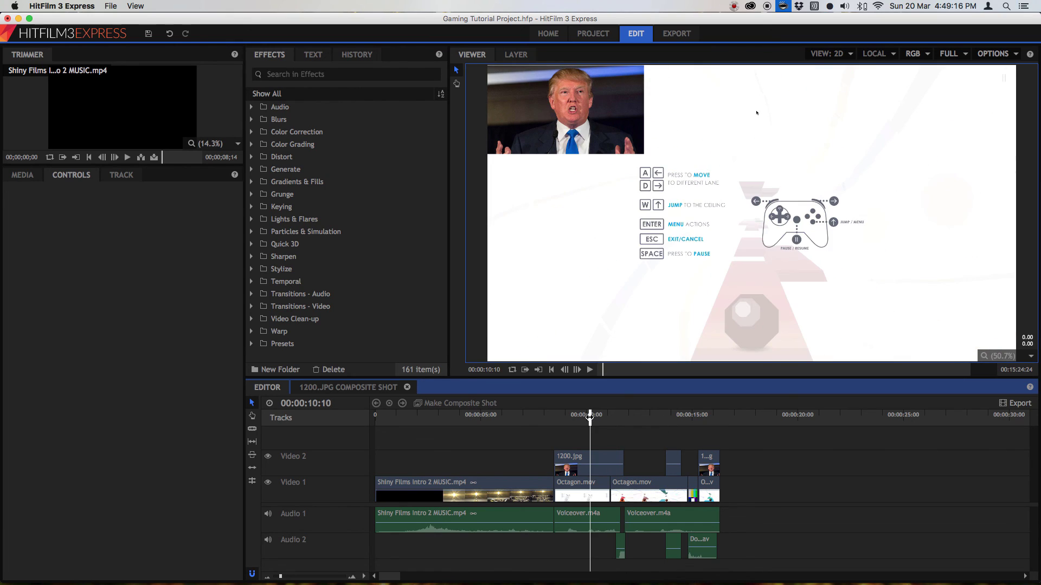
drag(590, 416, 651, 431)
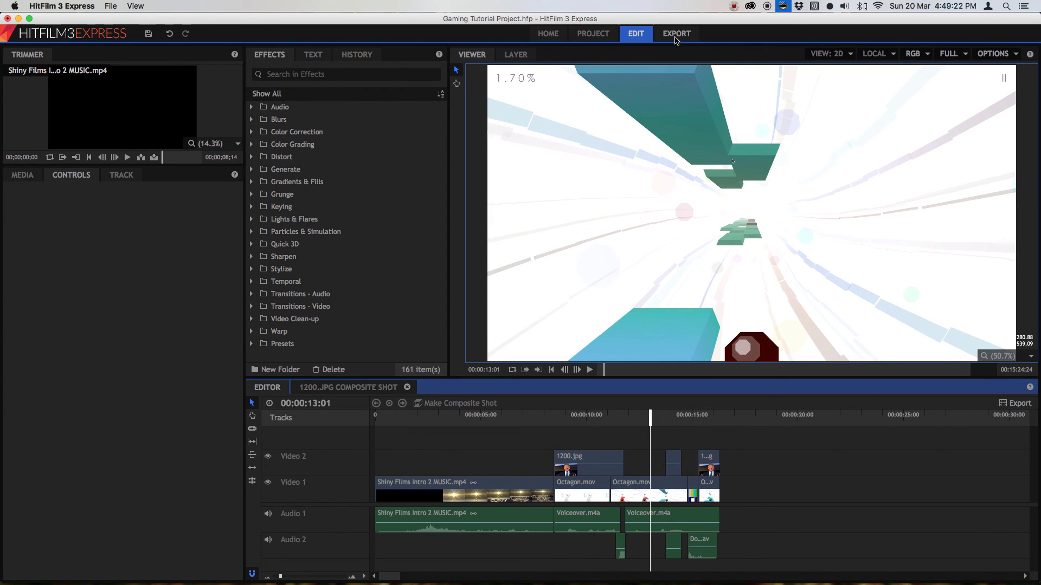
click(676, 35)
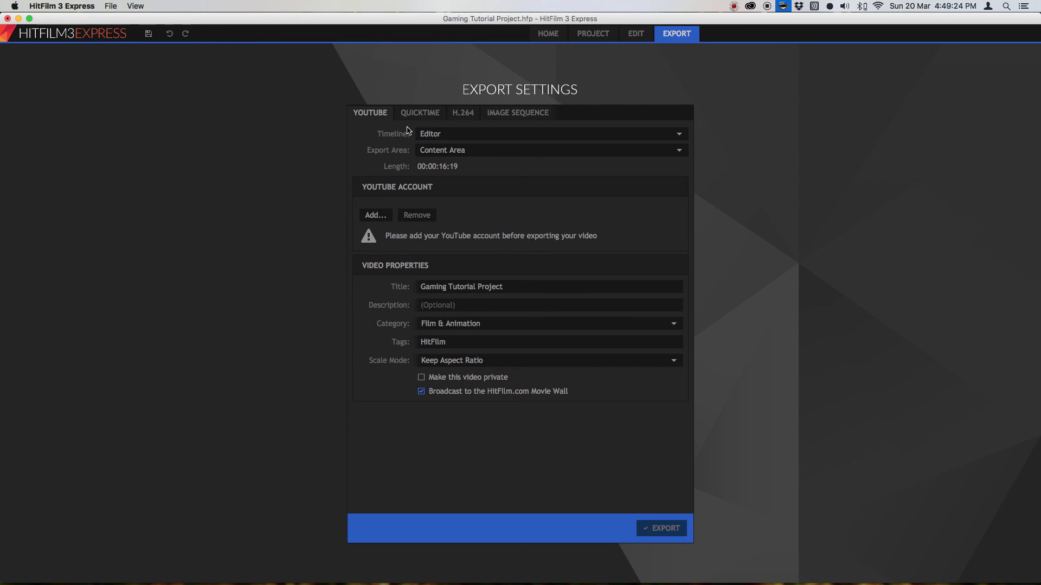
- Set H.264 Level 5.1 with about 55 Mbps target and 79 Mbps maximum bitrate
click(436, 115)
click(467, 115)
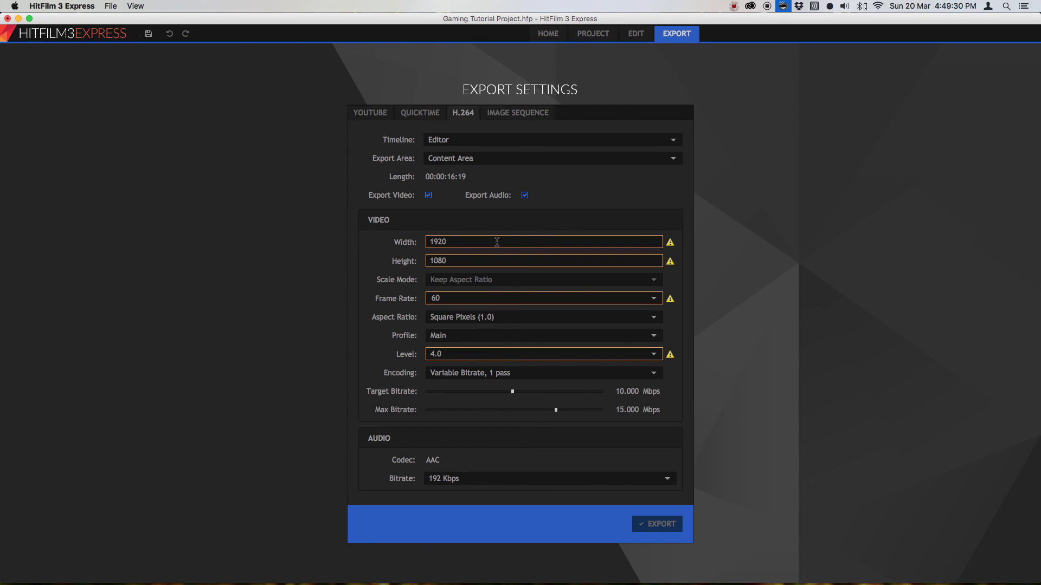
click(446, 355)
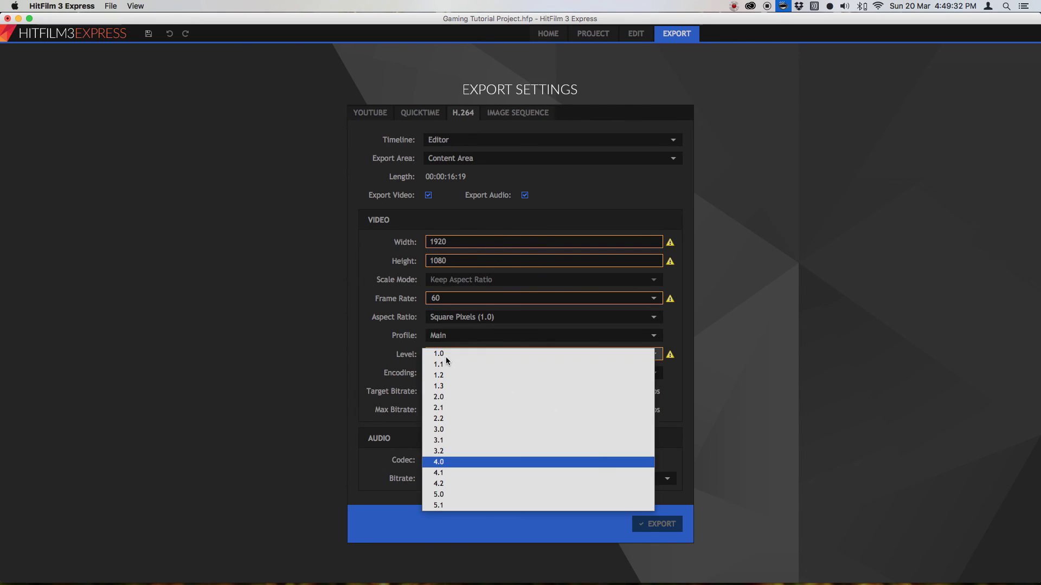
click(434, 484)
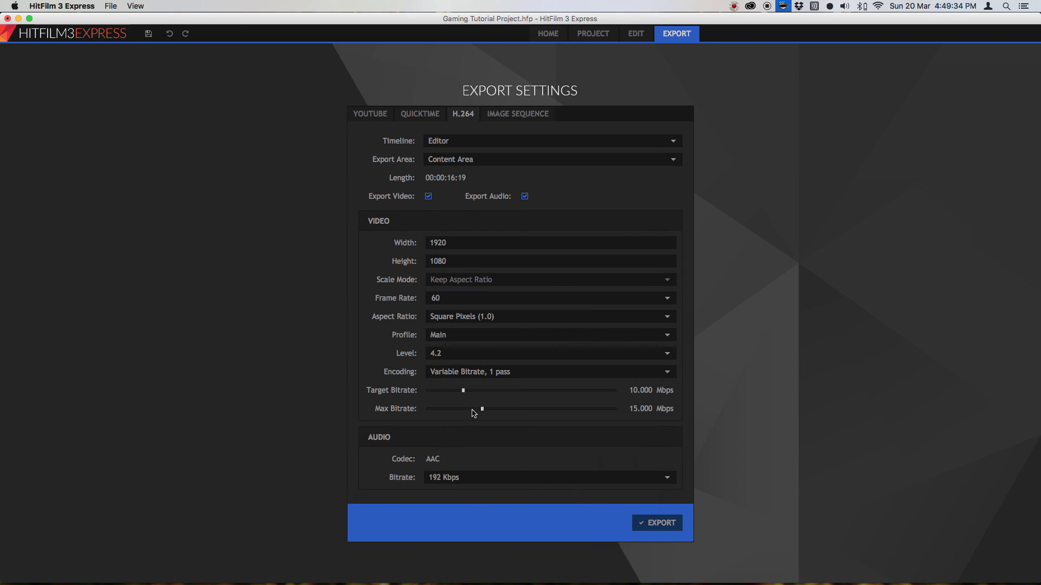
drag(491, 394, 590, 401)
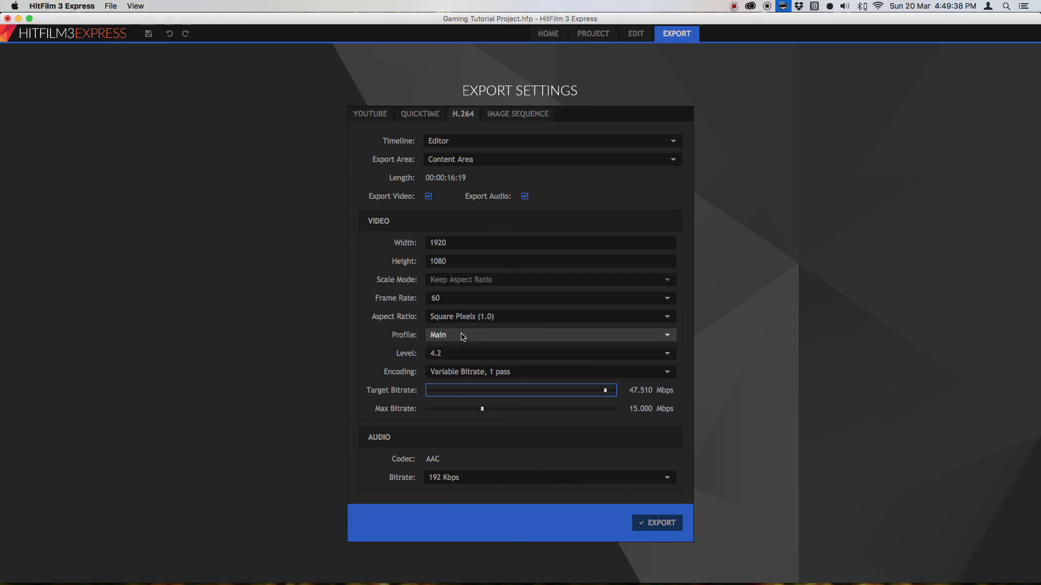
click(442, 354)
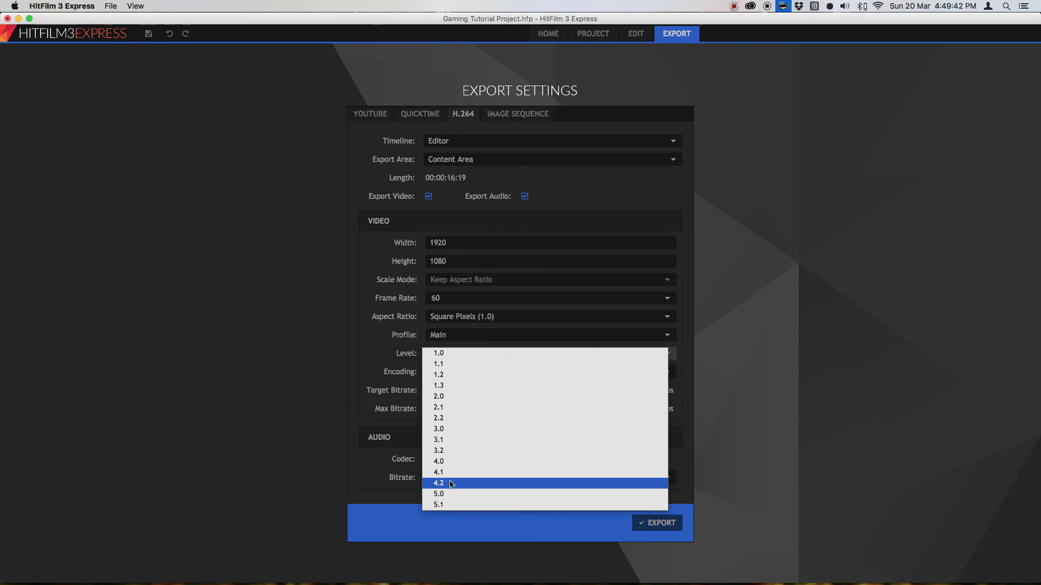
click(440, 504)
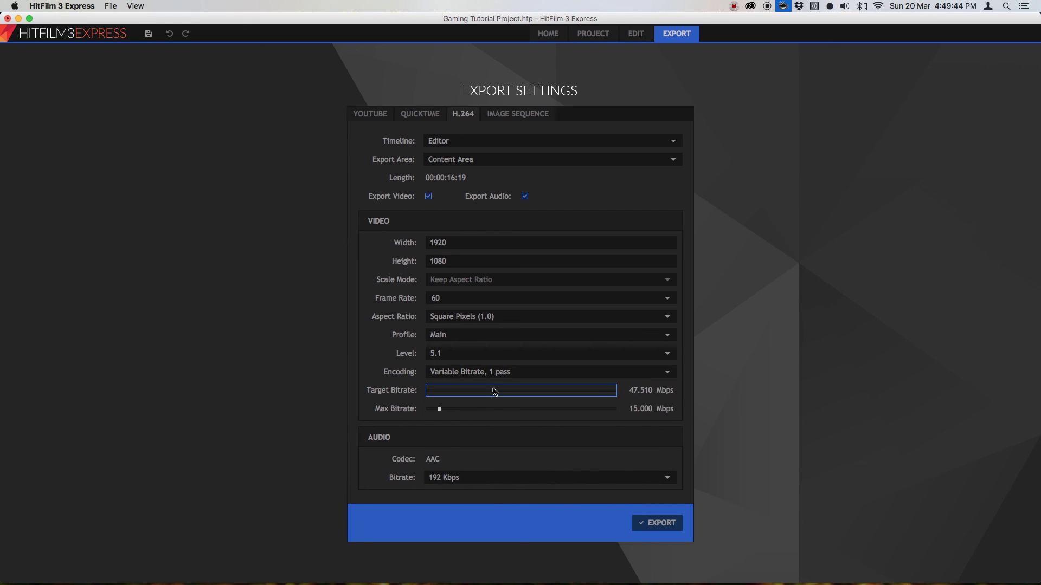
mouse_move(494, 391)
mouse_down()
mouse_move(470, 394)
mouse_move(490, 409)
mouse_up()
click(487, 411)
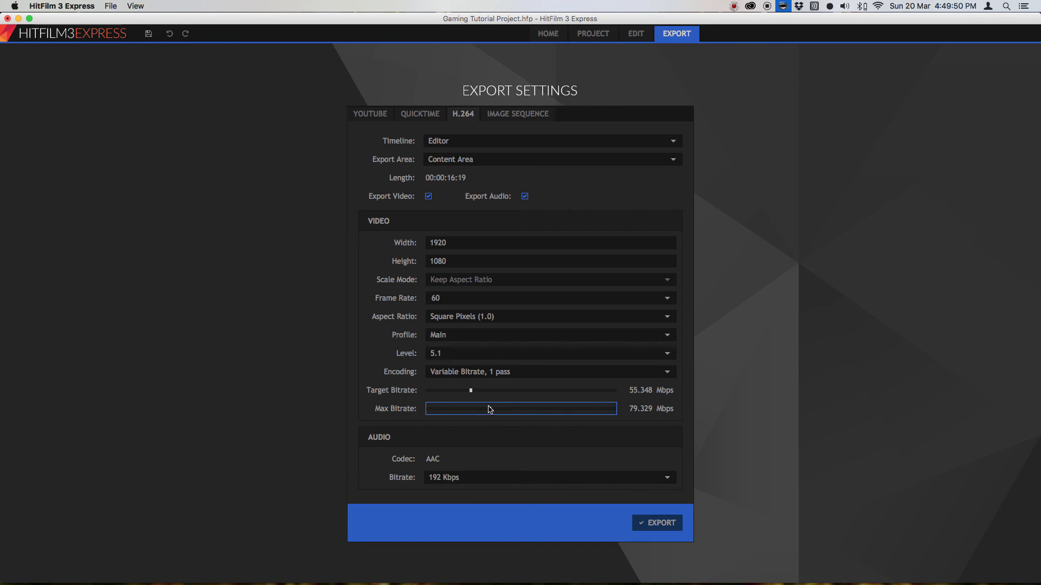
- Choose Apple ProRes 422 as the QuickTime video codec and go back to the Edit workspace
click(422, 113)
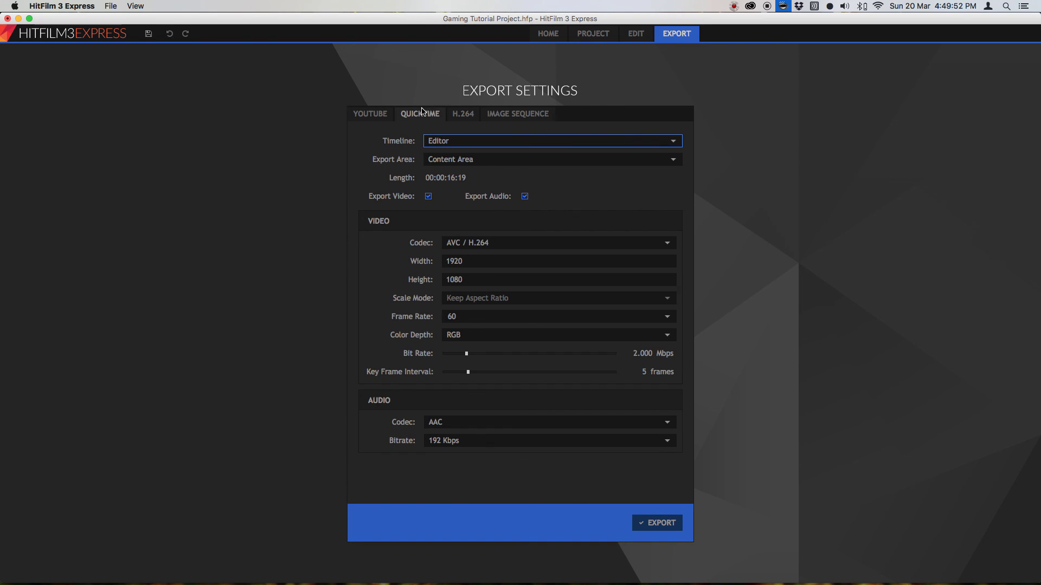
click(461, 244)
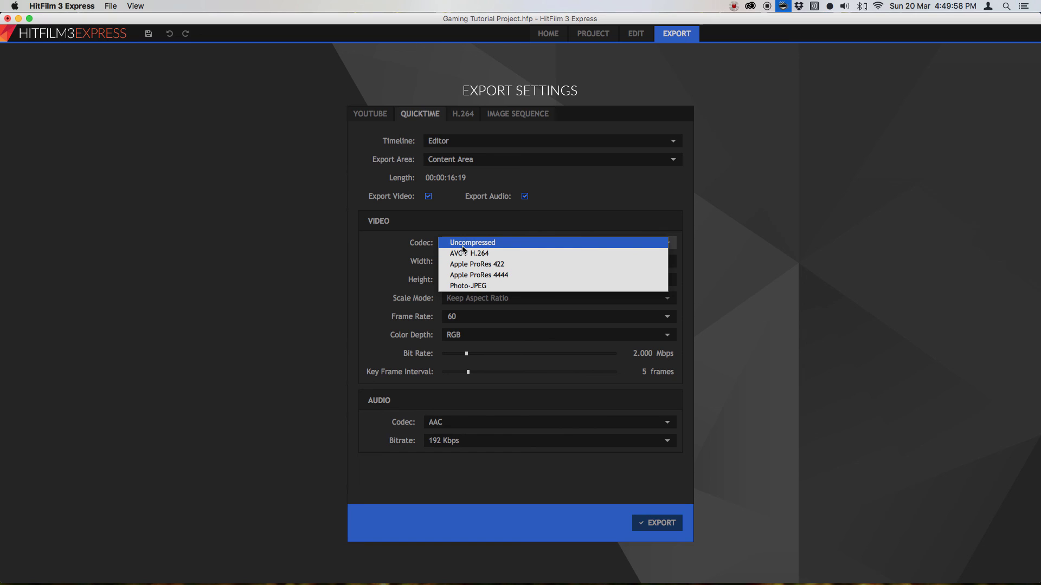
click(467, 285)
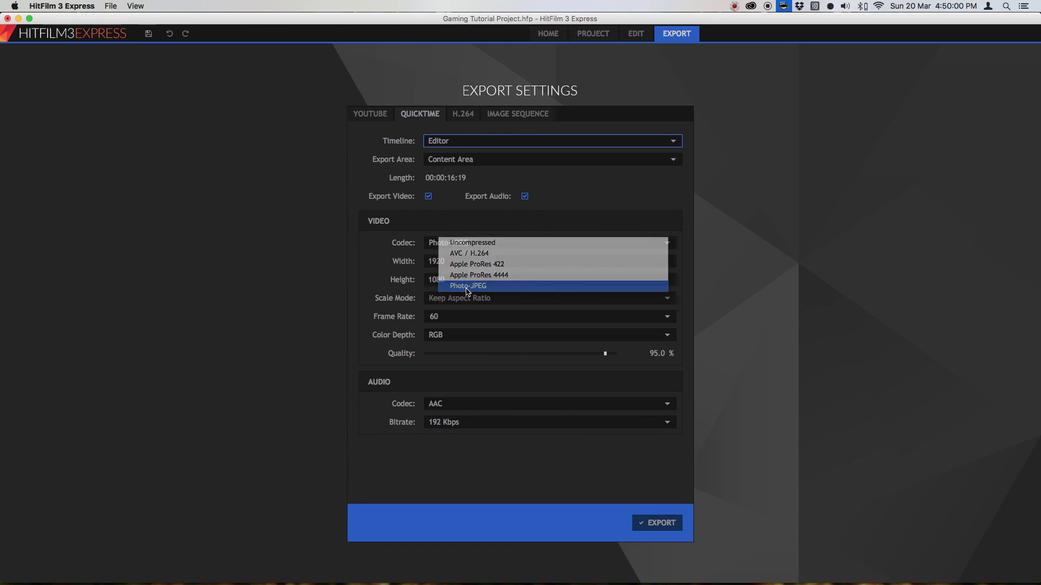
click(471, 244)
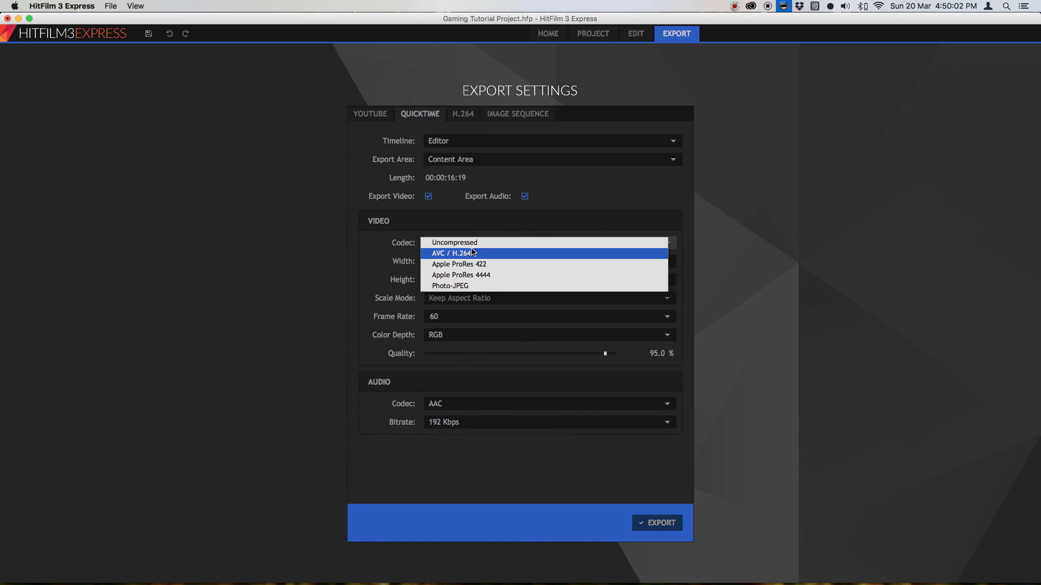
click(470, 264)
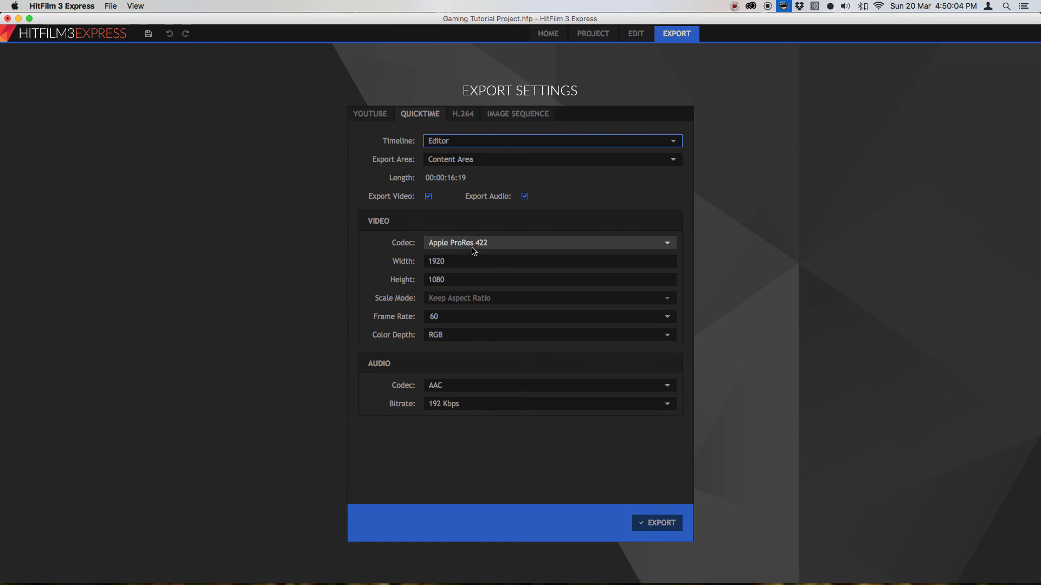
click(473, 245)
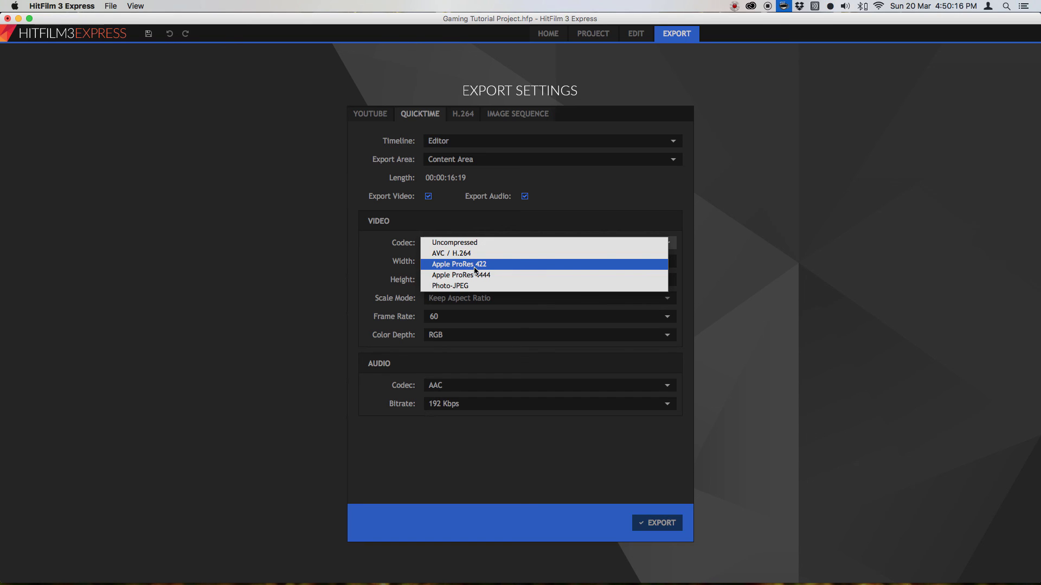
click(475, 265)
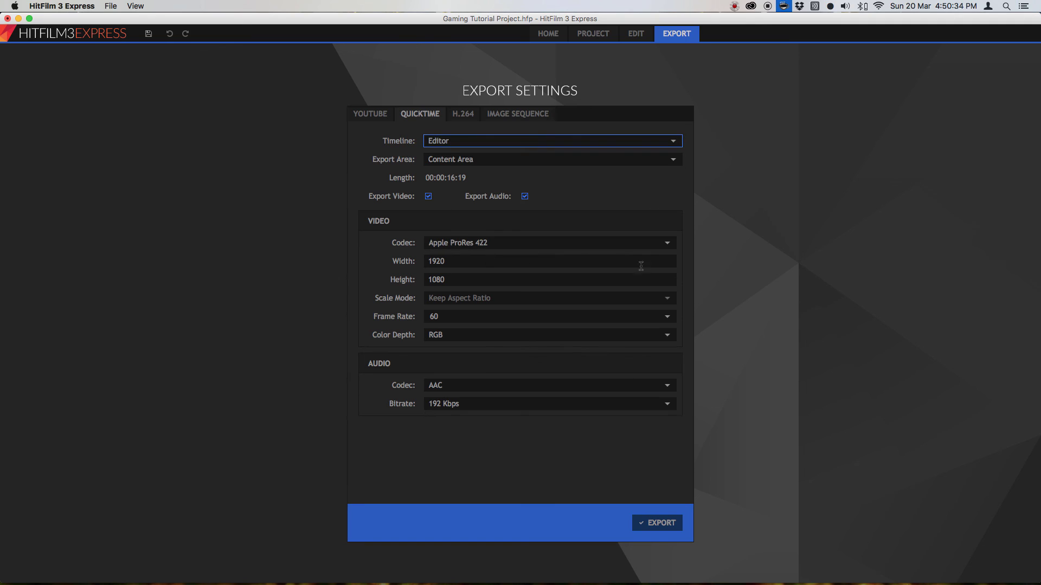
click(636, 34)
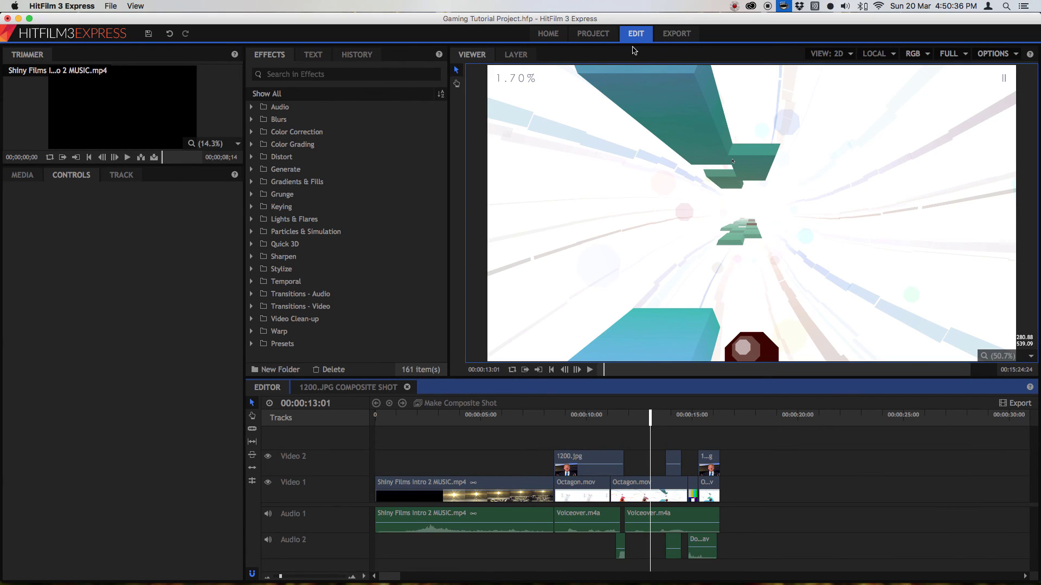